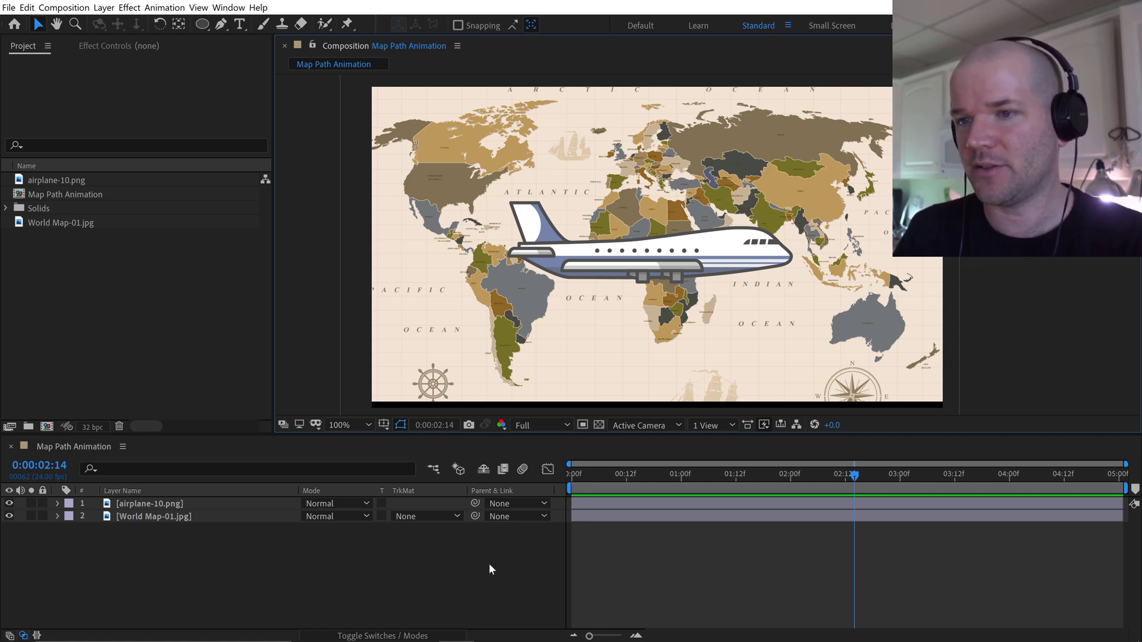
# - Hide the airplane layer, view its stock asset page, and choose the Ellipse tool
pyautogui.click(10, 504)
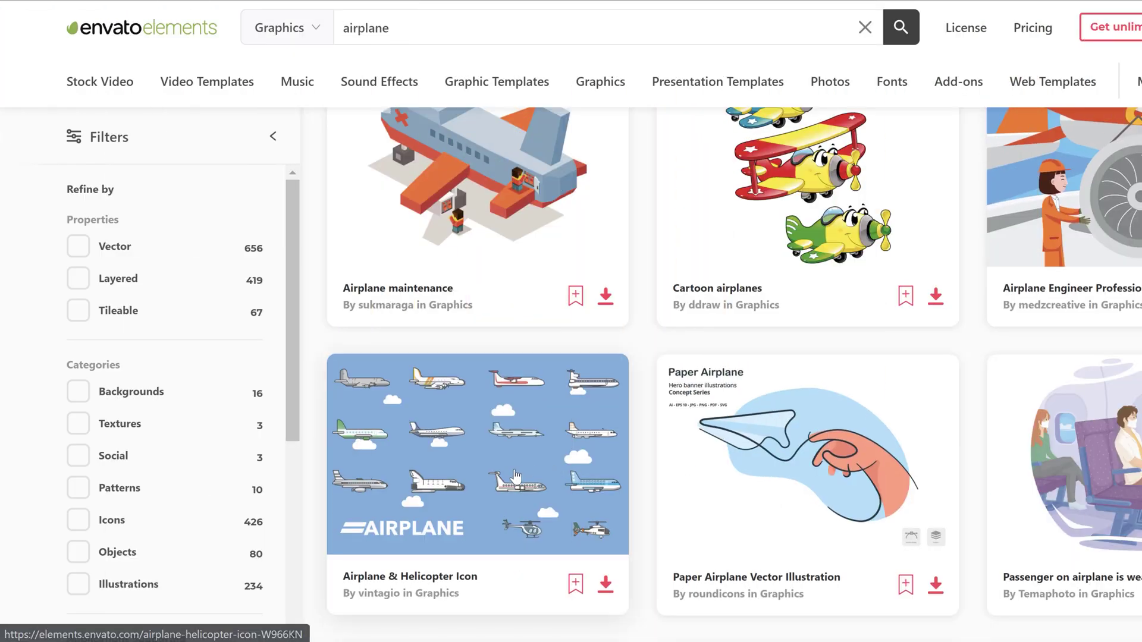
pyautogui.click(515, 477)
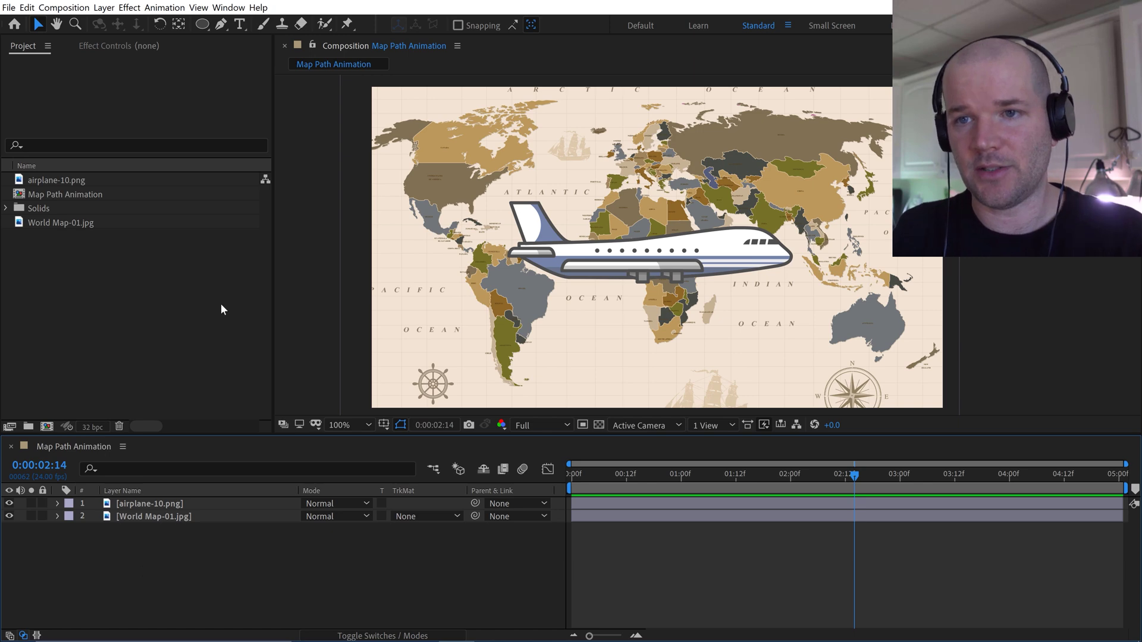
pyautogui.click(202, 24)
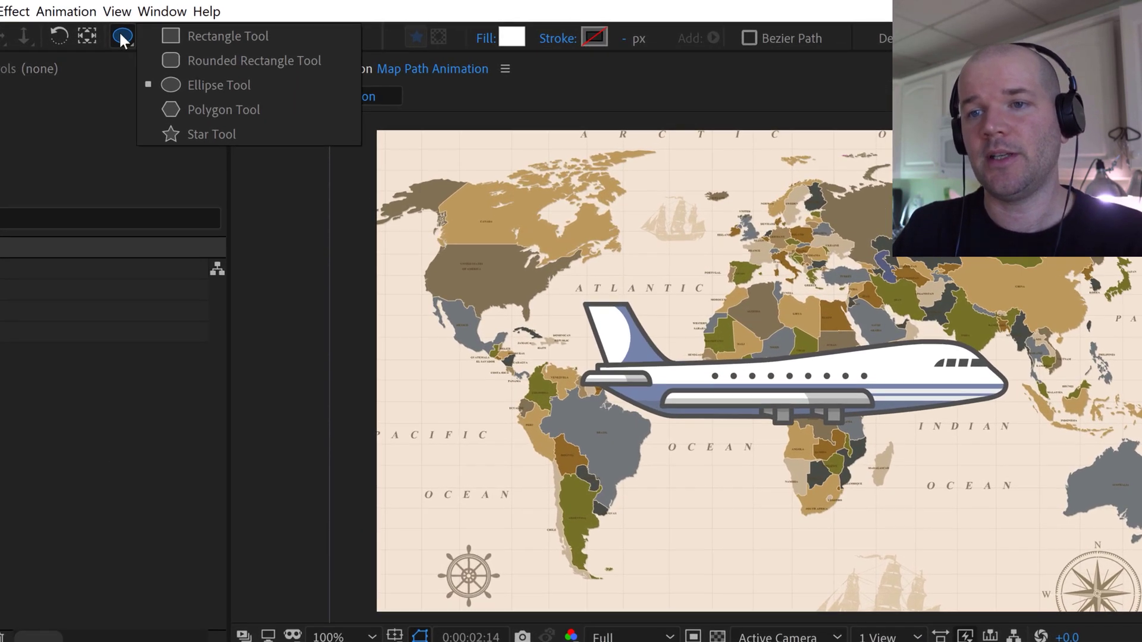
pyautogui.click(257, 83)
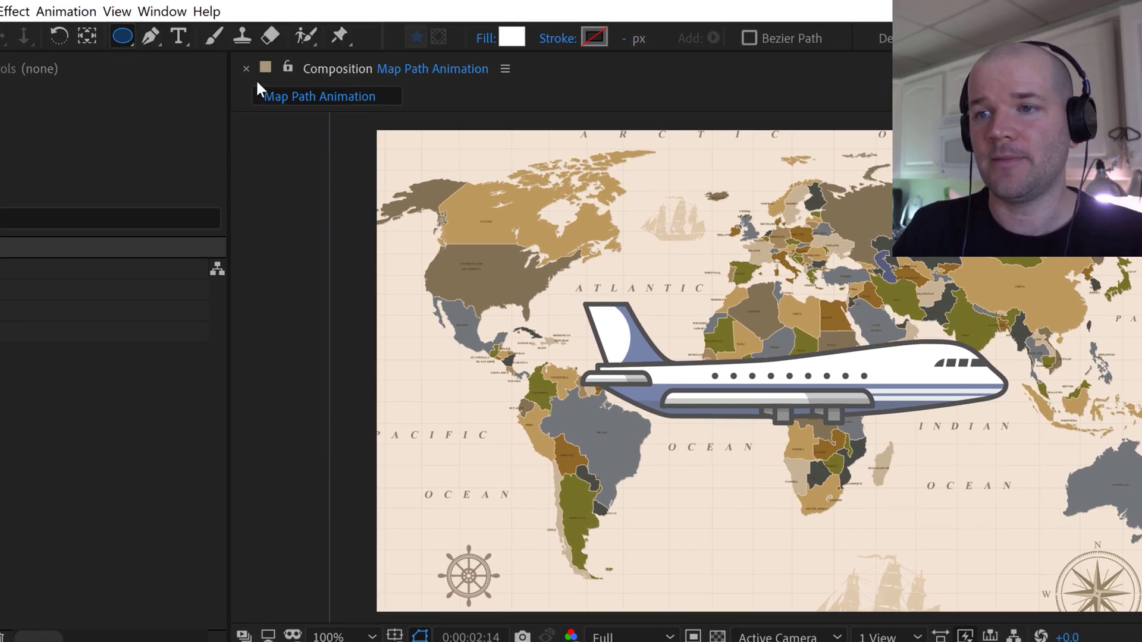
# - Set a solid white fill with no stroke and draw a small circle over North Africa
pyautogui.click(486, 38)
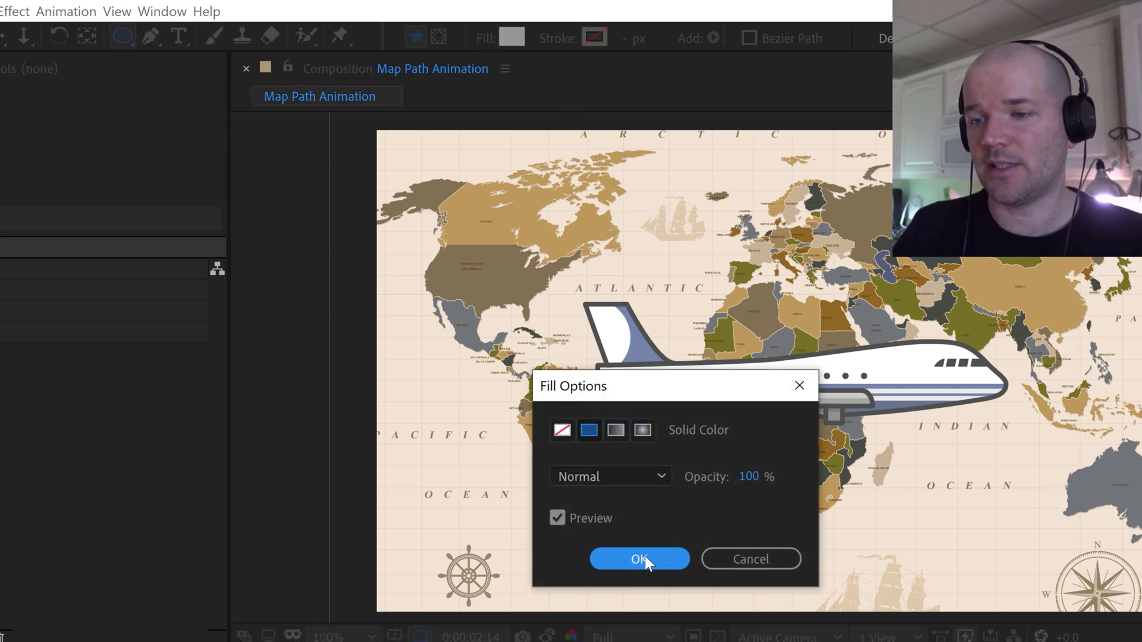
pyautogui.click(662, 563)
pyautogui.click(556, 39)
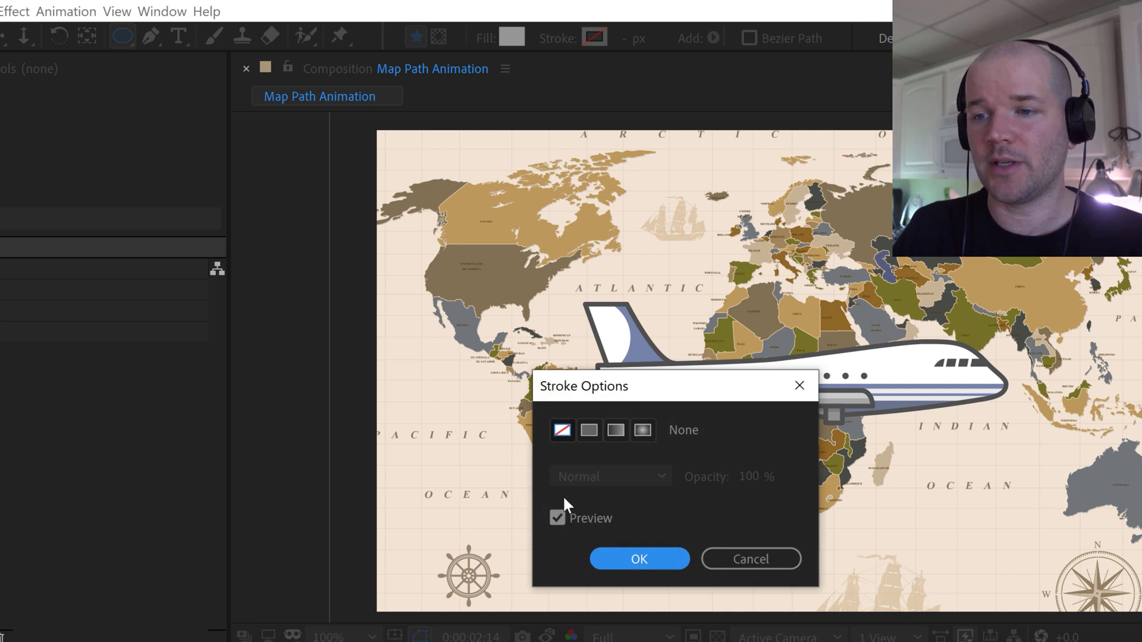
pyautogui.click(642, 558)
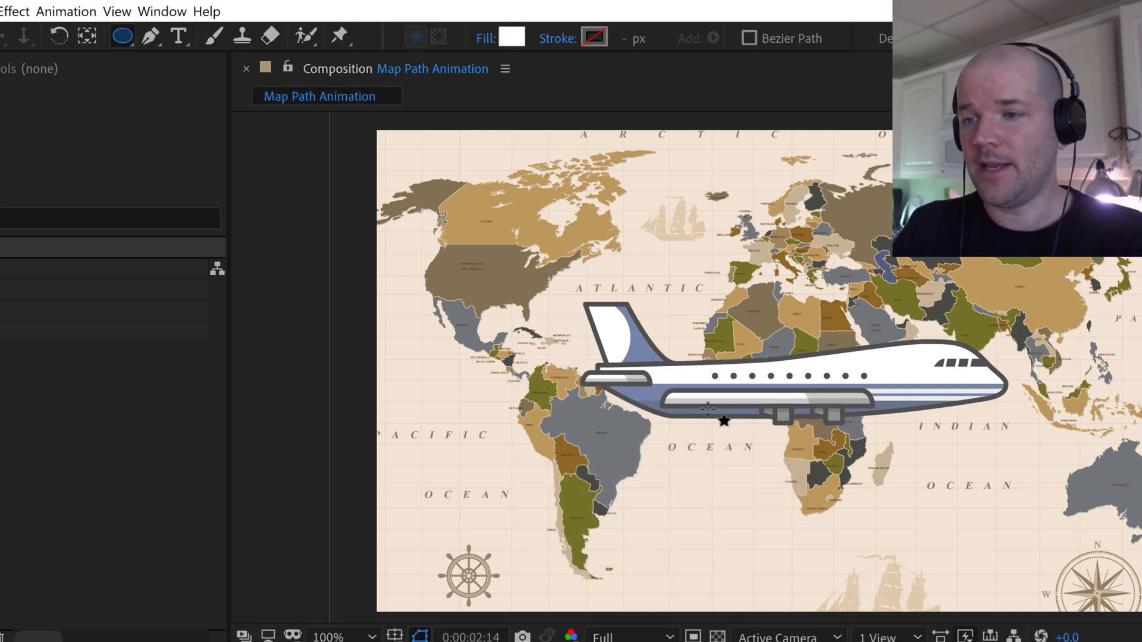
pyautogui.moveTo(792, 323); pyautogui.dragTo(803, 337)
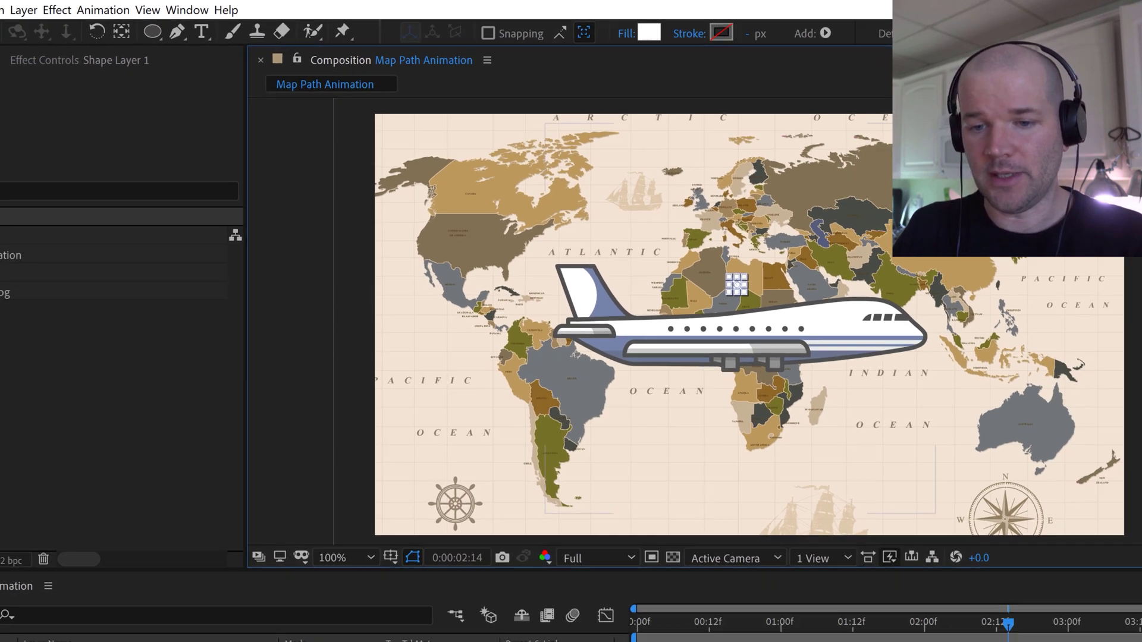
# - Solo Shape Layer 1 and set its Ellipse Path size to 30 by 30
pyautogui.press('v')
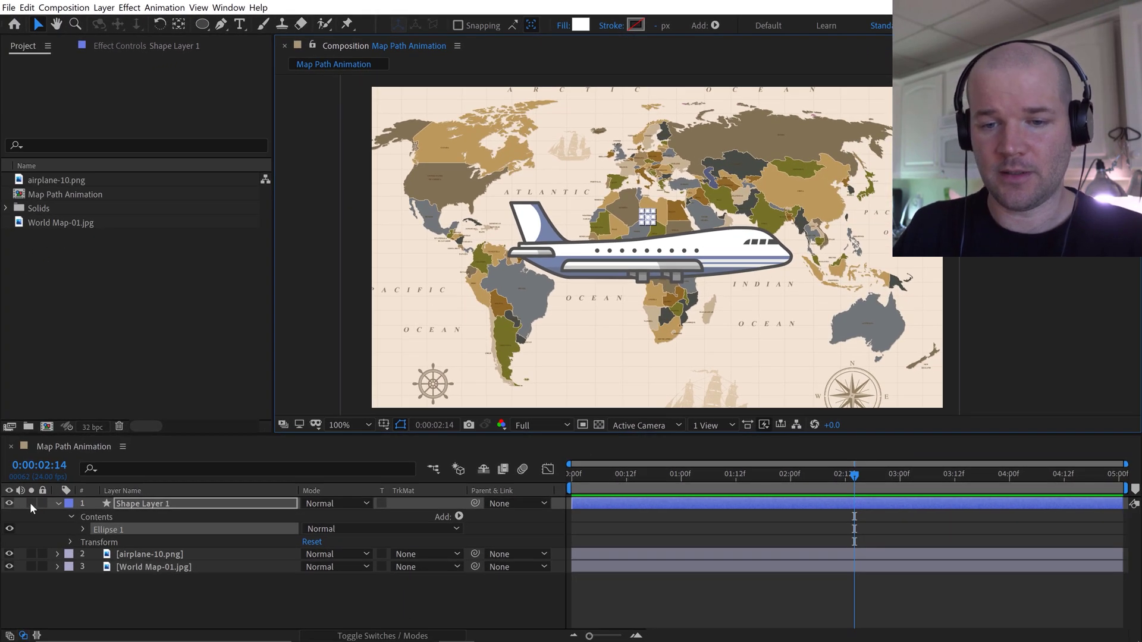
pyautogui.click(30, 504)
pyautogui.click(83, 529)
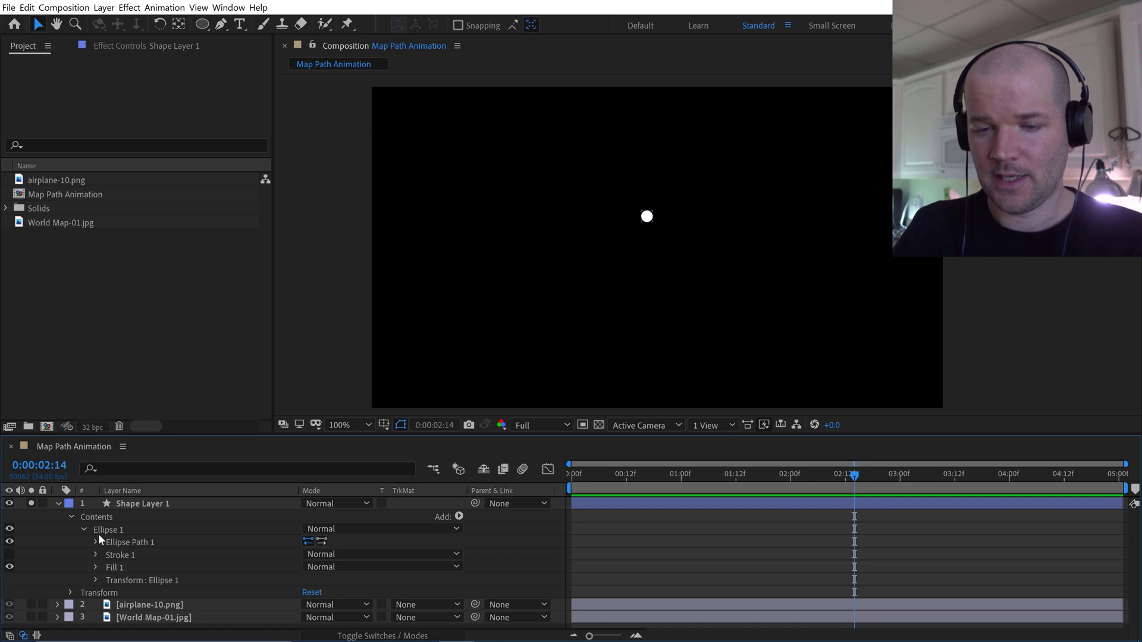
pyautogui.click(119, 517)
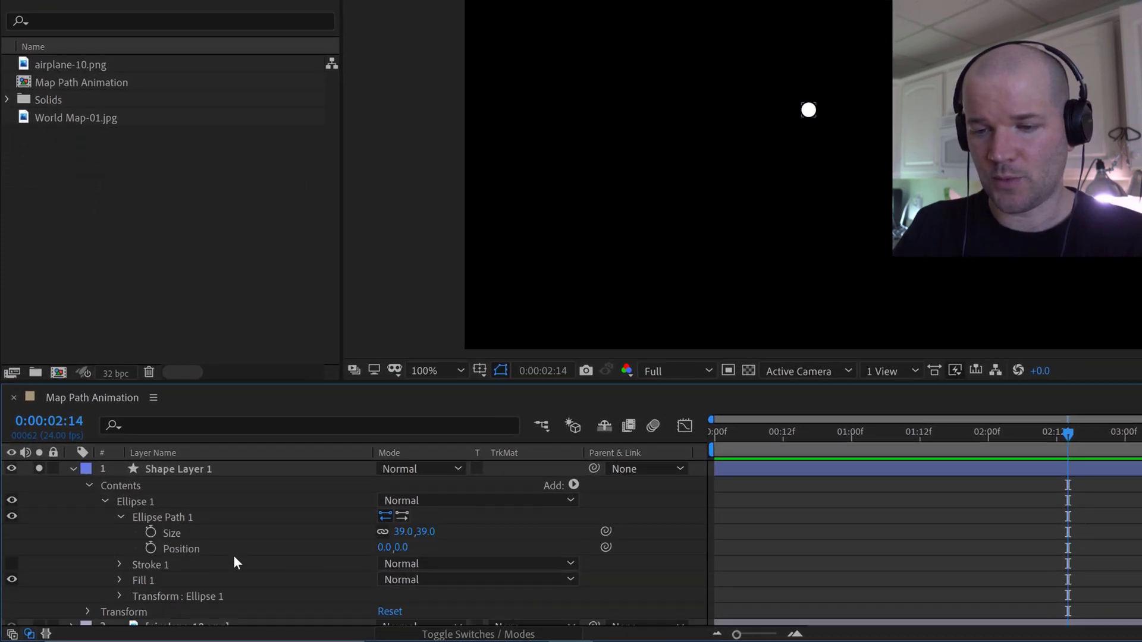
pyautogui.click(404, 531)
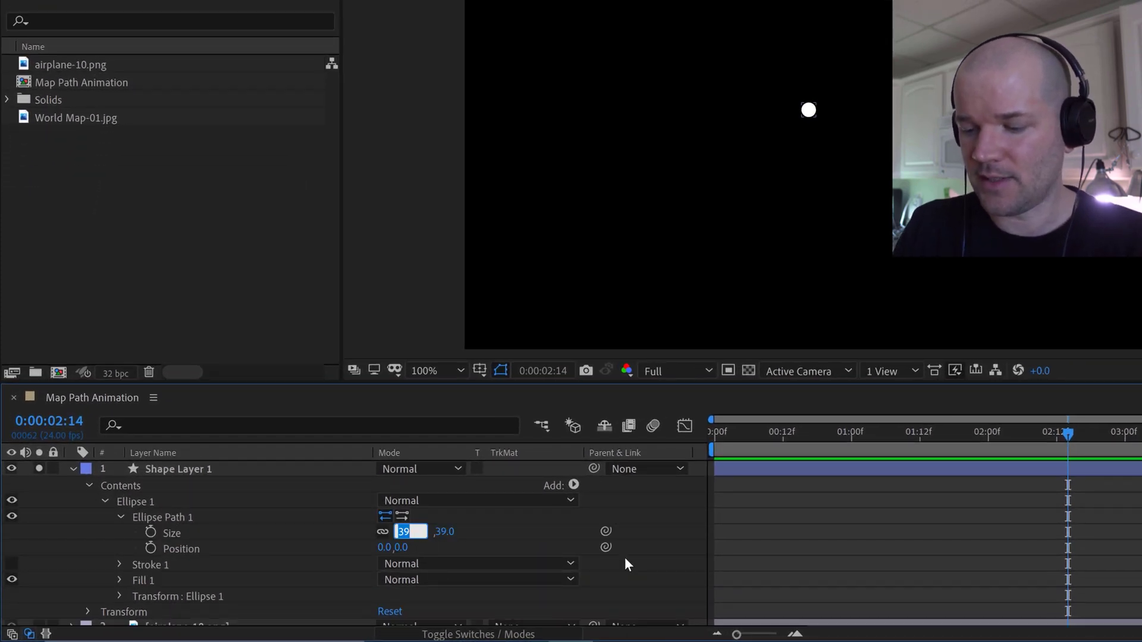
pyautogui.write('30')
pyautogui.press('Return')
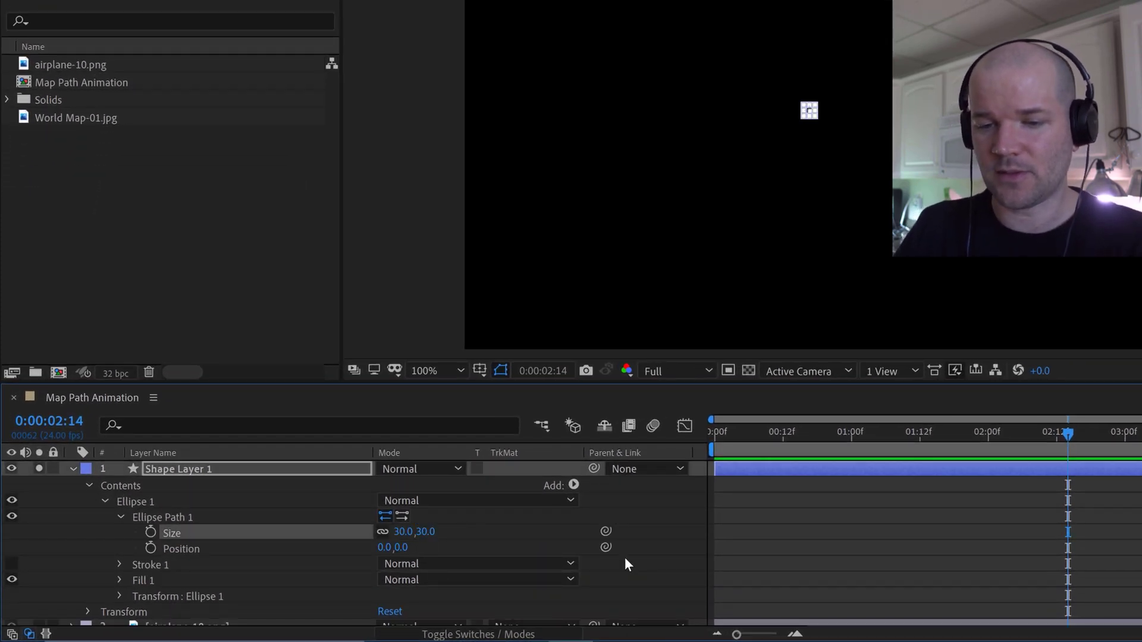
# - Set the ellipse's transform Position to 0,0 and collapse the layer properties
pyautogui.click(119, 517)
pyautogui.click(119, 564)
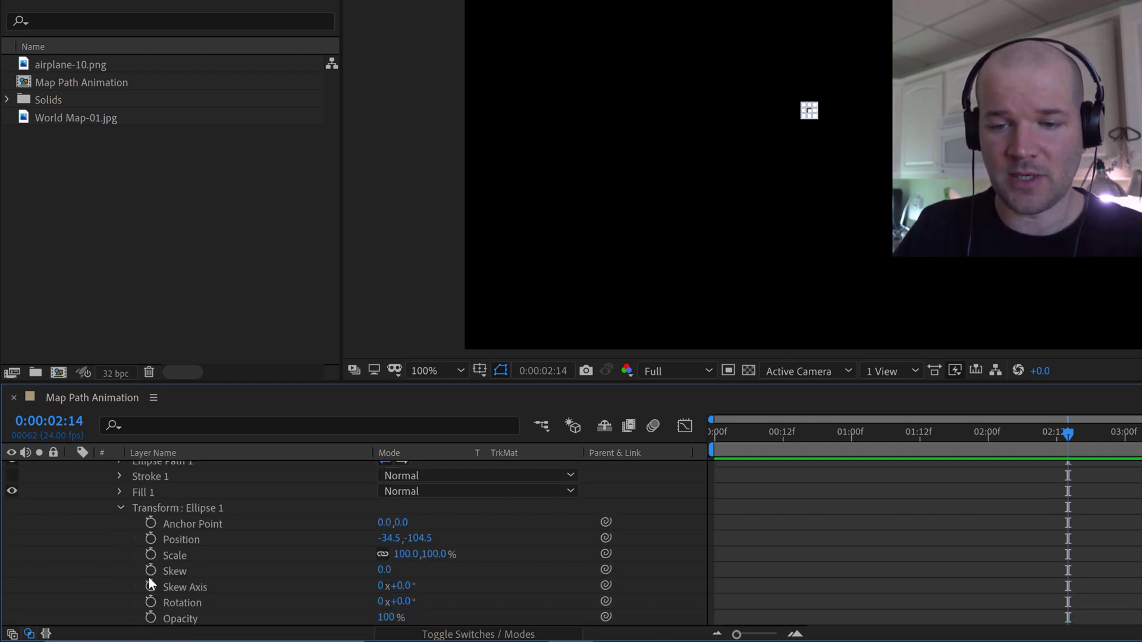
pyautogui.click(389, 538)
pyautogui.write('0')
pyautogui.press('Return')
pyautogui.click(426, 537)
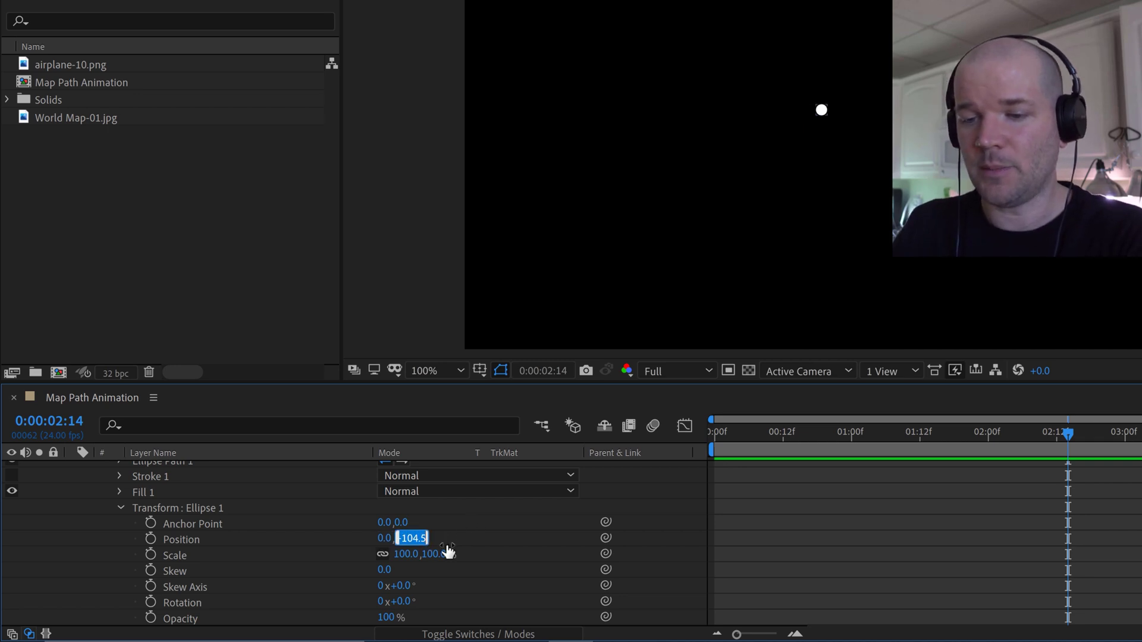
pyautogui.write('0')
pyautogui.press('Return')
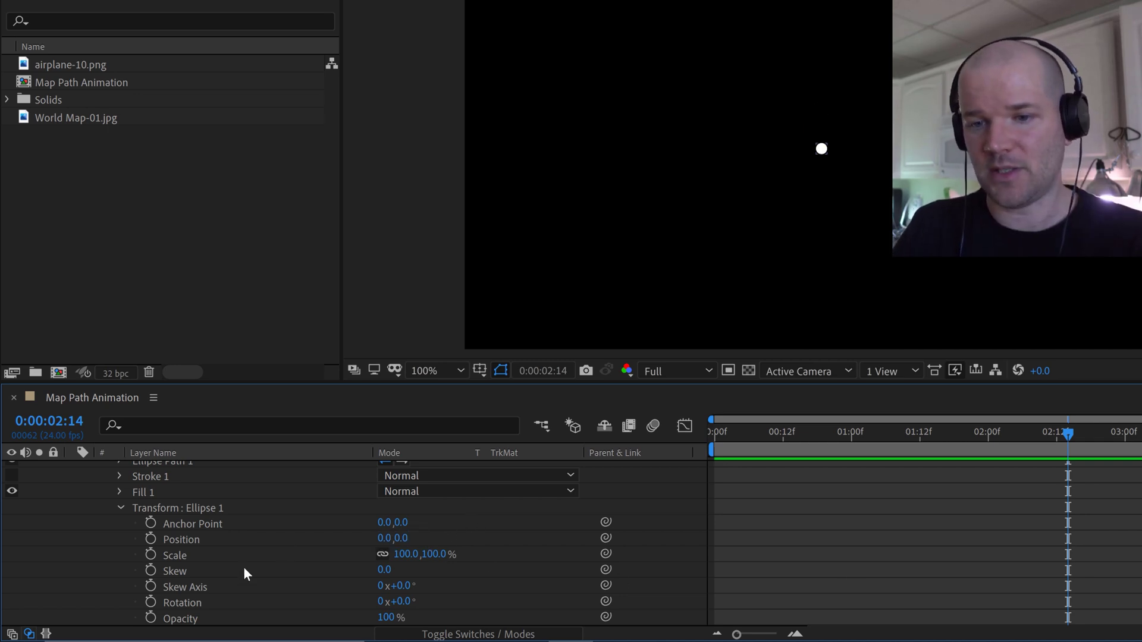
pyautogui.press('u')
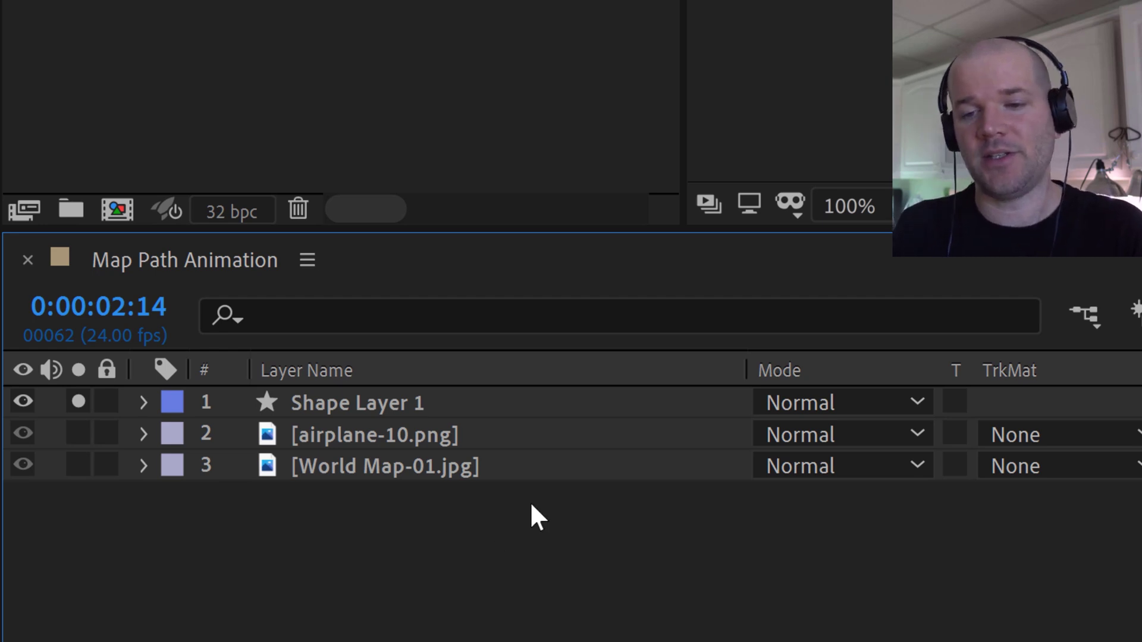
# - Duplicate the dot layer so there are four marker shape layers
pyautogui.click(381, 402)
pyautogui.hotkey('ctrl', 'd')
pyautogui.hotkey('ctrl', 'd')
pyautogui.hotkey('ctrl', 'd')
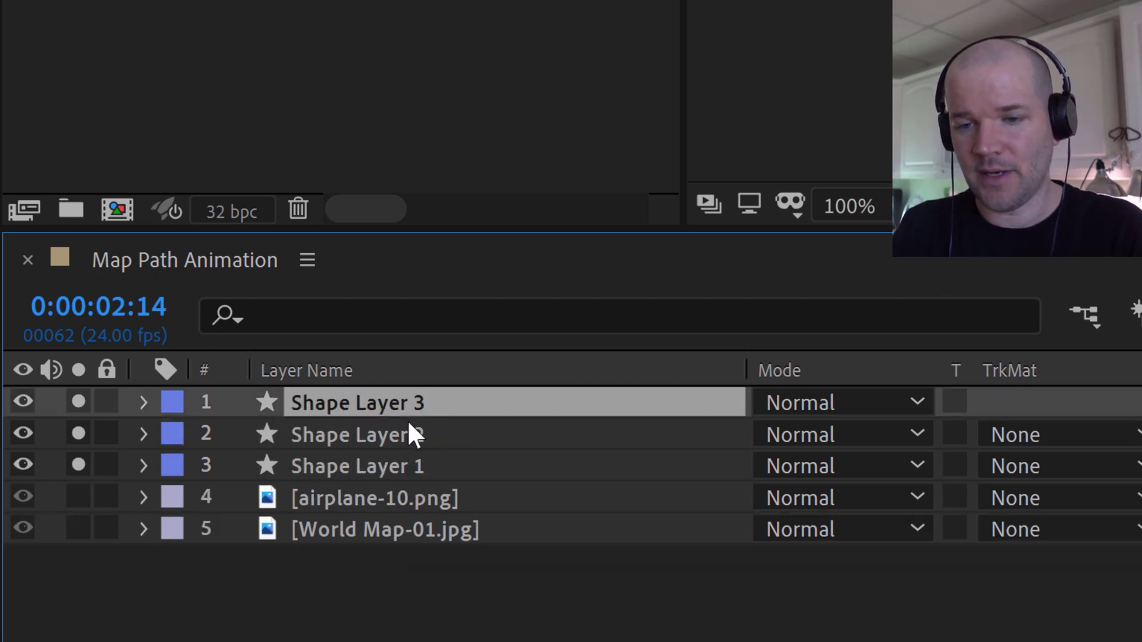
pyautogui.click(326, 606)
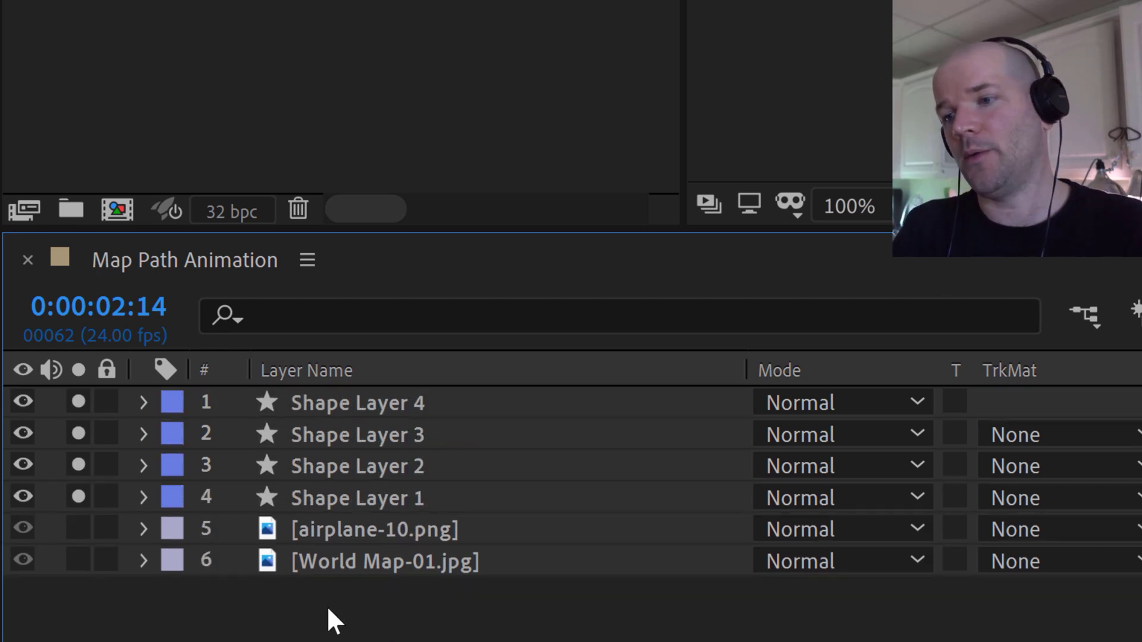
# - Rename Shape Layer 4 to 'US' and Shape Layer 3 to 'England'
pyautogui.click(350, 411)
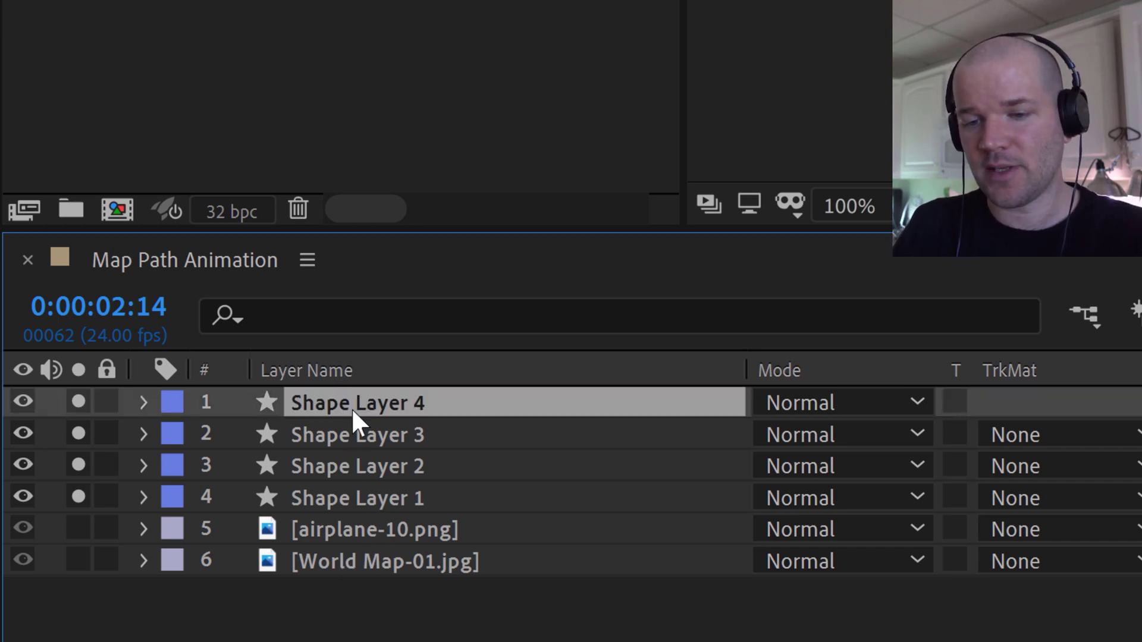
pyautogui.press('Return')
pyautogui.write('US')
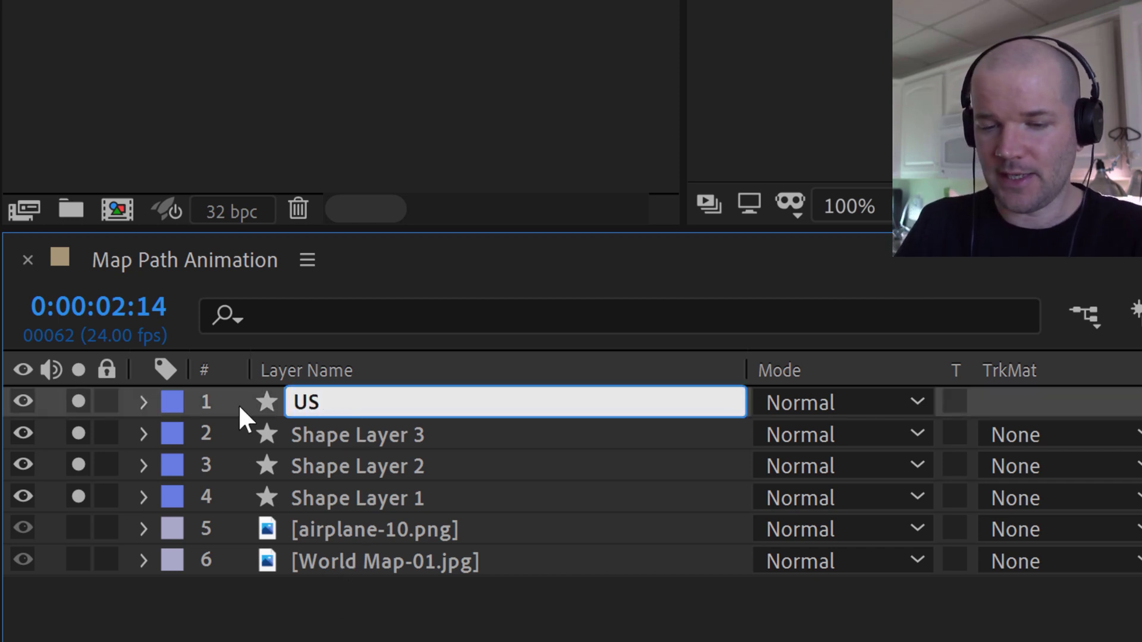
pyautogui.click(354, 434)
pyautogui.press('Return')
pyautogui.write('England')
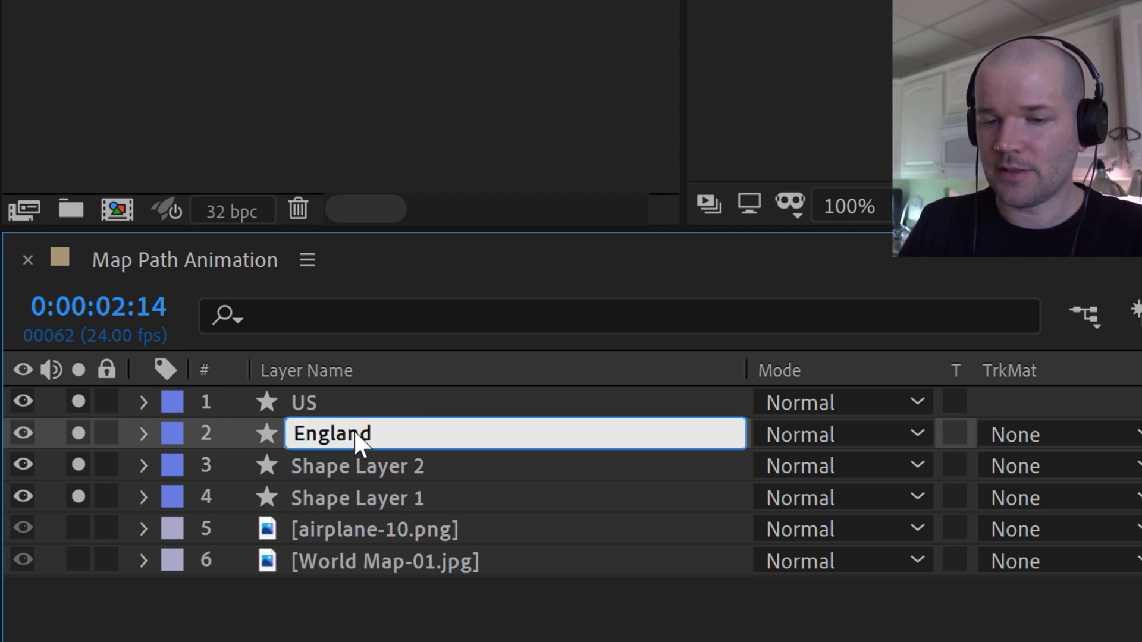
pyautogui.press('Return')
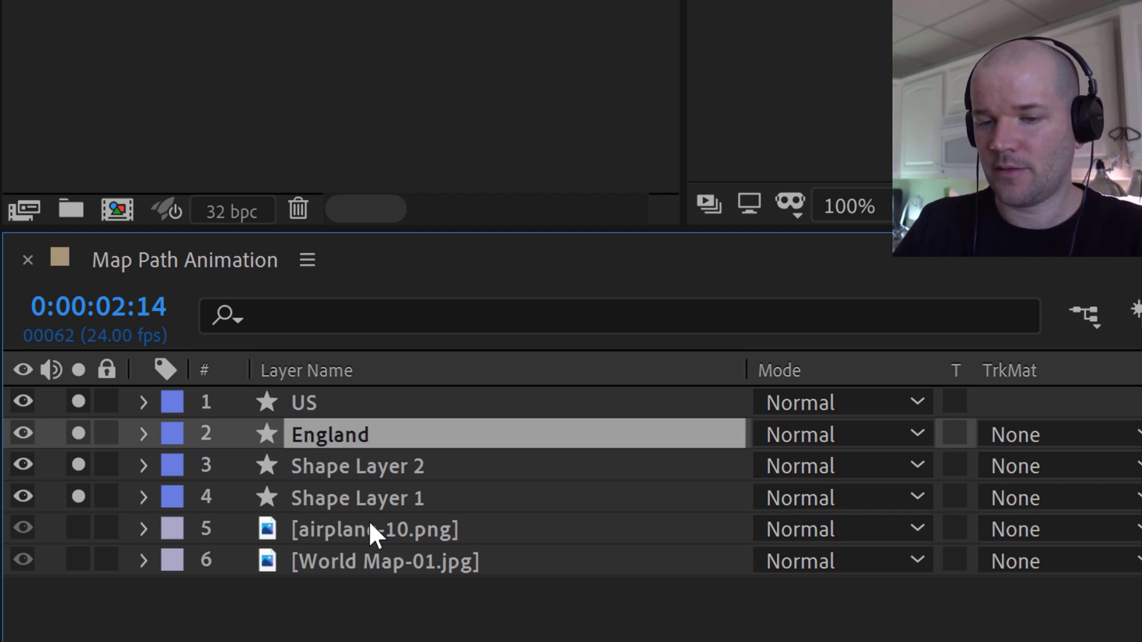
# - Rename Shape Layer 2 to 'Thailand' and Shape Layer 1 to 'Australia'
pyautogui.click(383, 466)
pyautogui.press('Return')
pyautogui.write('Tha')
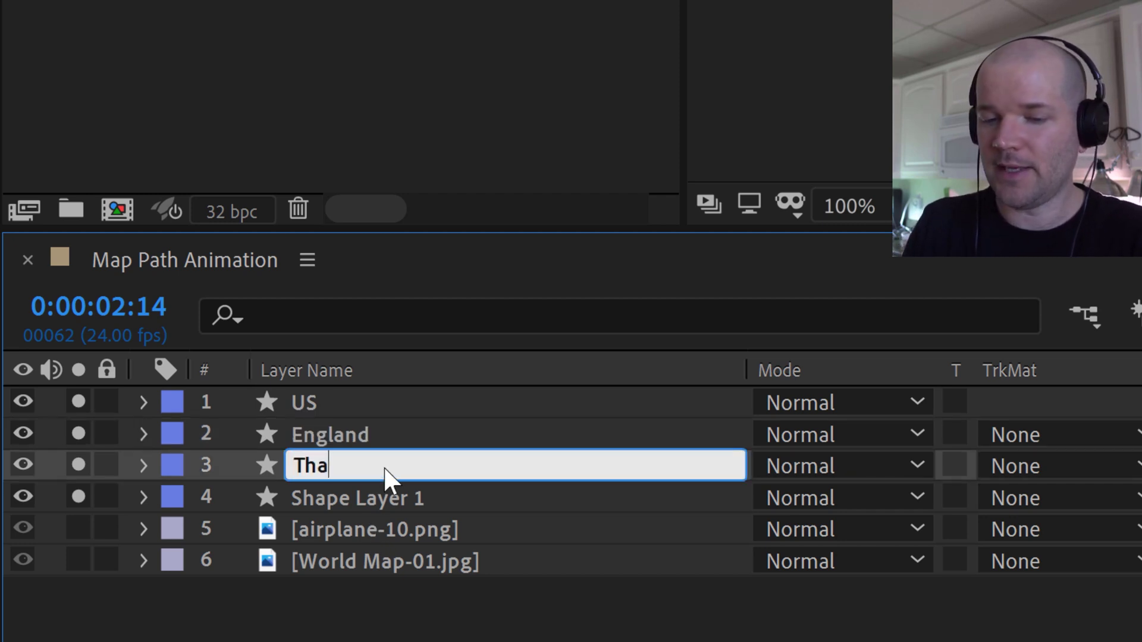
pyautogui.write('iland')
pyautogui.press('Return')
pyautogui.click(380, 493)
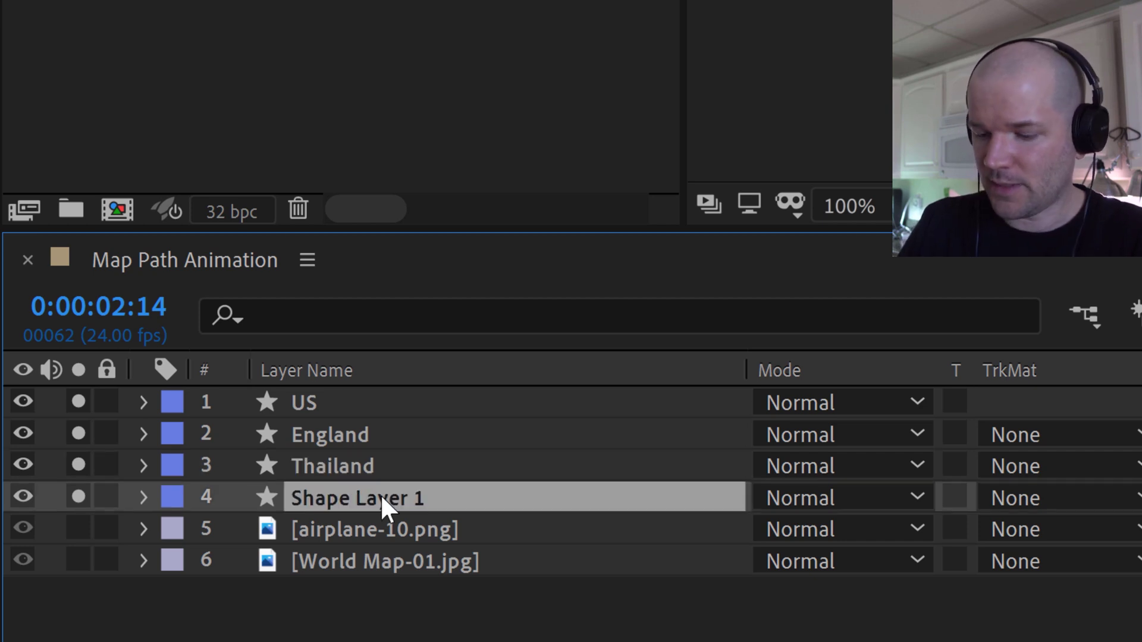
pyautogui.press('Return')
pyautogui.write('Australia')
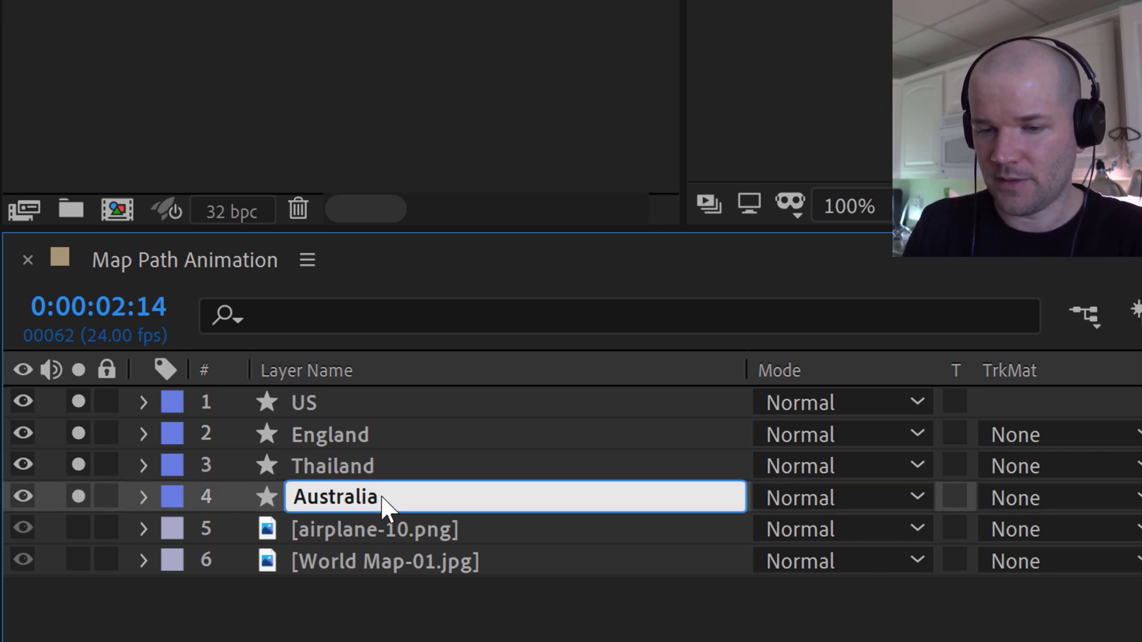
pyautogui.press('Return')
# - Unsolo the dots, hide the airplane, and move the US dot onto the United States
pyautogui.moveTo(67, 506); pyautogui.dragTo(68, 424)
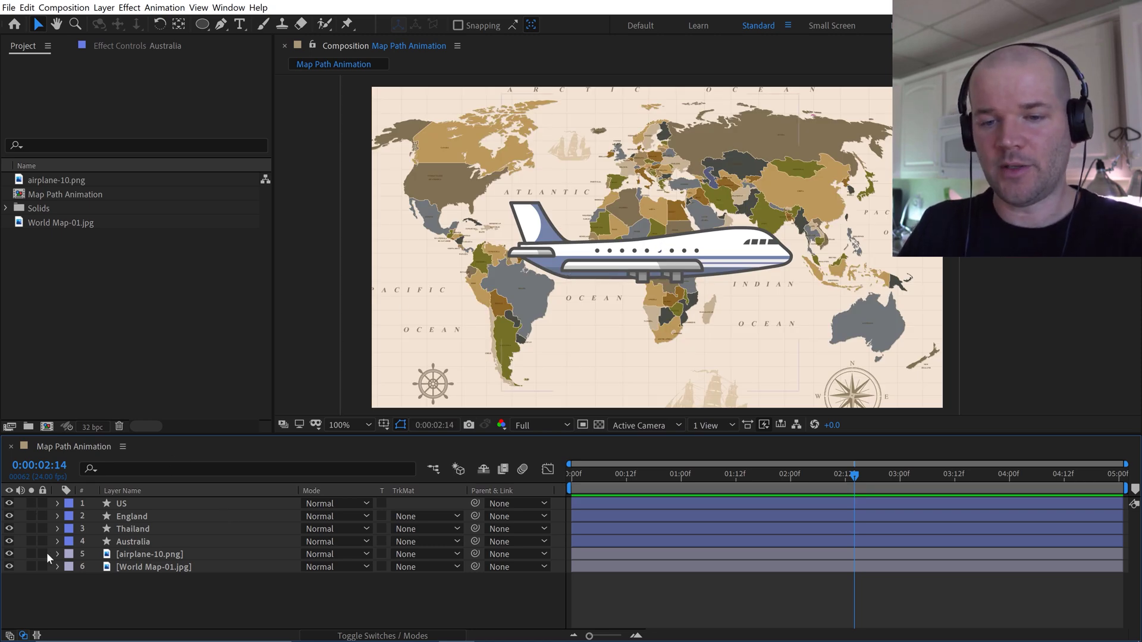
pyautogui.click(9, 554)
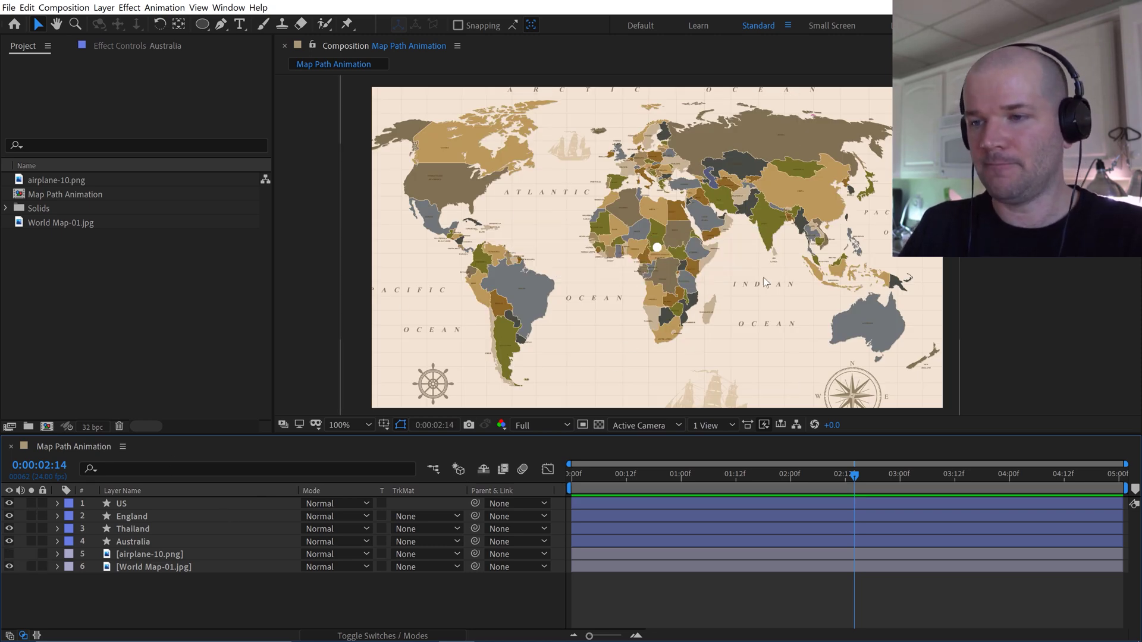
pyautogui.scroll(1, 626, 237)
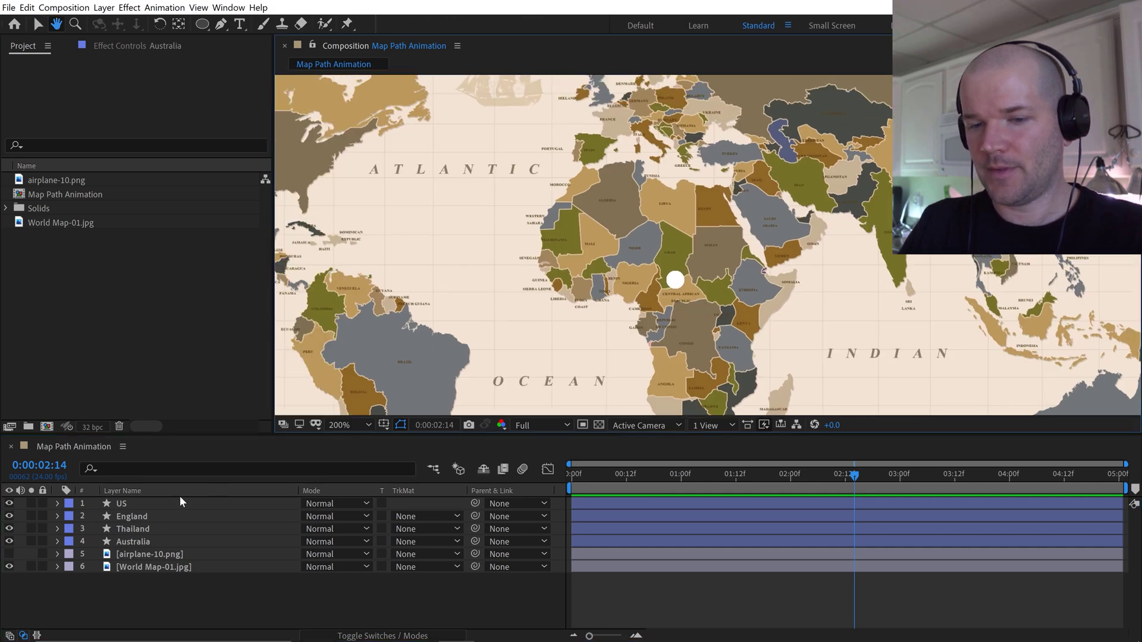
pyautogui.click(124, 506)
pyautogui.moveTo(675, 279); pyautogui.dragTo(549, 250)
# - Move the England dot up onto the UK, zooming in to fine-tune it
pyautogui.click(753, 345)
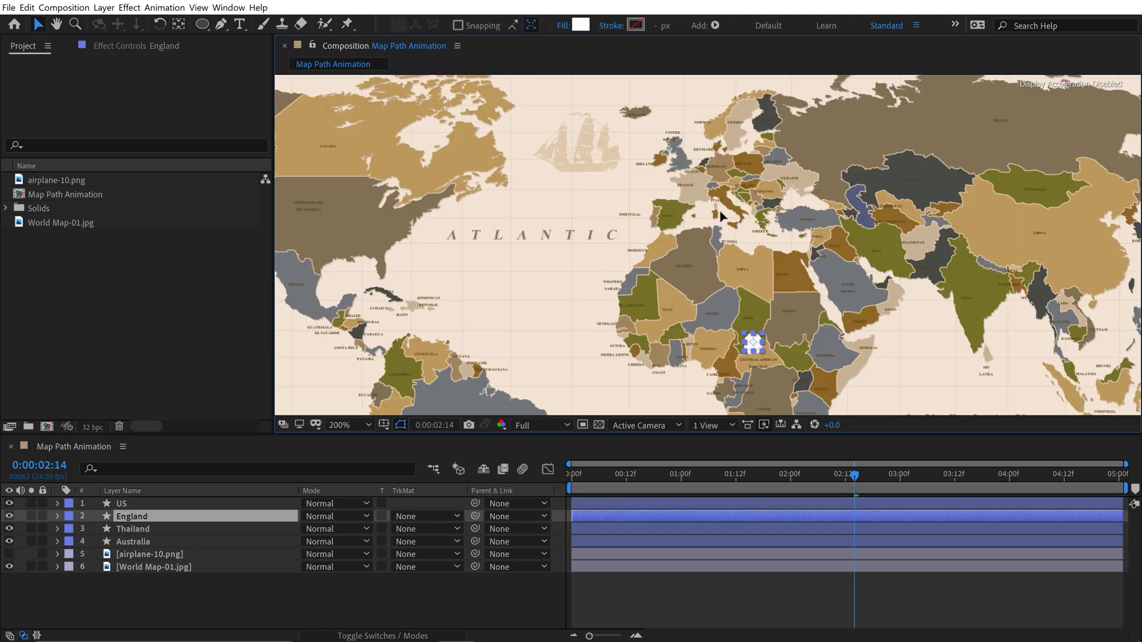
pyautogui.moveTo(753, 345); pyautogui.dragTo(757, 320)
pyautogui.press('.')
pyautogui.press('.')
pyautogui.press('h')
pyautogui.moveTo(696, 218); pyautogui.dragTo(731, 312)
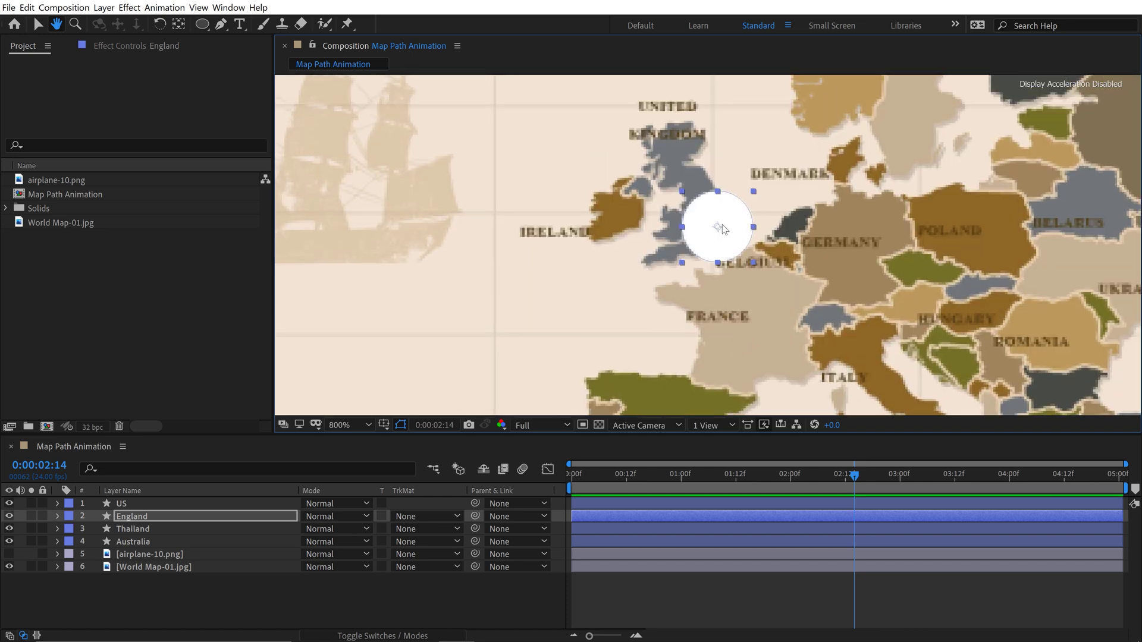
pyautogui.press('v')
pyautogui.moveTo(720, 238)
pyautogui.mouseDown()
pyautogui.moveTo(734, 251)
pyautogui.moveTo(723, 237)
pyautogui.mouseUp()
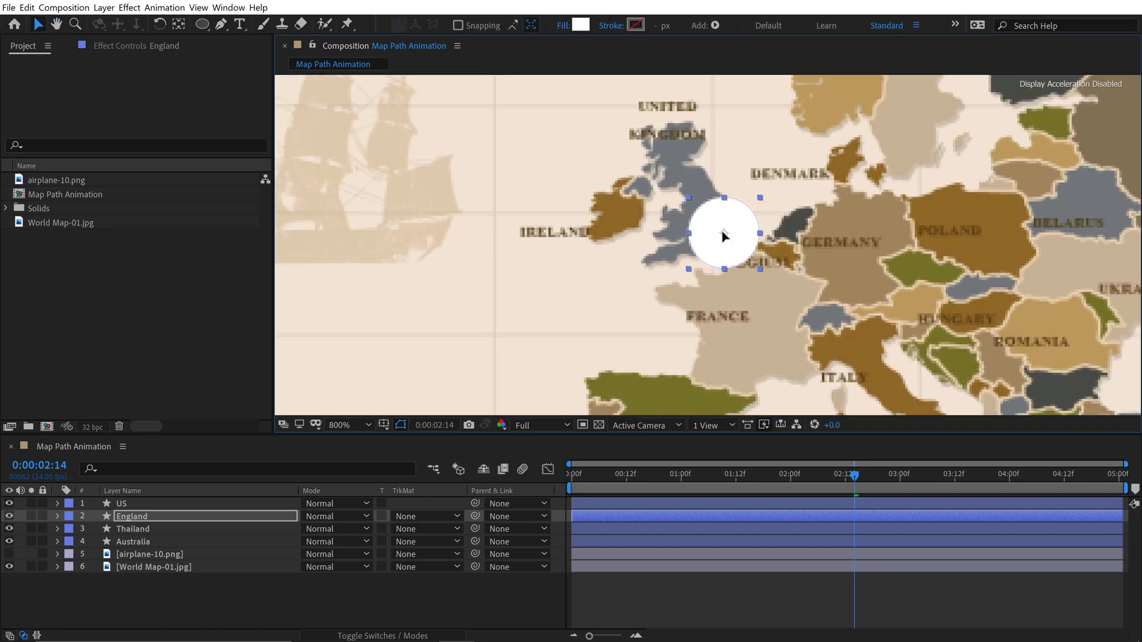
pyautogui.hotkey('shift', '/')
# - Place the Thailand marker and move Australia's dot to its east coast
pyautogui.click(760, 300)
pyautogui.scroll(2, 785, 315)
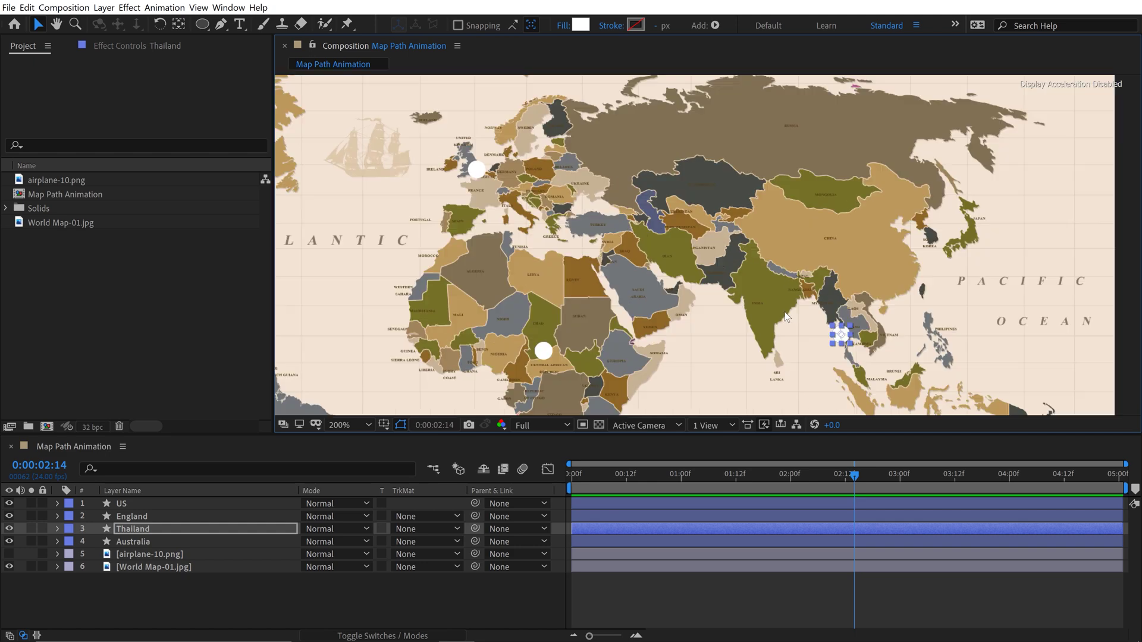
pyautogui.moveTo(924, 348); pyautogui.dragTo(685, 226)
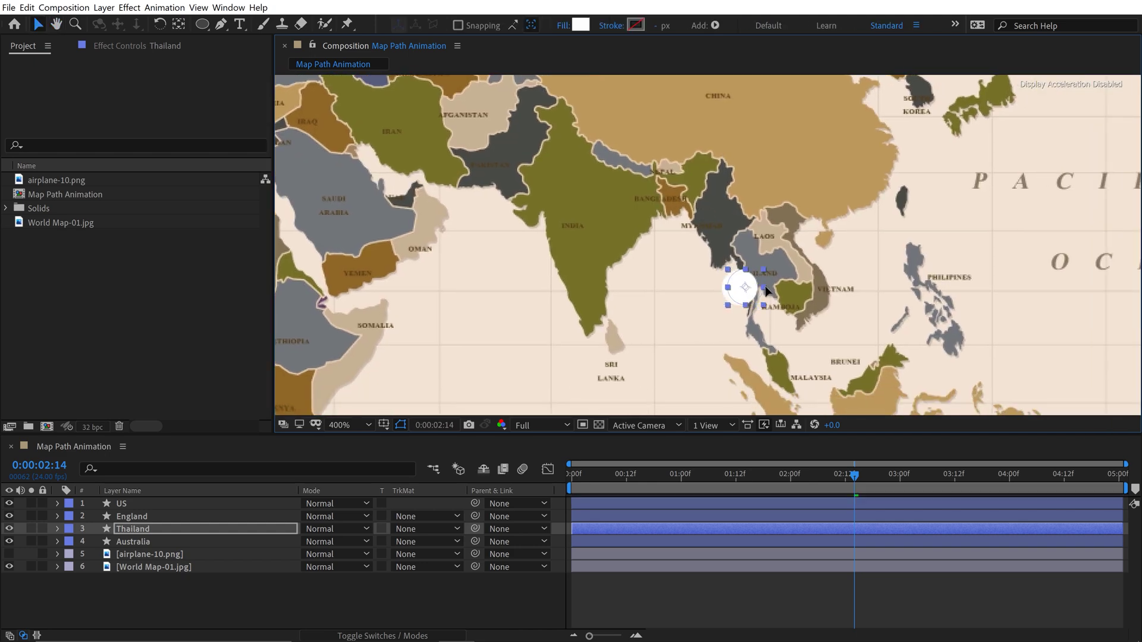
pyautogui.scroll(-2, 767, 289)
pyautogui.moveTo(668, 349); pyautogui.dragTo(802, 321)
pyautogui.scroll(-2, 683, 269)
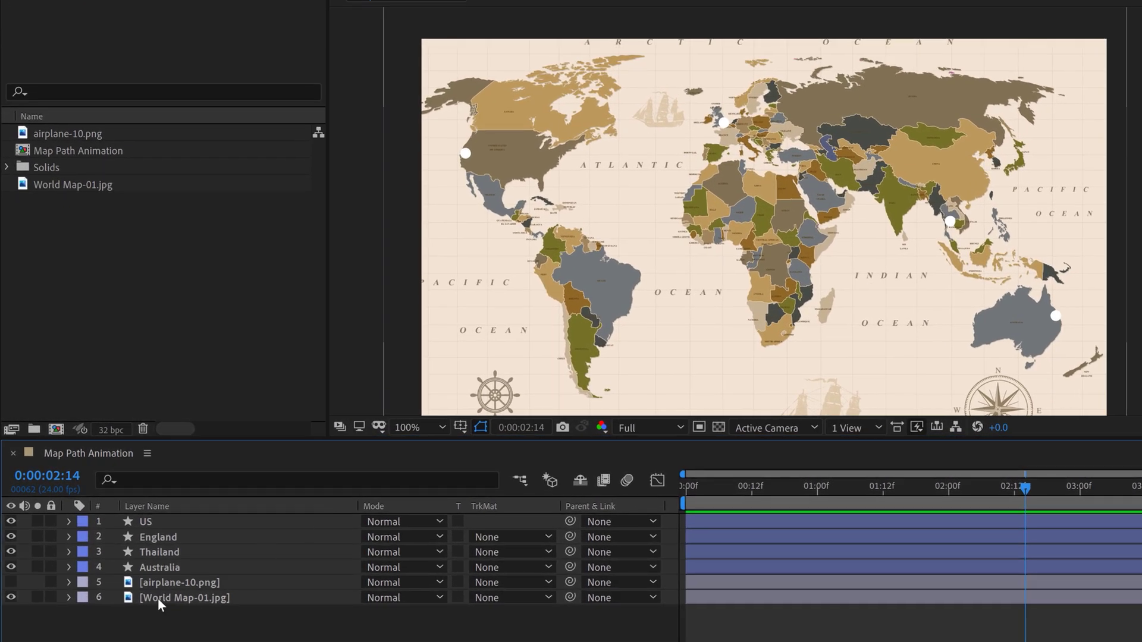
# - Set the World Map layer's opacity to 70%
pyautogui.click(160, 596)
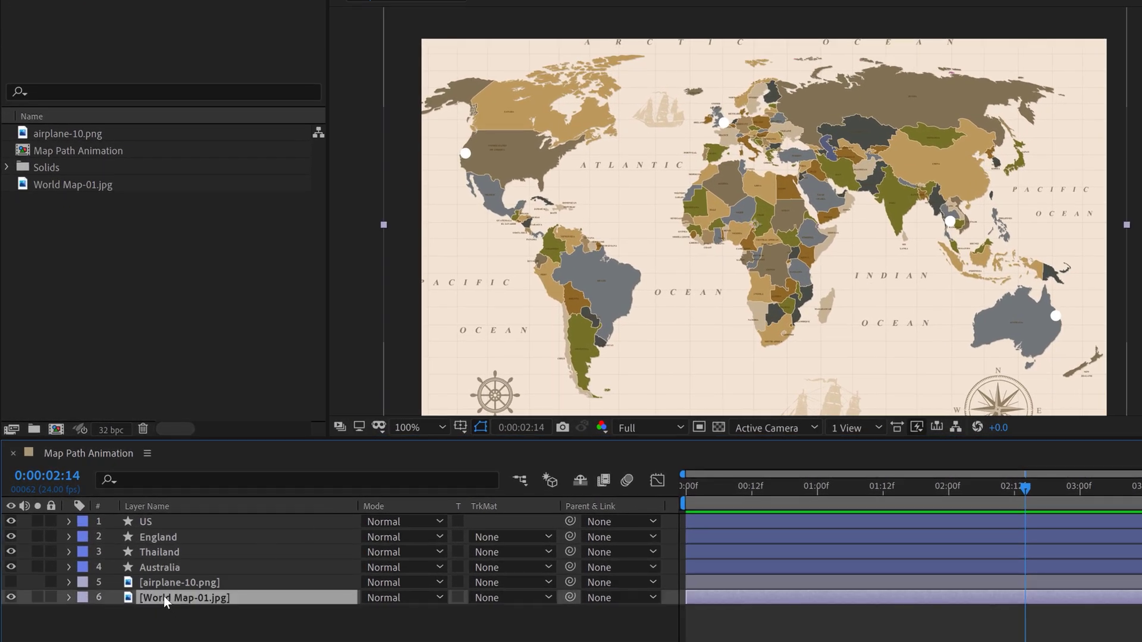
pyautogui.press('t')
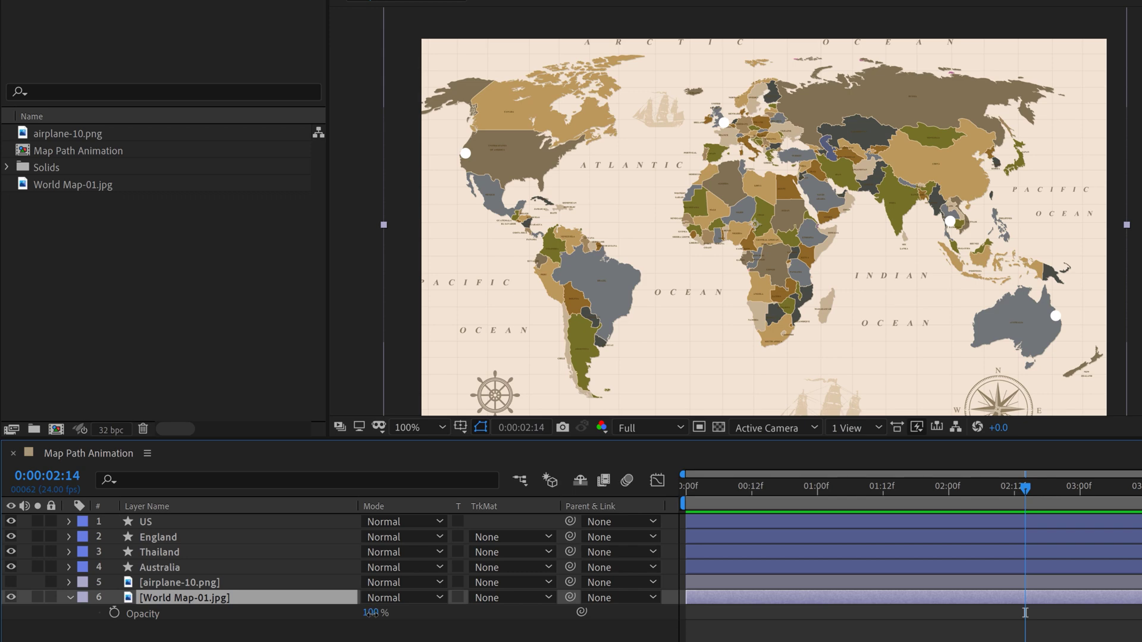
pyautogui.click(377, 613)
pyautogui.write('70')
pyautogui.press('Return')
# - Set all four marker Size properties to 20 via a 'size' search, then clear the search
pyautogui.click(146, 521)
pyautogui.keyDown('shift'); pyautogui.click(157, 565); pyautogui.keyUp('shift')
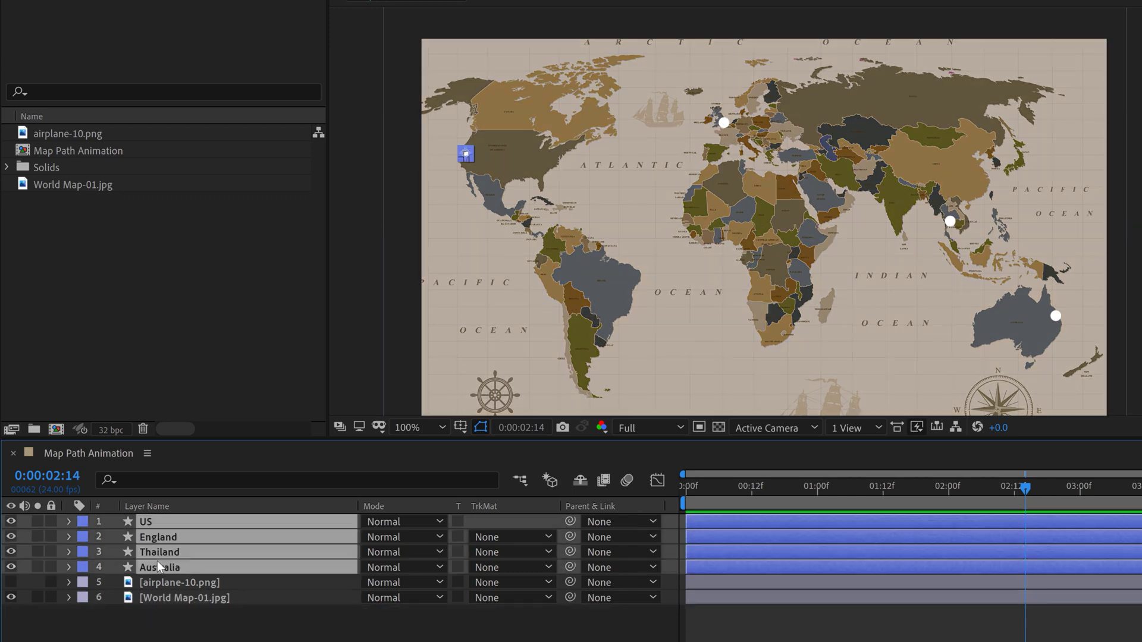
pyautogui.click(179, 475)
pyautogui.write('size')
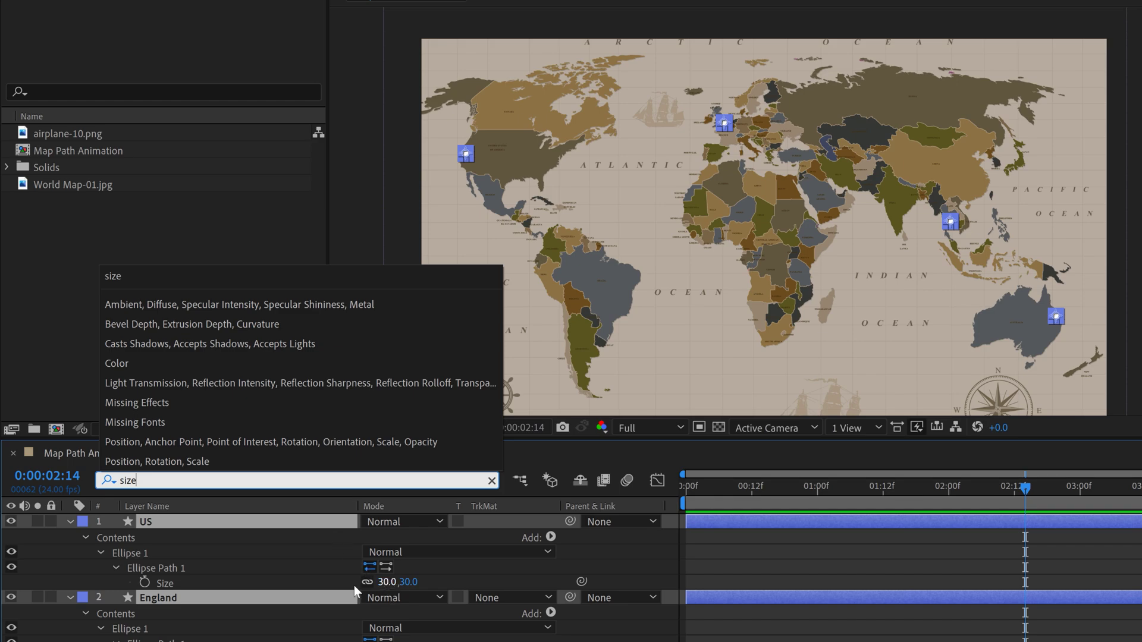
pyautogui.click(168, 583)
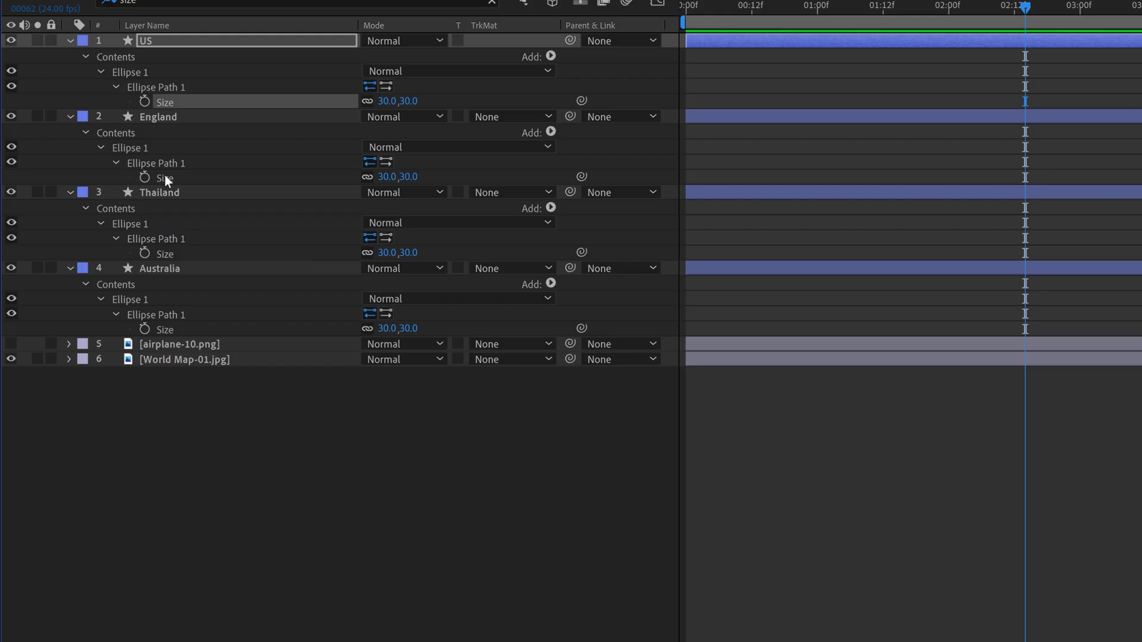
pyautogui.keyDown('ctrl'); pyautogui.click(166, 175); pyautogui.keyUp('ctrl')
pyautogui.keyDown('ctrl'); pyautogui.click(160, 254); pyautogui.keyUp('ctrl')
pyautogui.keyDown('ctrl'); pyautogui.click(170, 326); pyautogui.keyUp('ctrl')
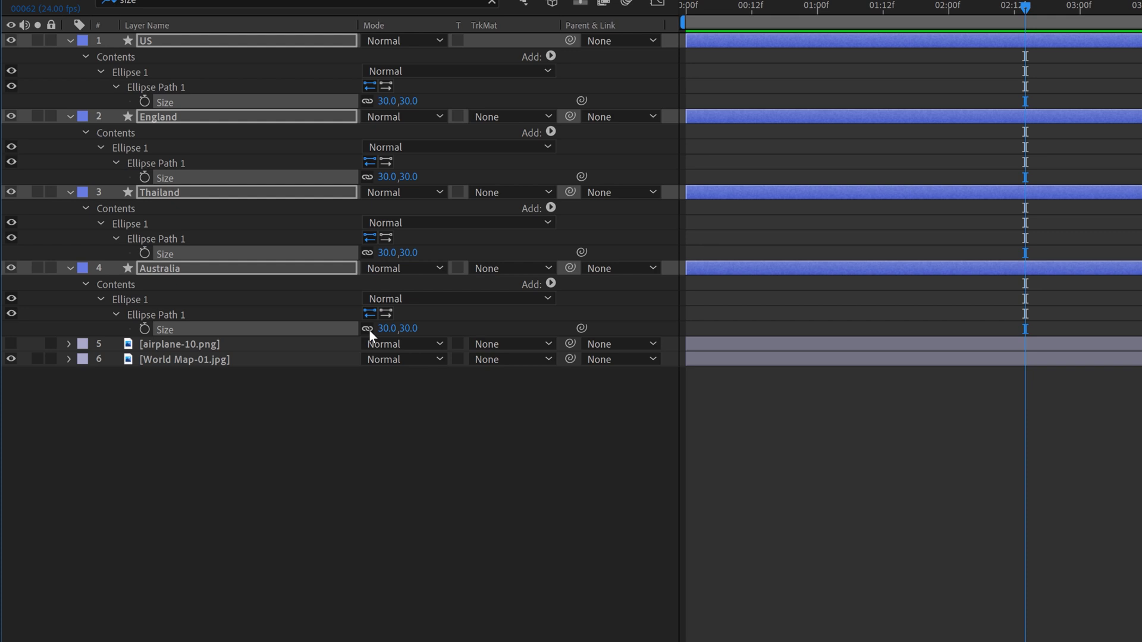
pyautogui.click(386, 328)
pyautogui.write('20')
pyautogui.press('Return')
pyautogui.press('`')
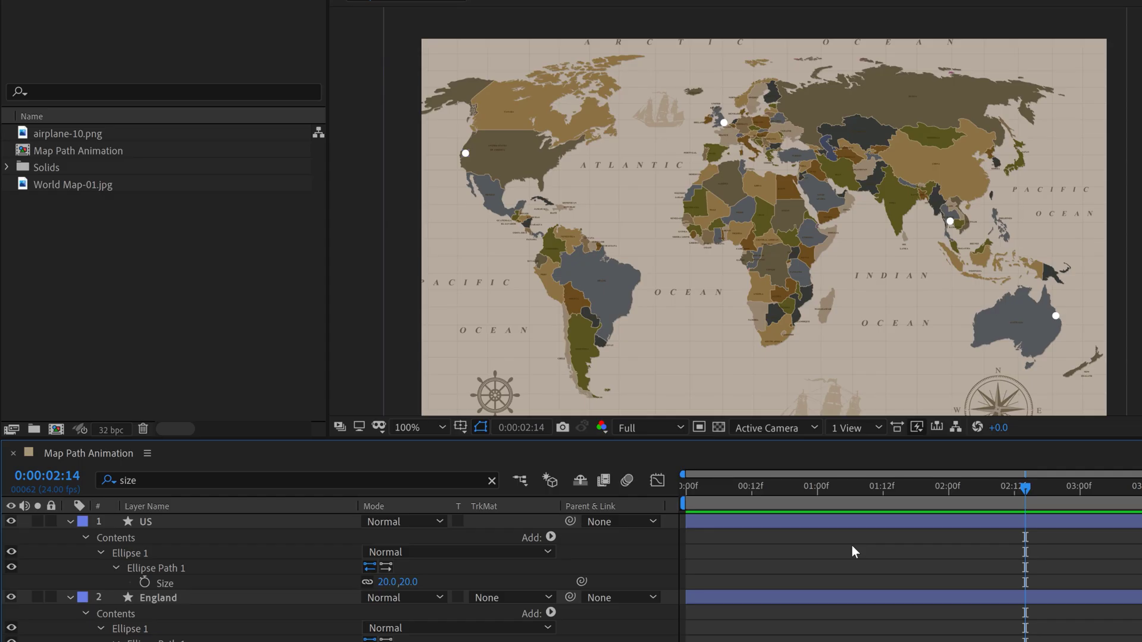
pyautogui.click(491, 481)
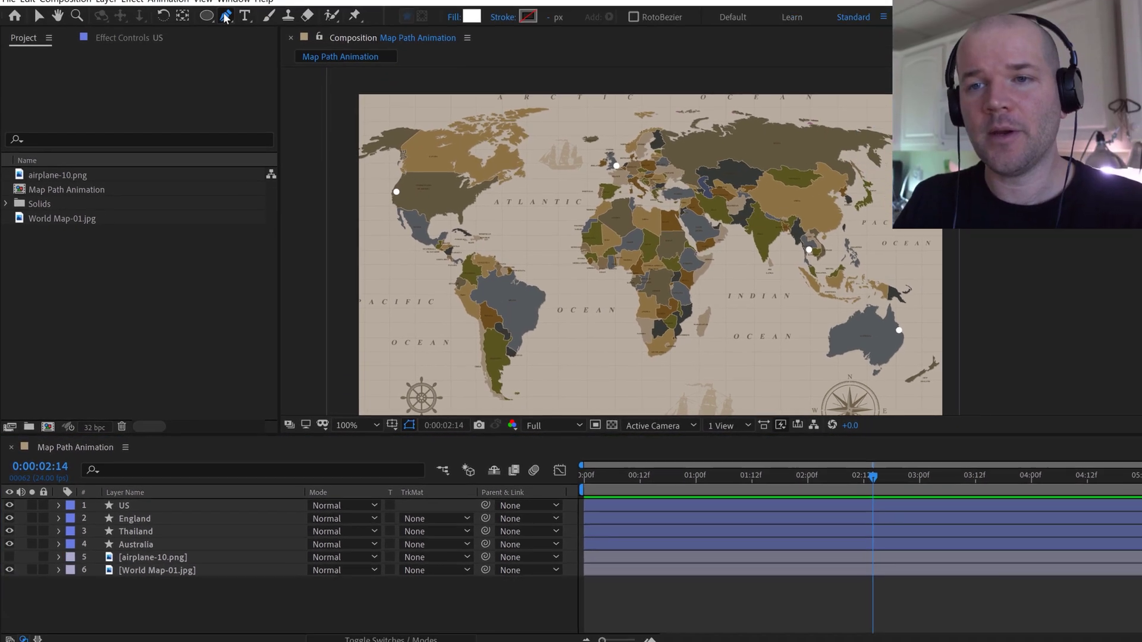
# - Select the Pen tool and set new shapes to no fill with a solid white stroke
pyautogui.click(221, 25)
pyautogui.click(443, 26)
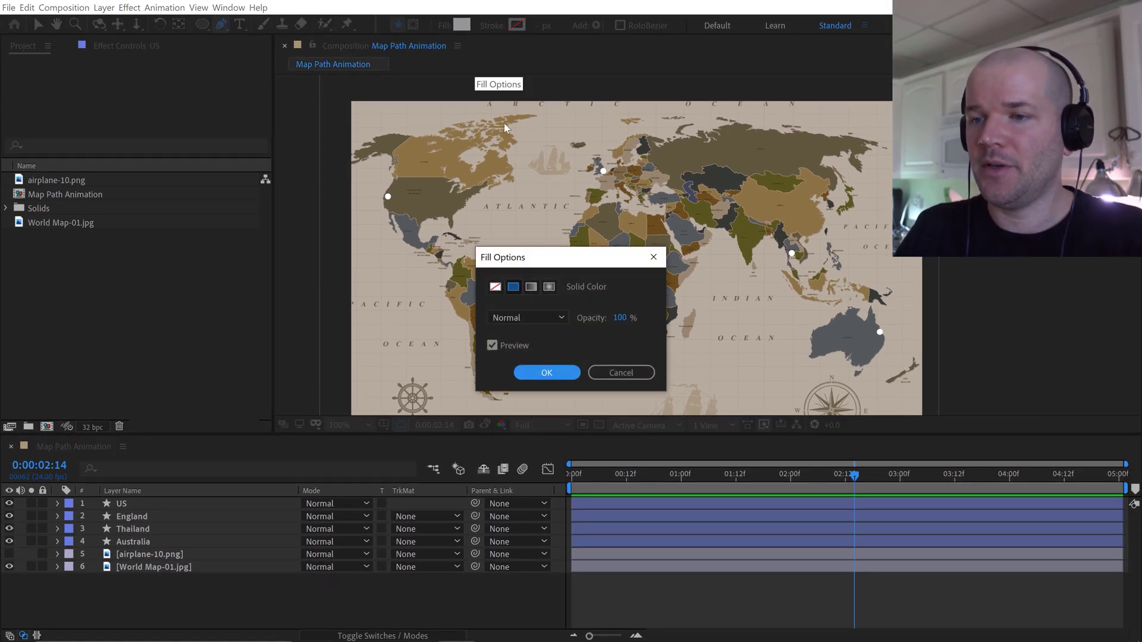
pyautogui.click(495, 286)
pyautogui.click(546, 372)
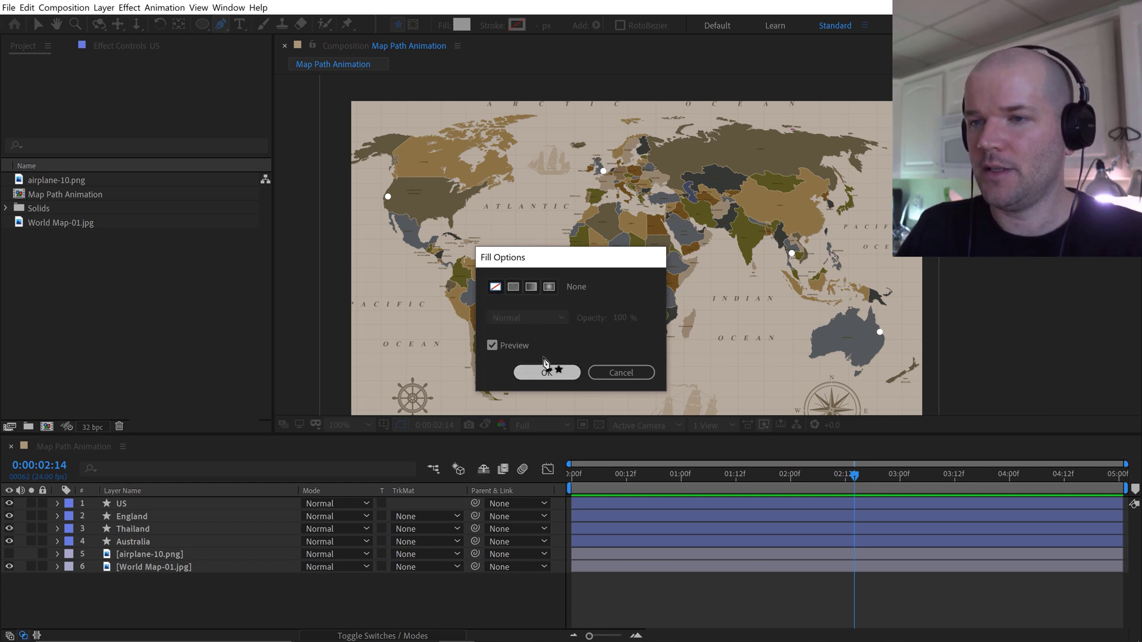
pyautogui.click(491, 26)
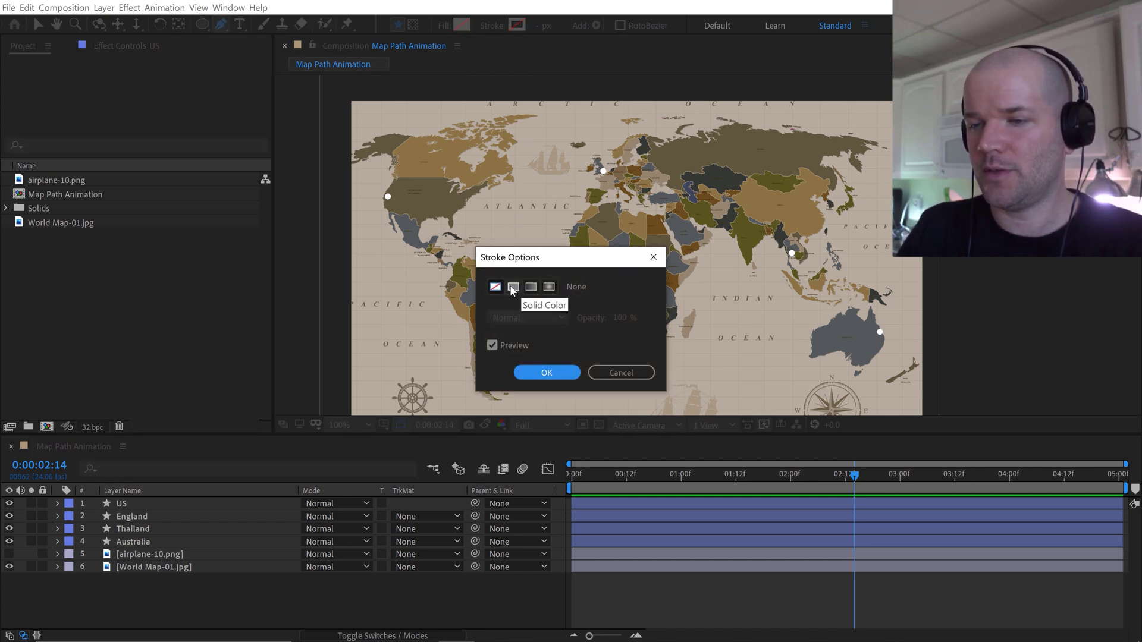
pyautogui.click(513, 288)
pyautogui.click(546, 372)
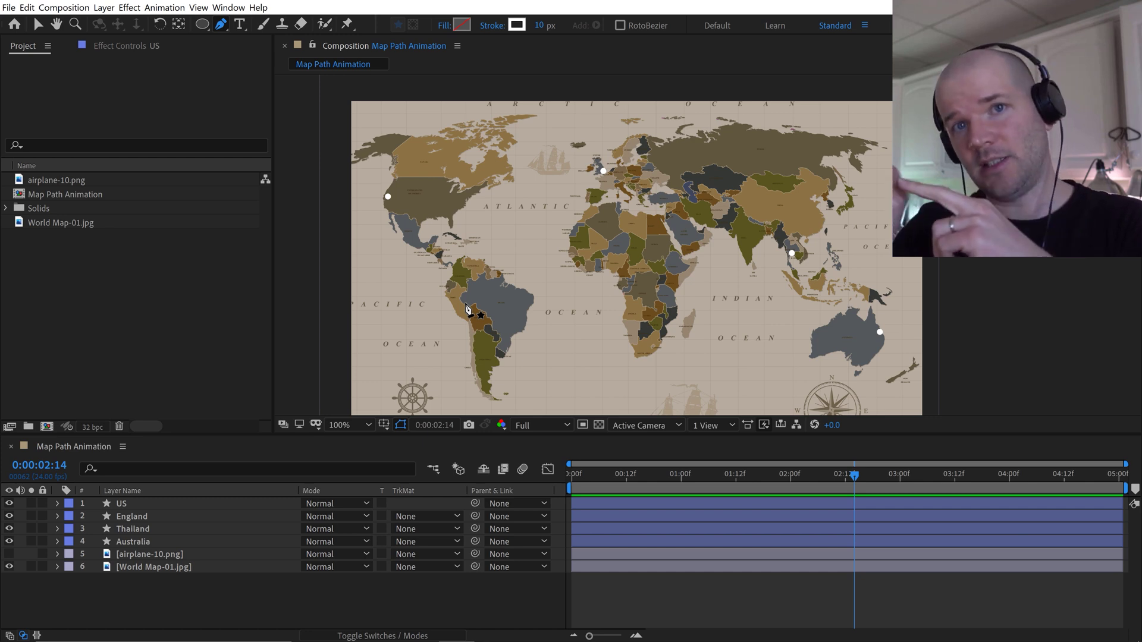
# - Draw a pen path from off the map's left edge through the US, England, Thailand and Australia dots
pyautogui.hscroll(-5, 466, 308)
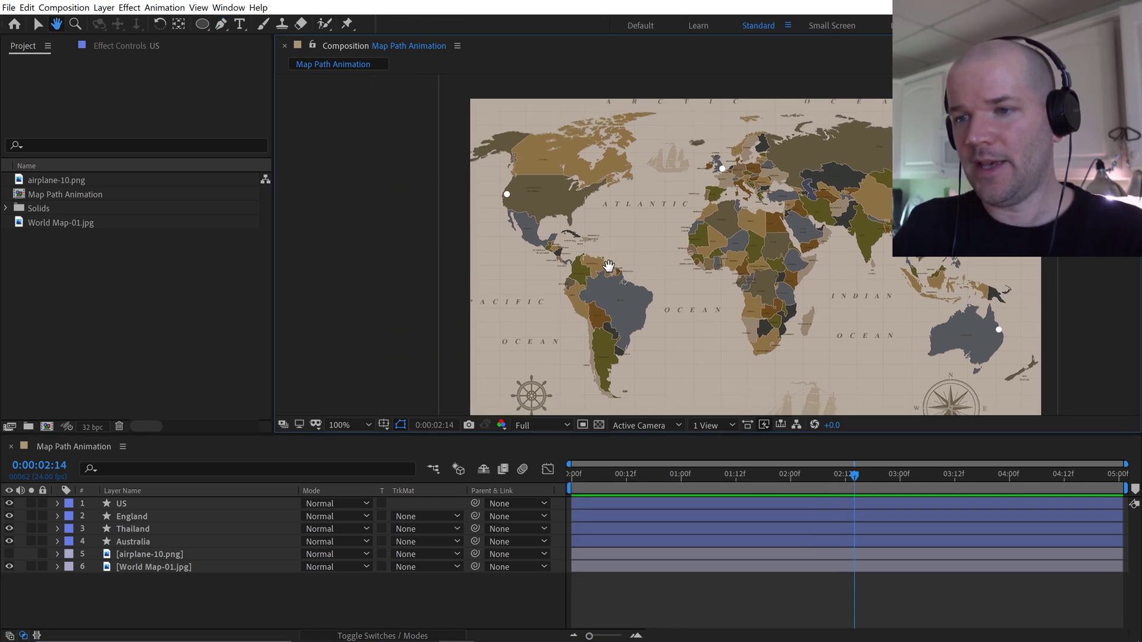
pyautogui.click(390, 198)
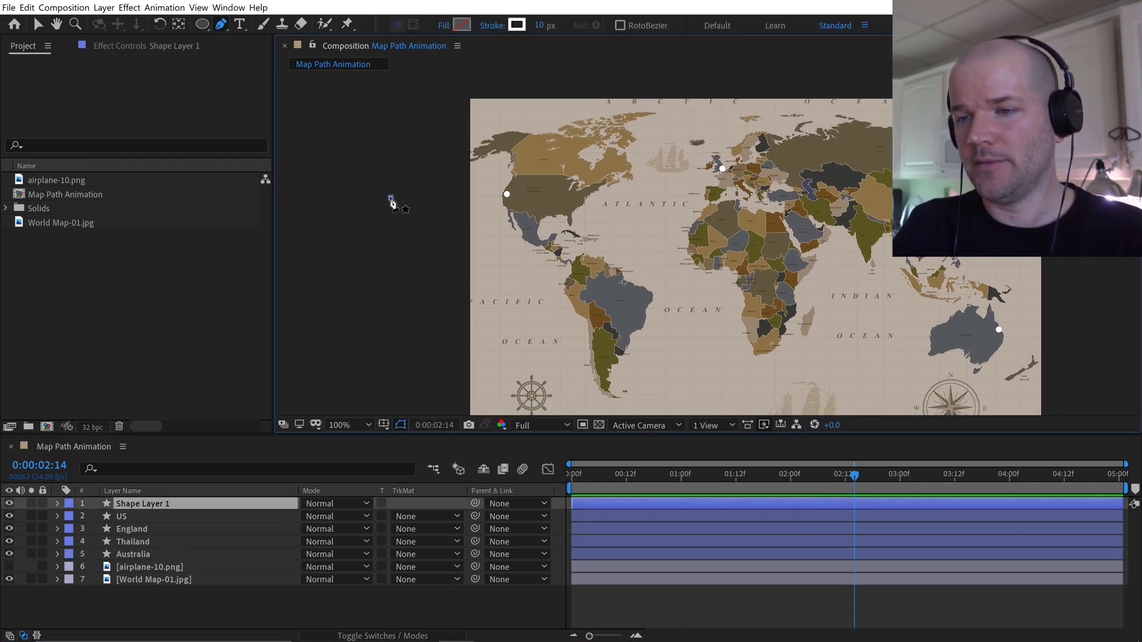
pyautogui.click(507, 194)
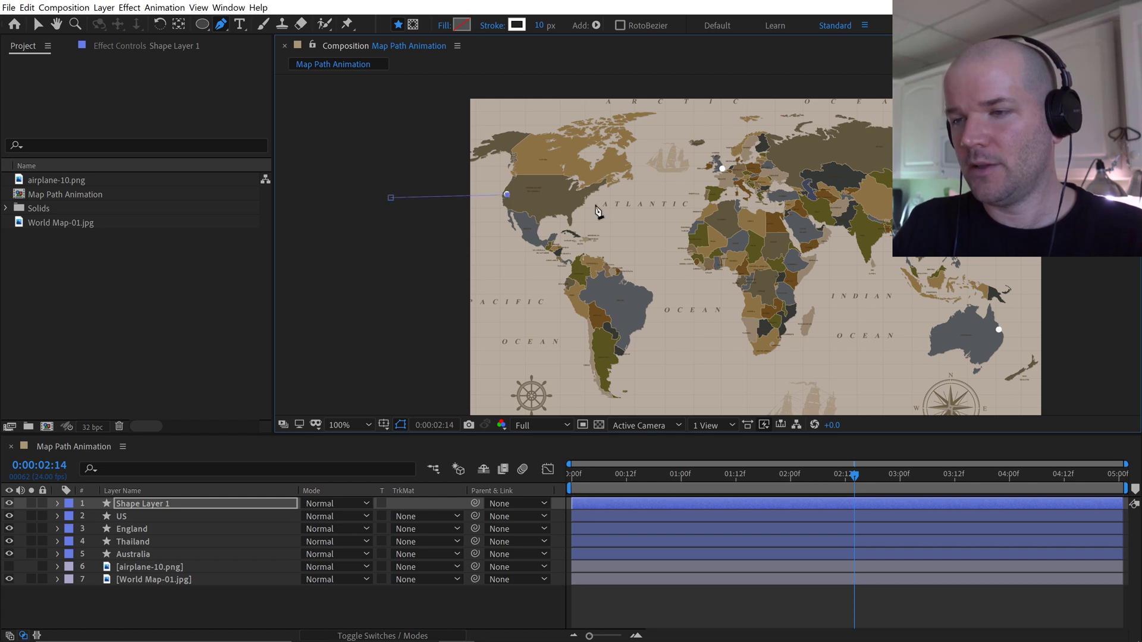
pyautogui.click(723, 170)
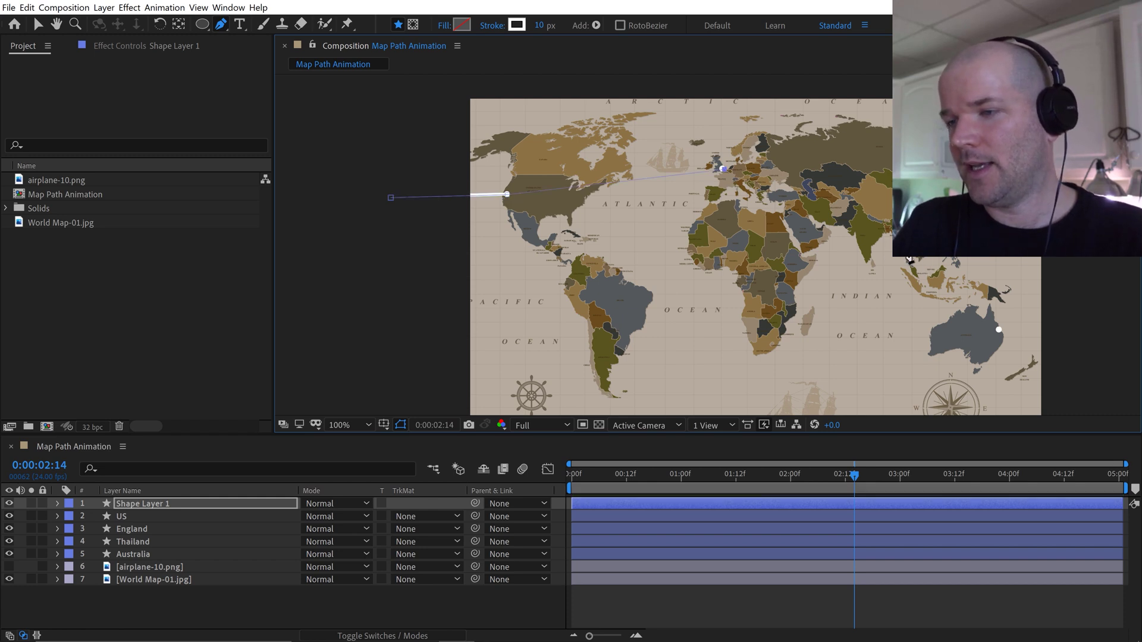
pyautogui.click(911, 252)
pyautogui.press('space')
pyautogui.moveTo(831, 282); pyautogui.dragTo(528, 207)
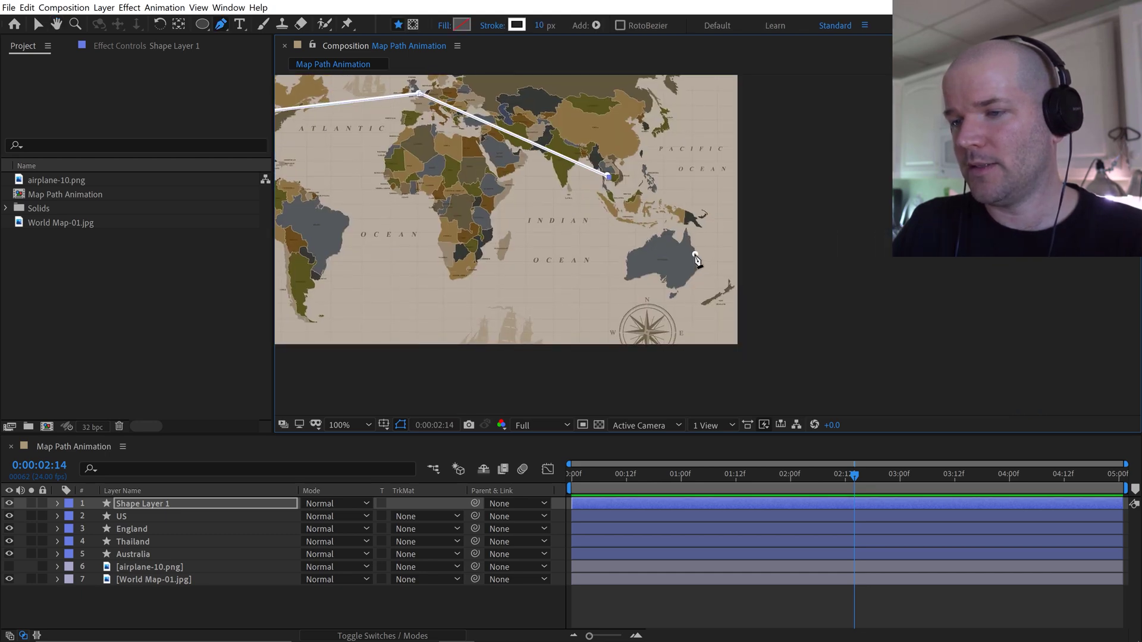
pyautogui.moveTo(695, 255); pyautogui.dragTo(845, 273)
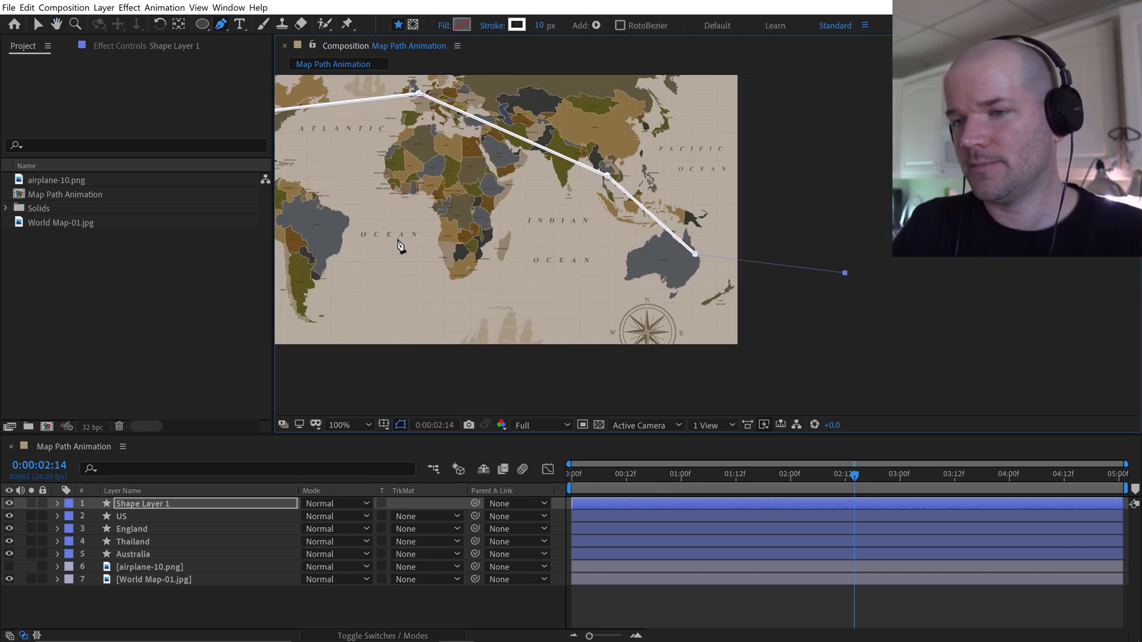
pyautogui.press('space')
pyautogui.moveTo(400, 246); pyautogui.dragTo(665, 288)
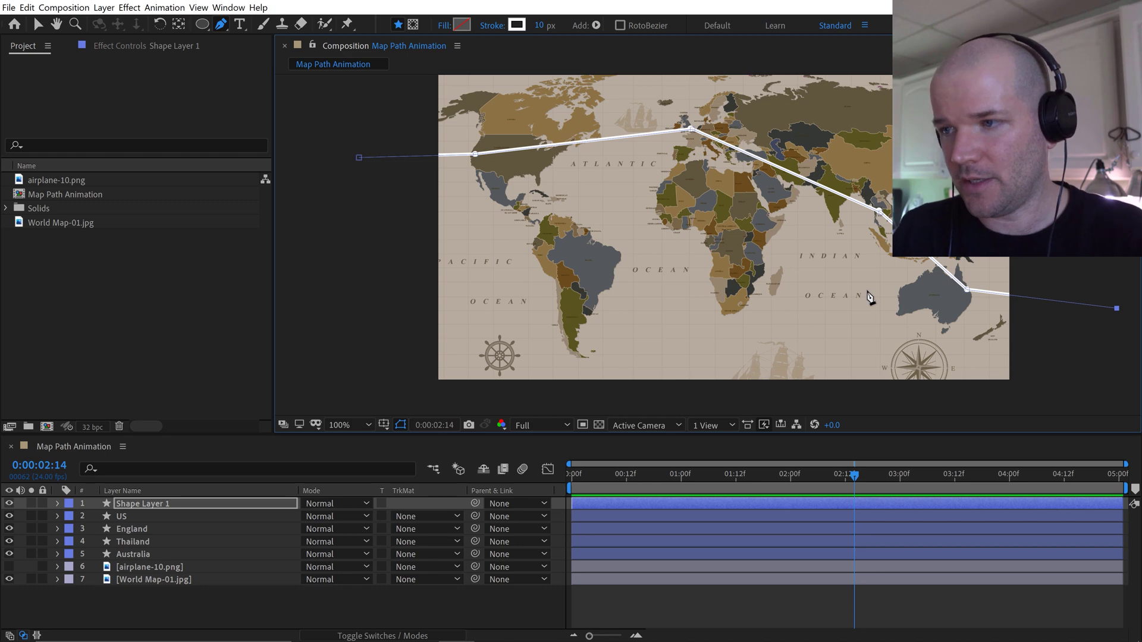
# - Rename Shape Layer 1 to 'Path', give it a Red label, and deselect it
pyautogui.click(165, 506)
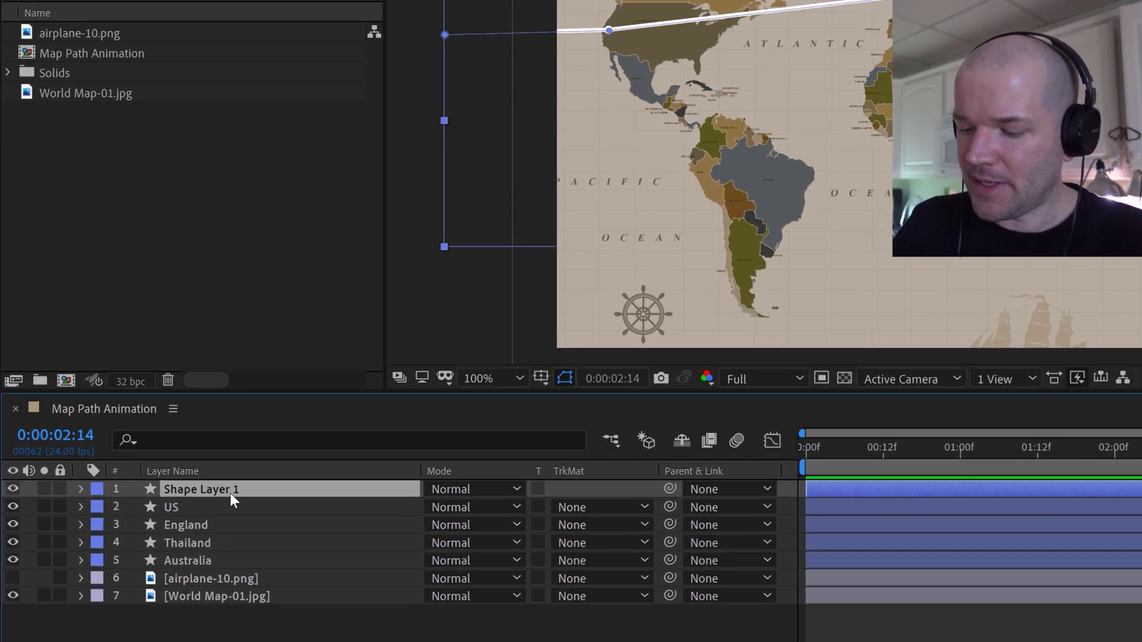
pyautogui.press('Return')
pyautogui.write('Path')
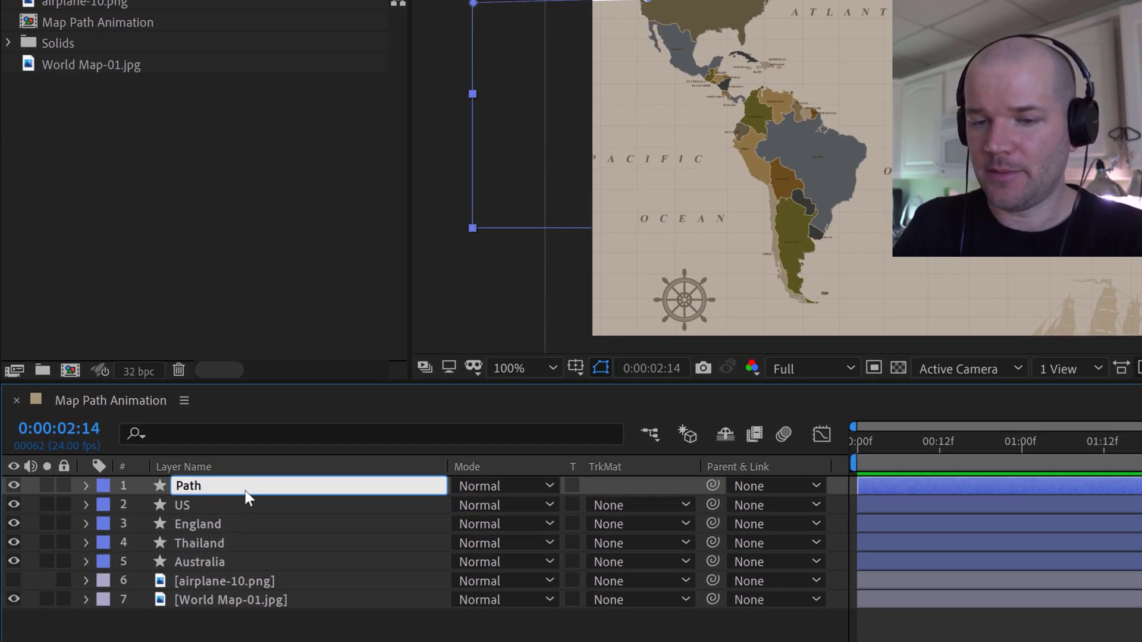
pyautogui.press('Return')
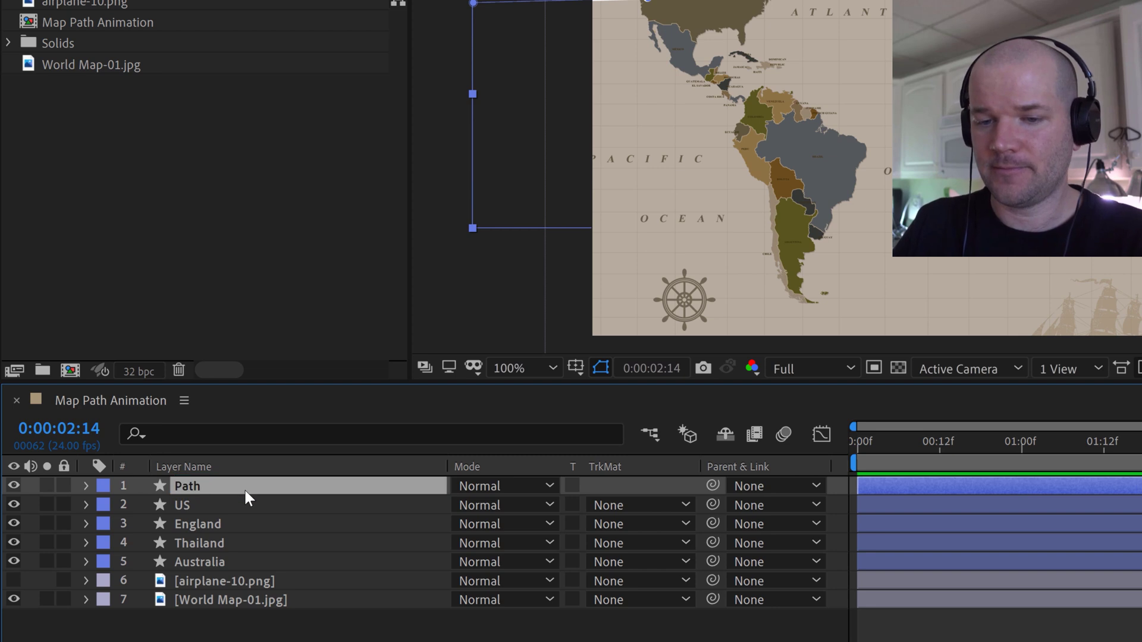
pyautogui.click(103, 486)
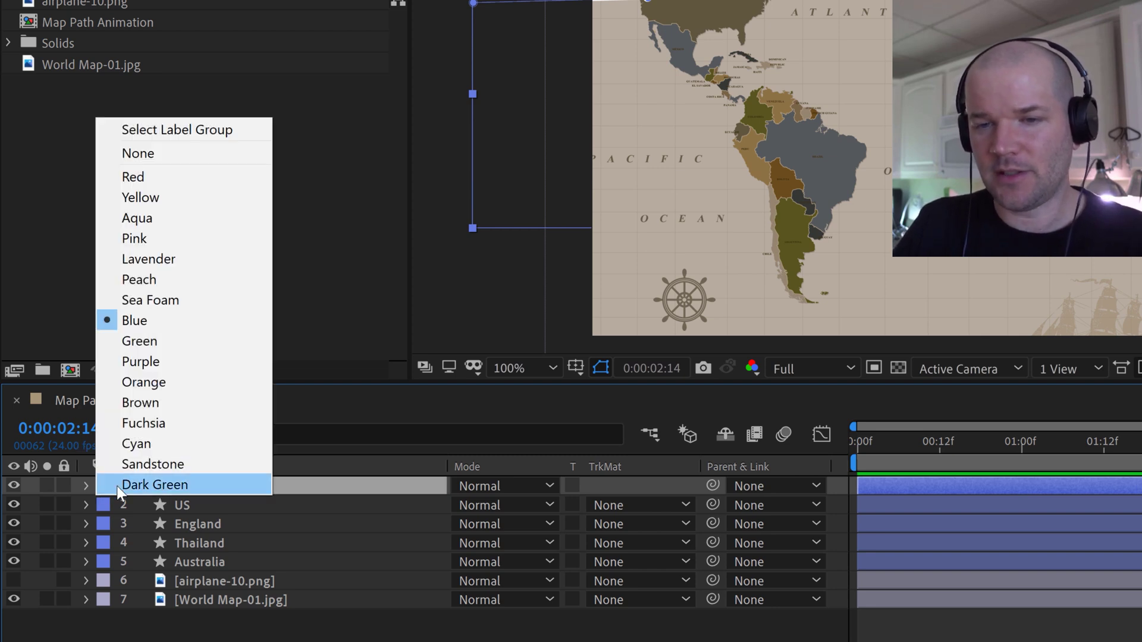
pyautogui.click(181, 184)
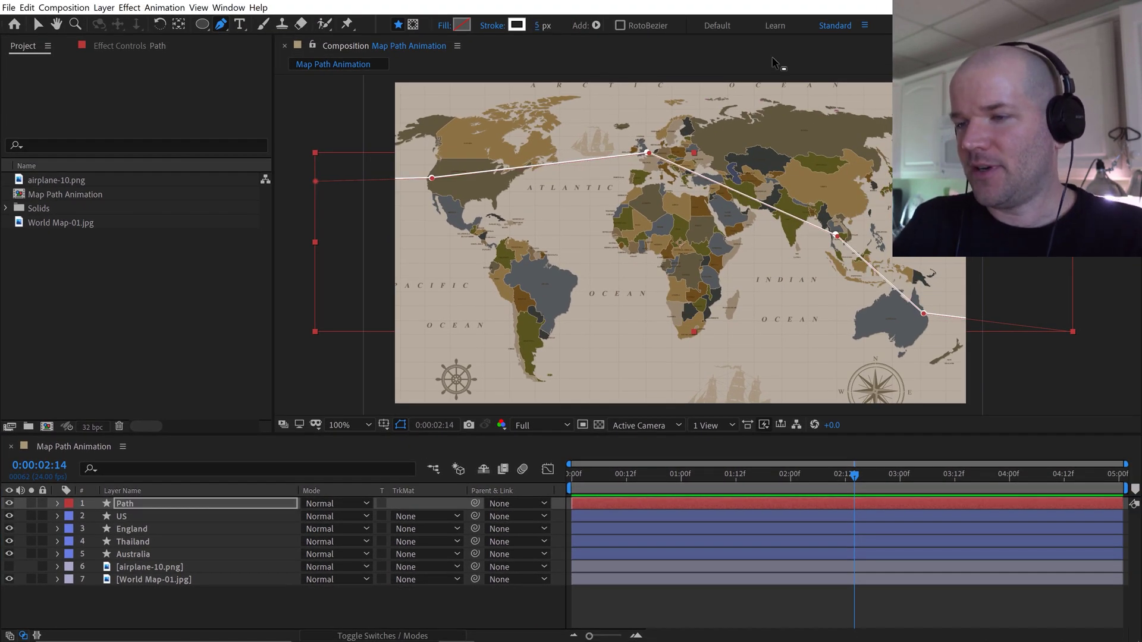
pyautogui.click(622, 598)
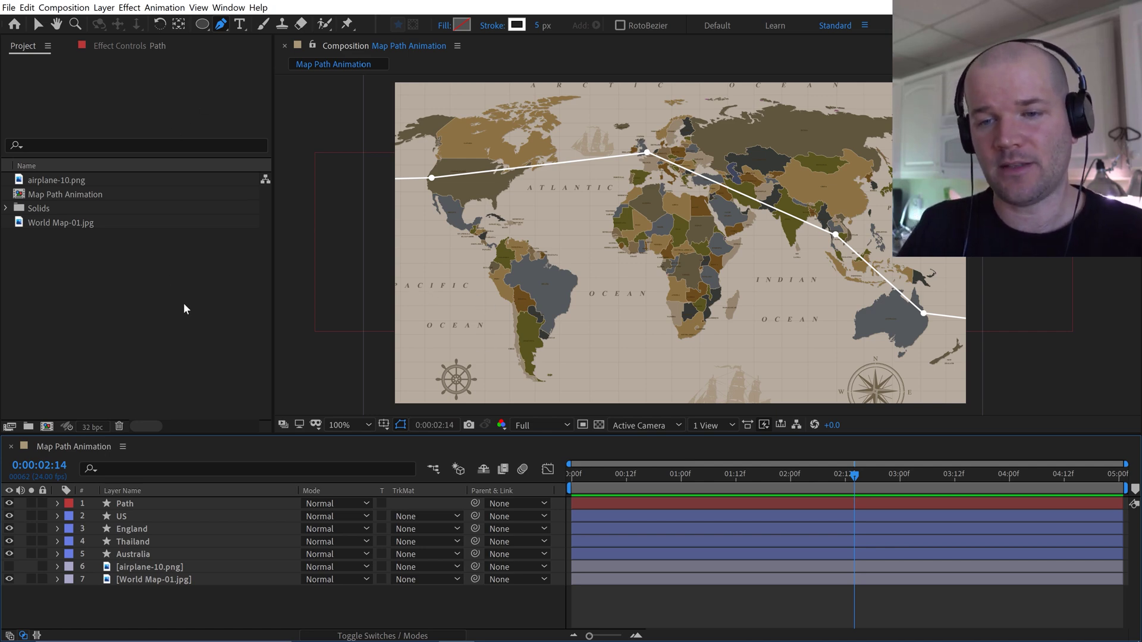
# - Open Create Nulls From Paths.jsx from the Window menu and widen it to show all three buttons
pyautogui.click(226, 8)
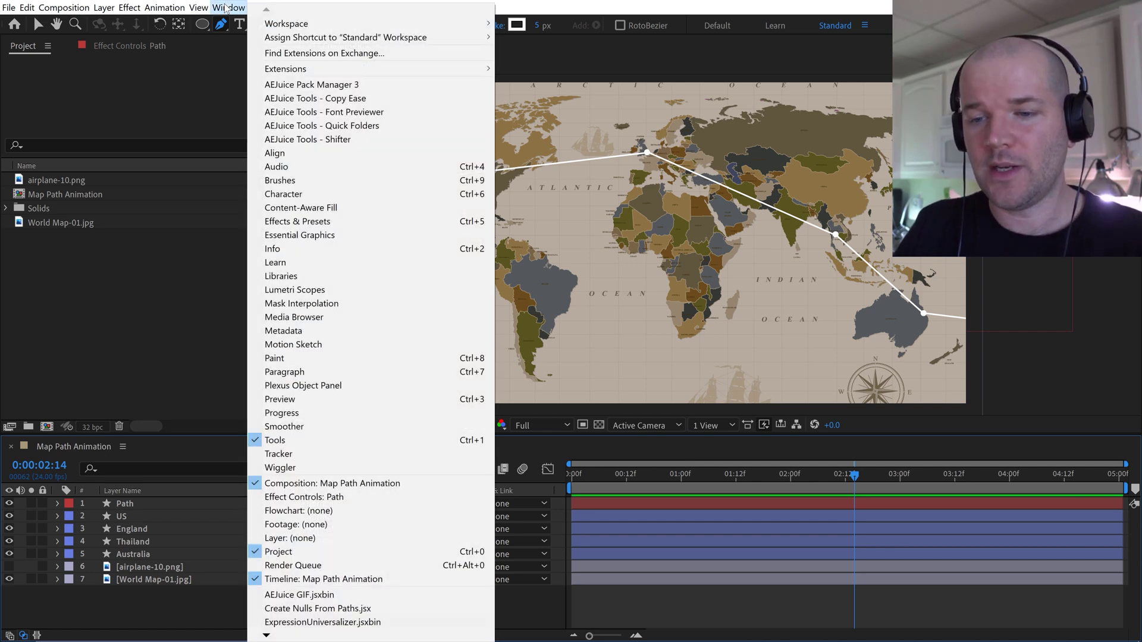
pyautogui.click(332, 609)
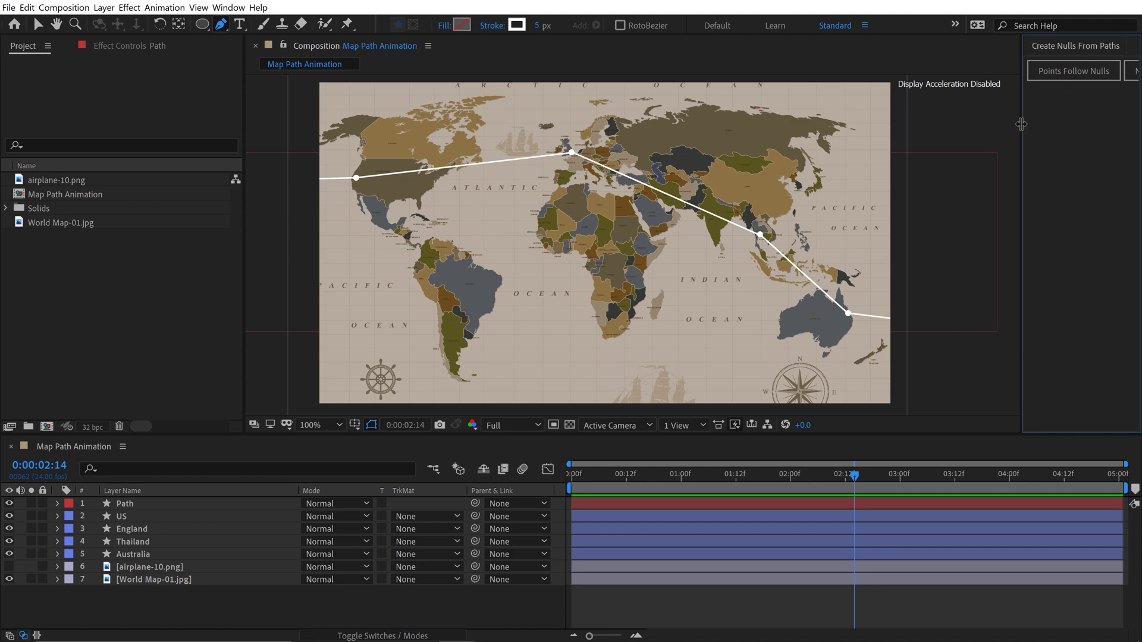
pyautogui.moveTo(1021, 124); pyautogui.dragTo(855, 124)
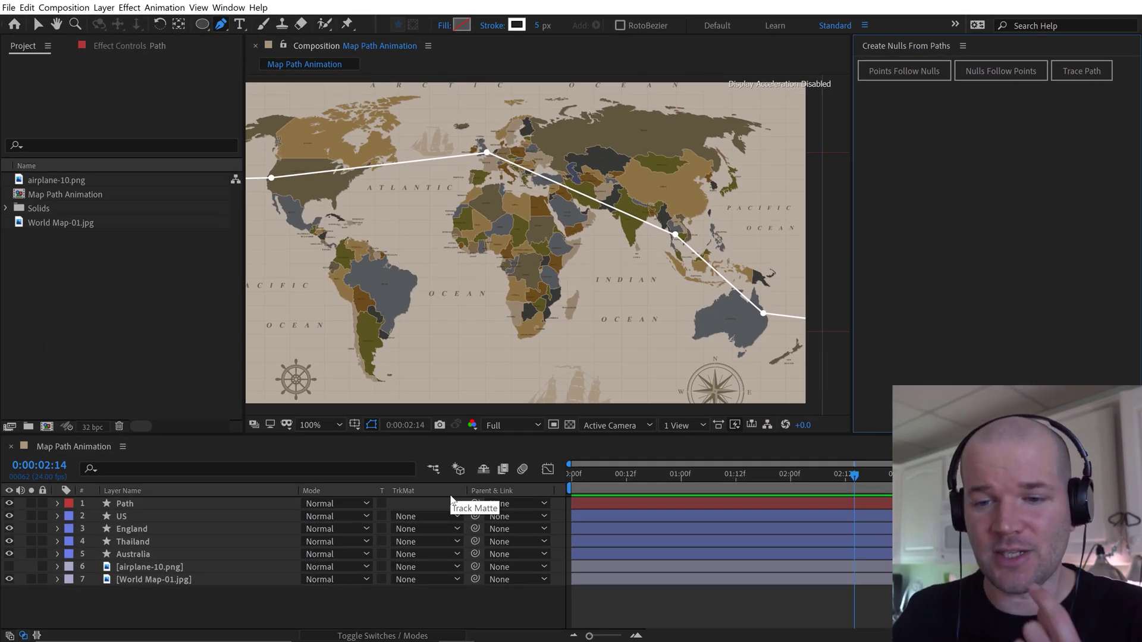
# - Try Points Follow Nulls on the Path layer and dismiss the no-path-selected alert
pyautogui.click(124, 505)
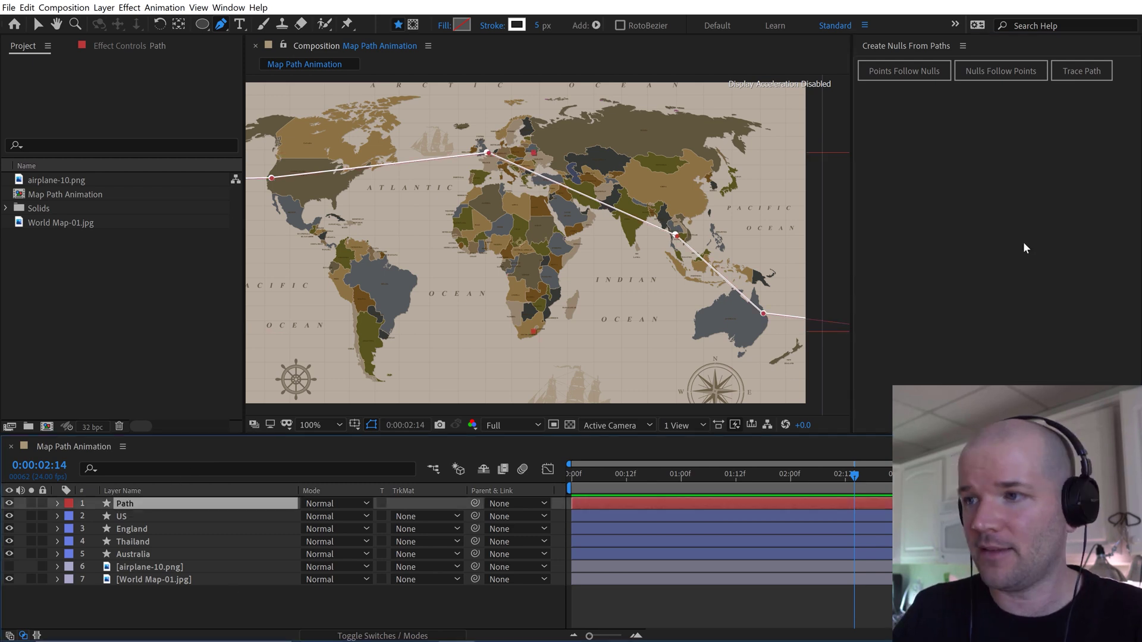
pyautogui.click(888, 73)
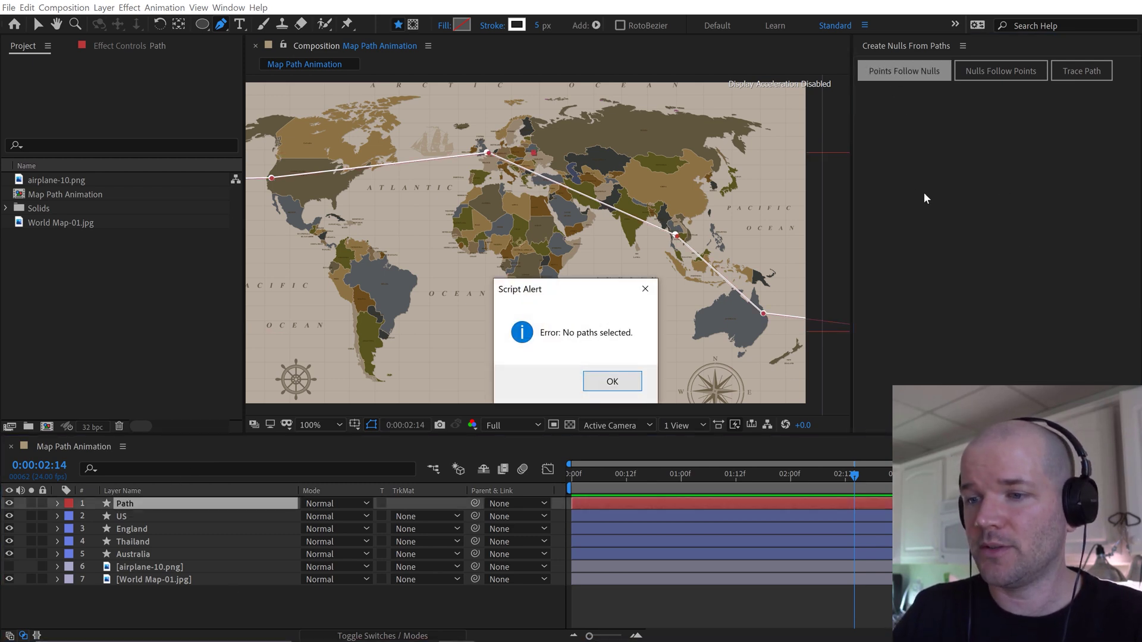
pyautogui.click(610, 382)
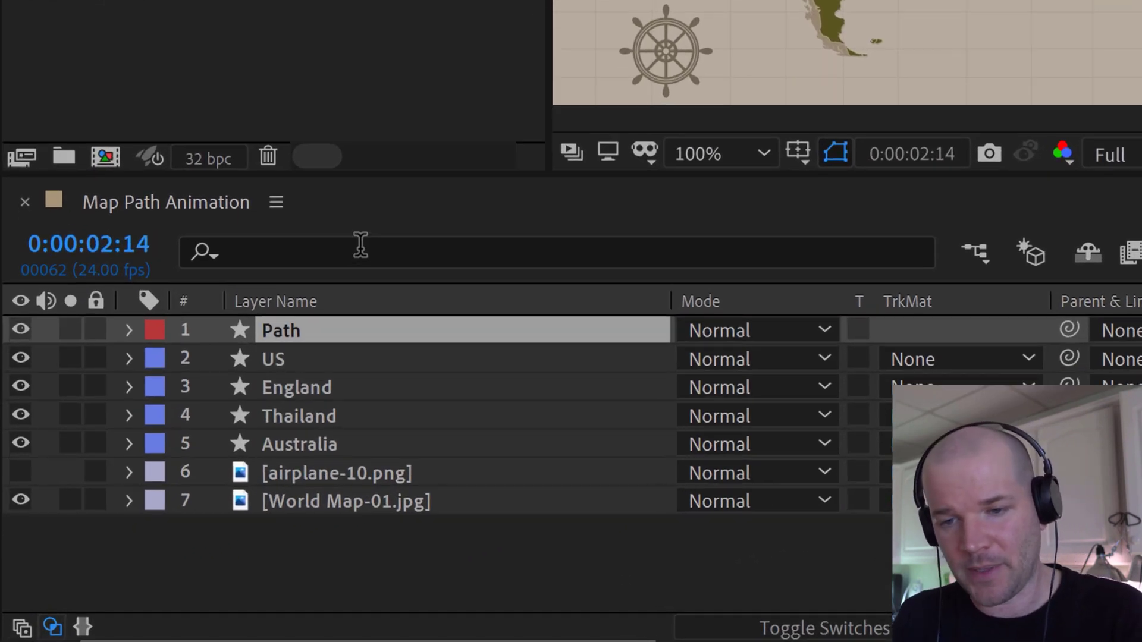
# - Search 'path', select Shape 1's Path property, and apply Points Follow Nulls
pyautogui.click(360, 244)
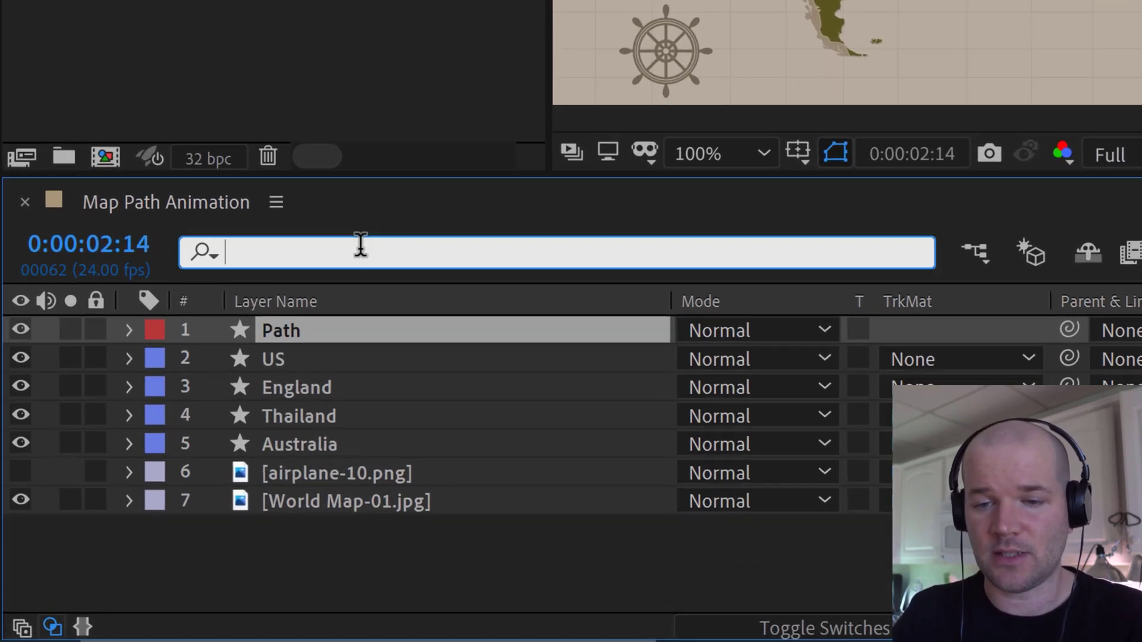
pyautogui.write('path')
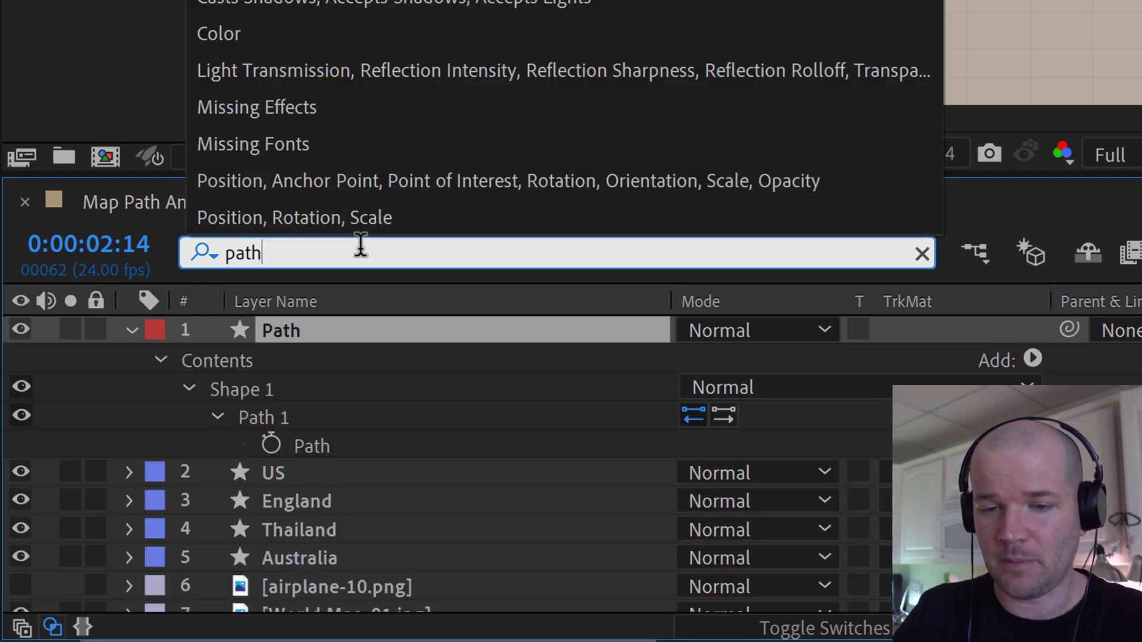
pyautogui.click(314, 437)
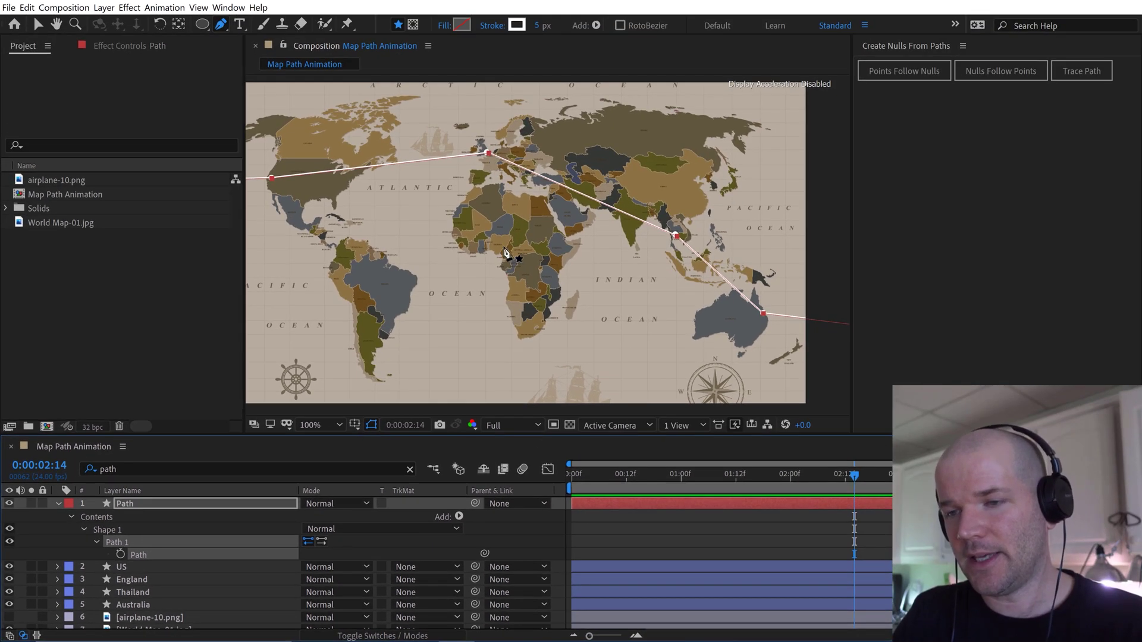
pyautogui.press('h')
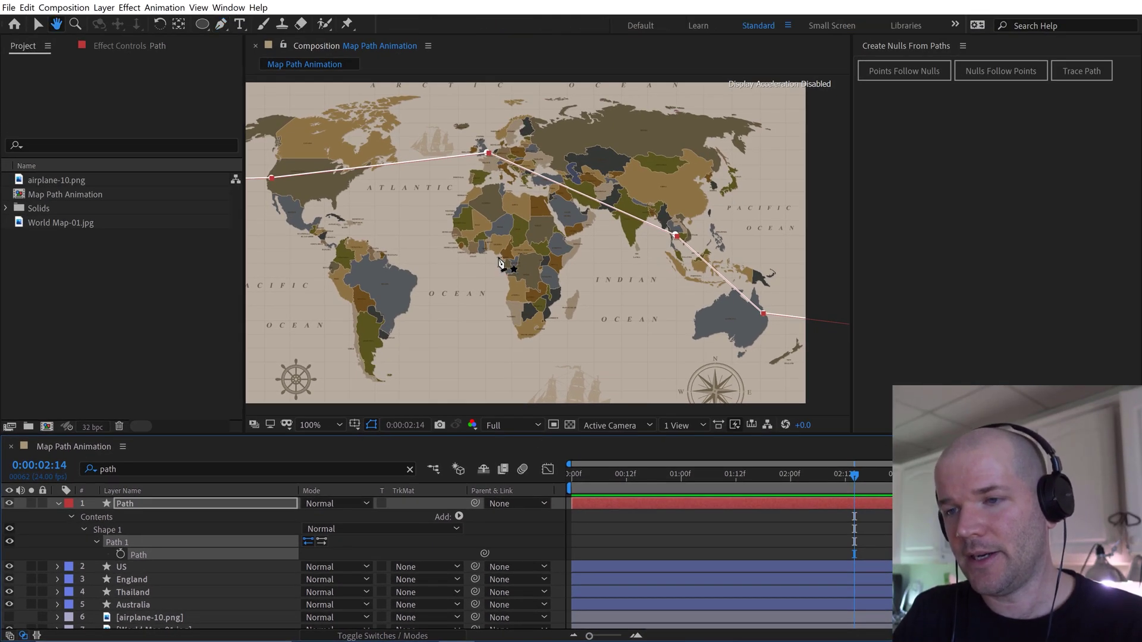
pyautogui.moveTo(505, 253); pyautogui.dragTo(538, 260)
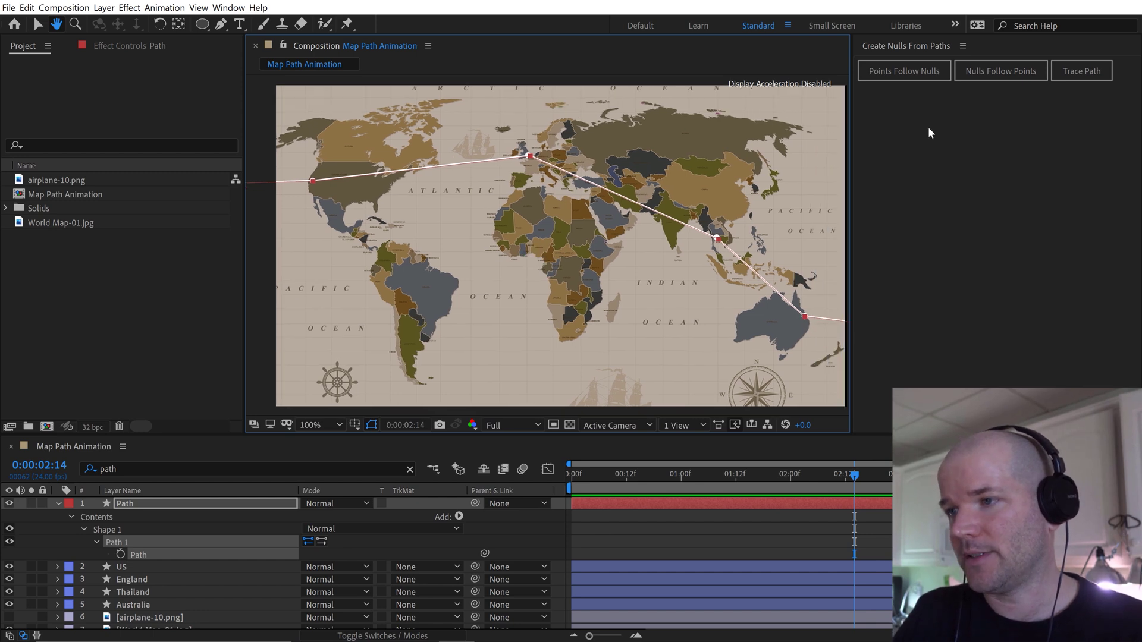
pyautogui.click(919, 72)
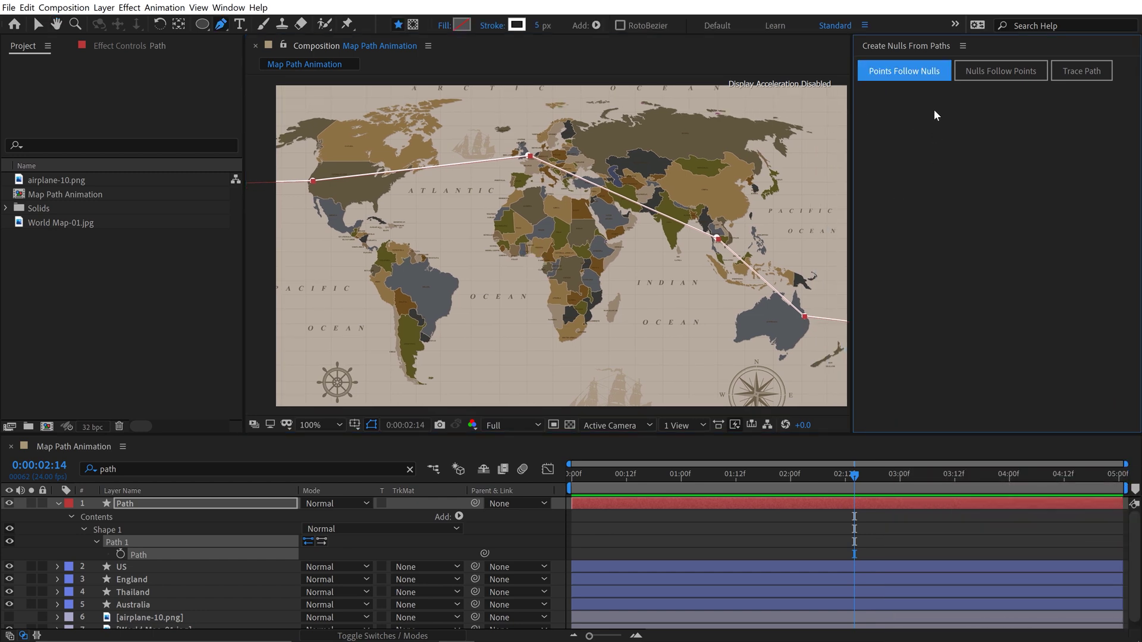
pyautogui.click(902, 73)
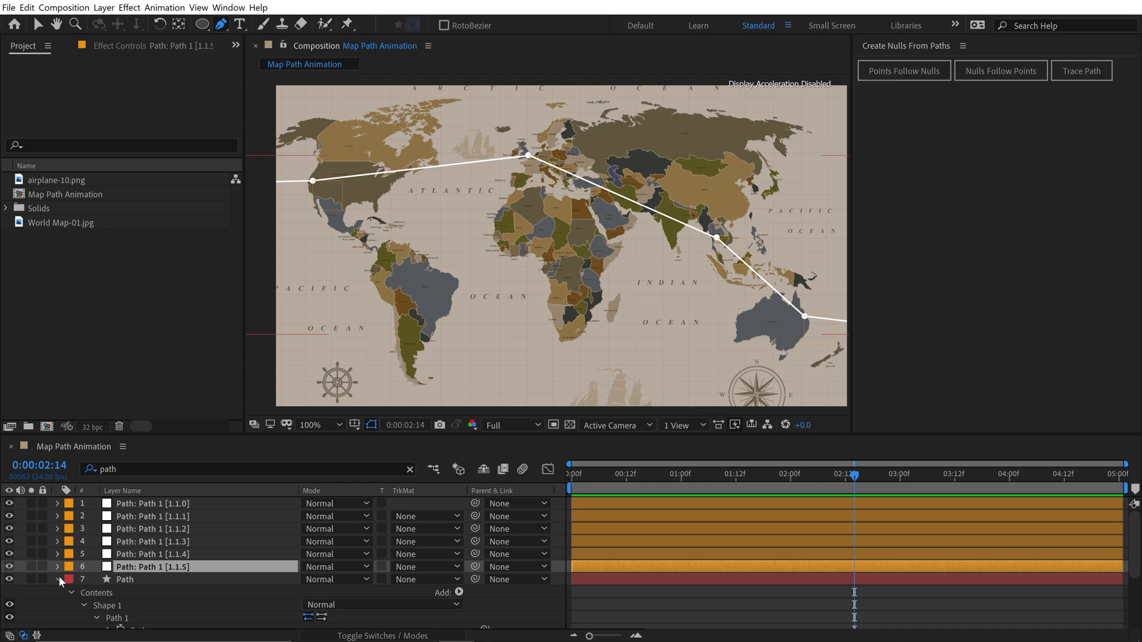
# - Collapse the Path layer and test-move the last null onto the map and back
pyautogui.click(58, 575)
pyautogui.hscroll(5, 485, 362)
pyautogui.scroll(-1, 485, 362)
pyautogui.press('v')
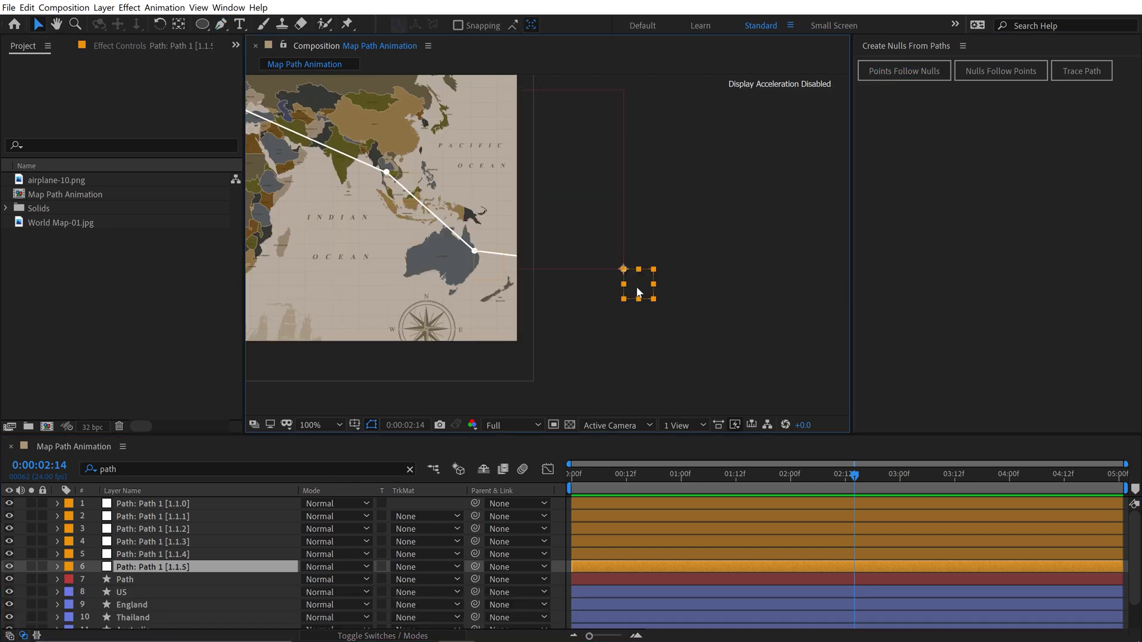
pyautogui.moveTo(637, 287); pyautogui.dragTo(325, 290)
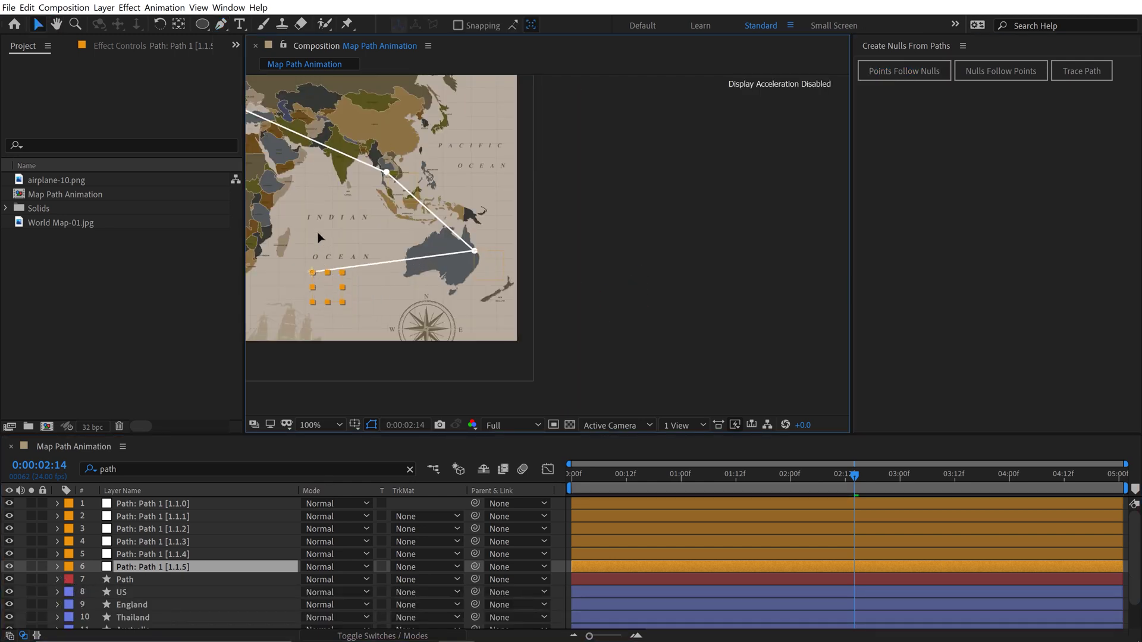
pyautogui.moveTo(320, 238); pyautogui.dragTo(655, 321)
# - Rename the last three nulls 'far right', 'Australia' and 'Thailand'
pyautogui.press('Return')
pyautogui.write('far right')
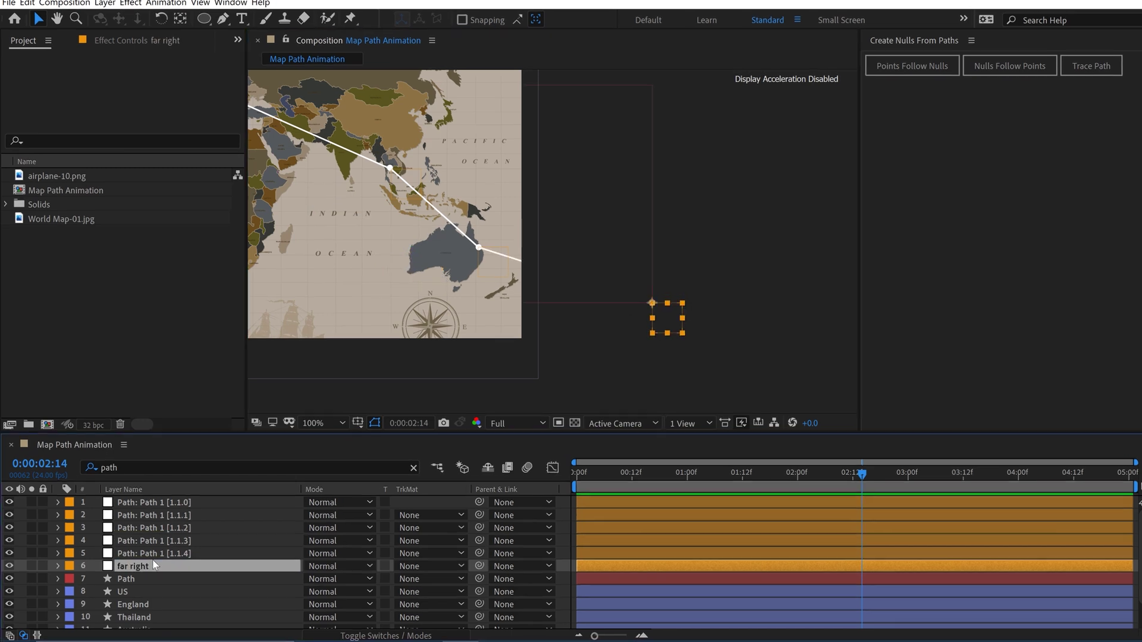
pyautogui.click(166, 553)
pyautogui.press('Return')
pyautogui.write('Australia')
pyautogui.press('Return')
pyautogui.click(157, 543)
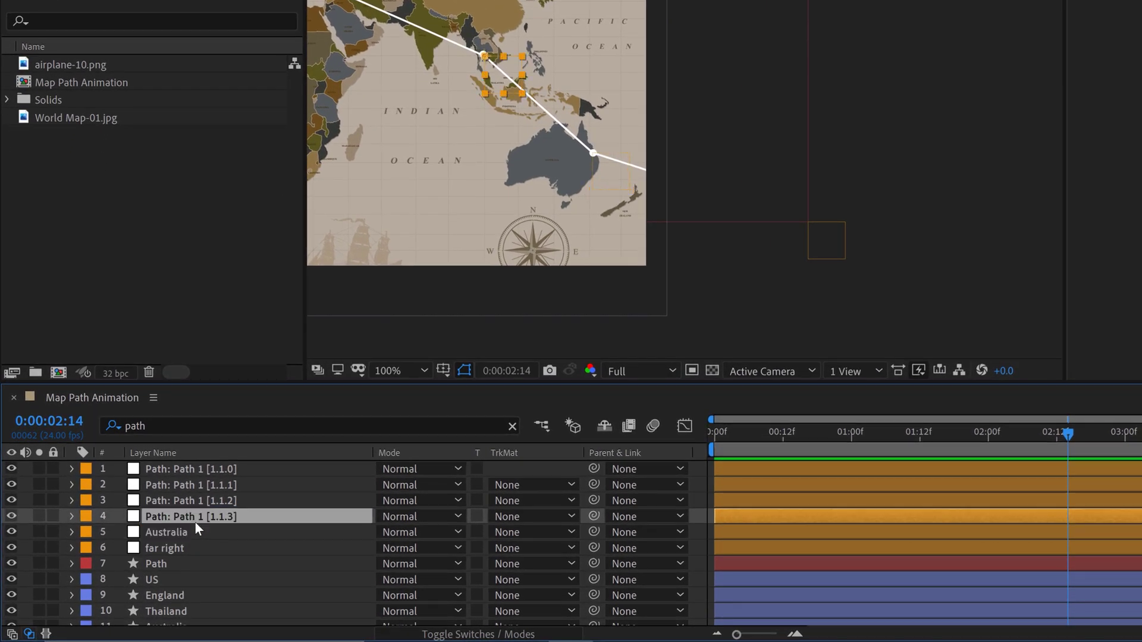
pyautogui.press('Return')
pyautogui.write('Thailand')
pyautogui.press('Return')
# - Rename the remaining nulls 'Engalnd', 'US' and 'Far Left'
pyautogui.click(210, 499)
pyautogui.press('Return')
pyautogui.write('Engal')
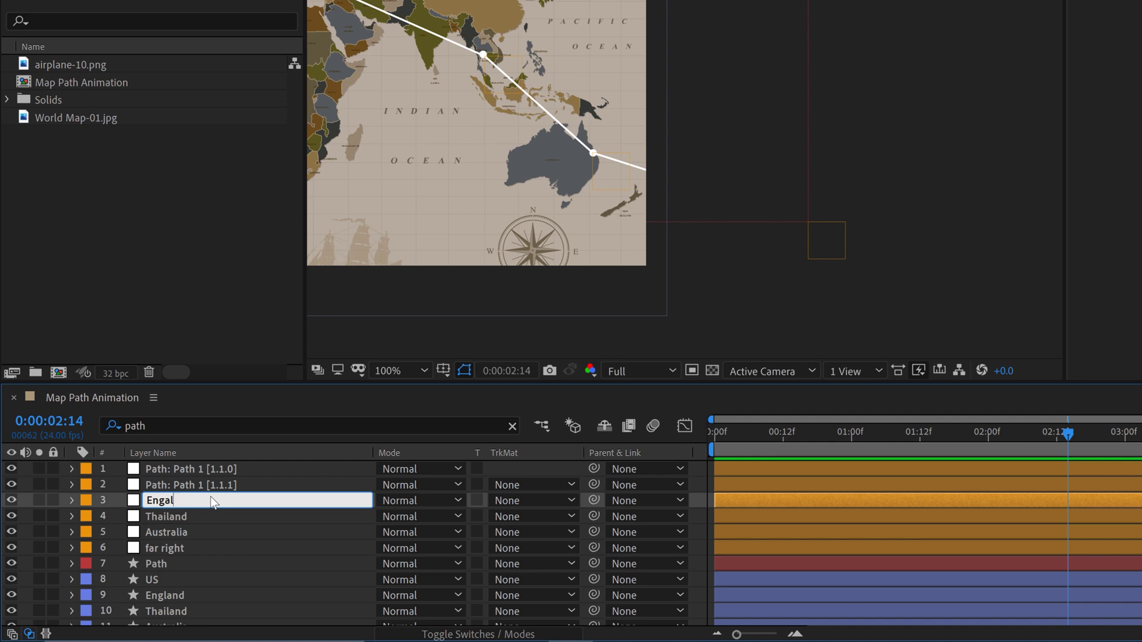
pyautogui.write('nd')
pyautogui.press('Return')
pyautogui.click(309, 484)
pyautogui.press('Return')
pyautogui.write('US')
pyautogui.press('Return')
pyautogui.click(213, 469)
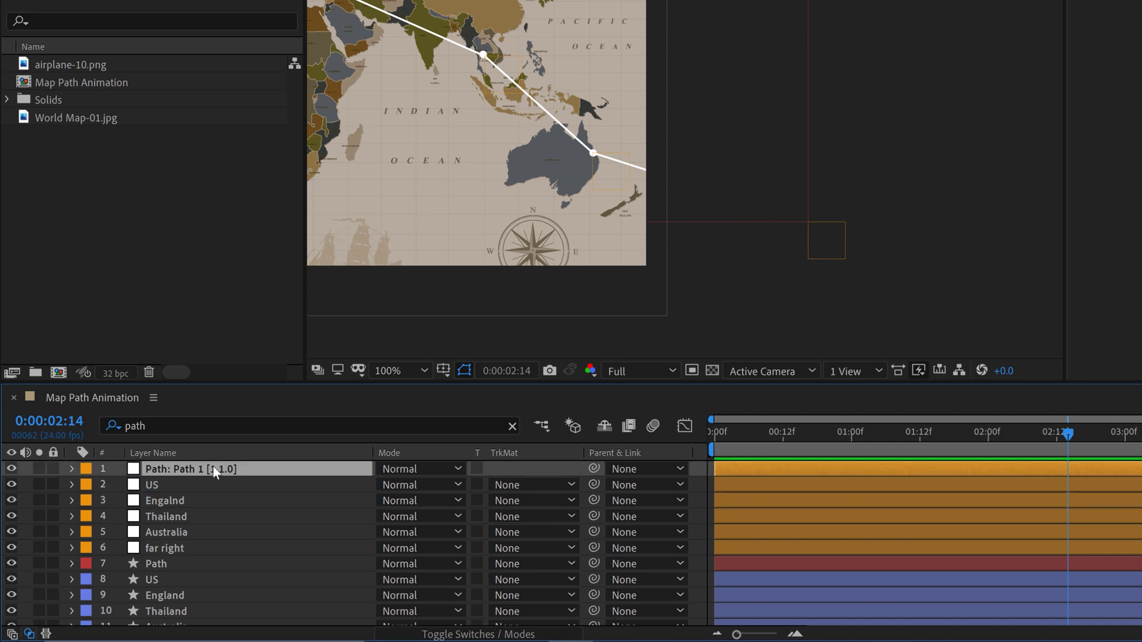
pyautogui.press('Return')
pyautogui.write('Far Left')
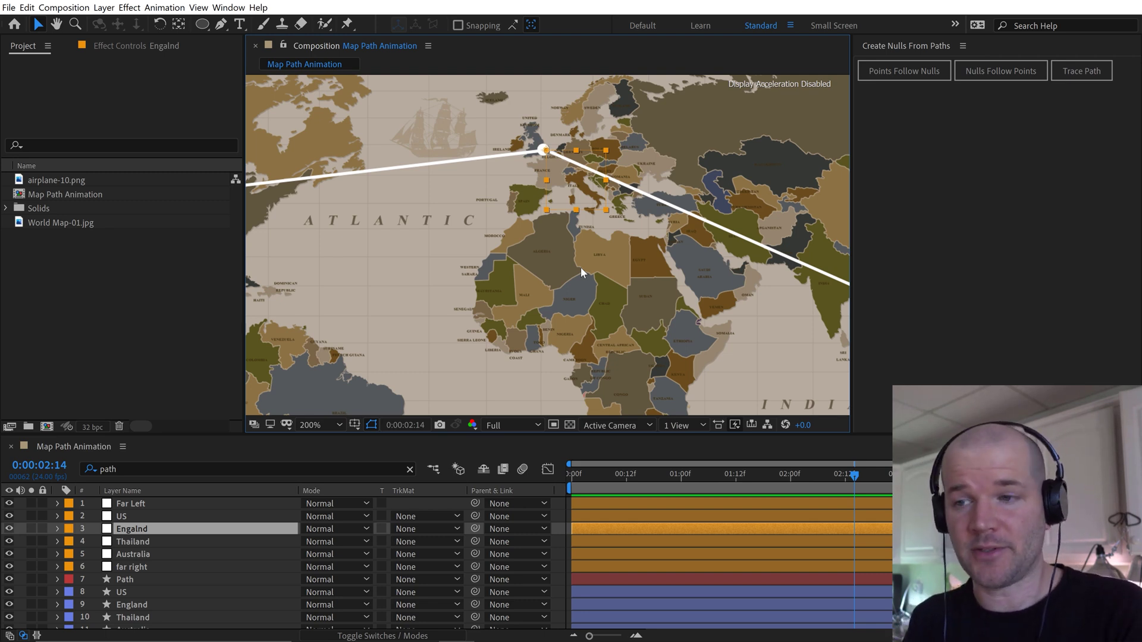
# - Select the US marker shape layer and nudge its dot off the path point
pyautogui.click(199, 516)
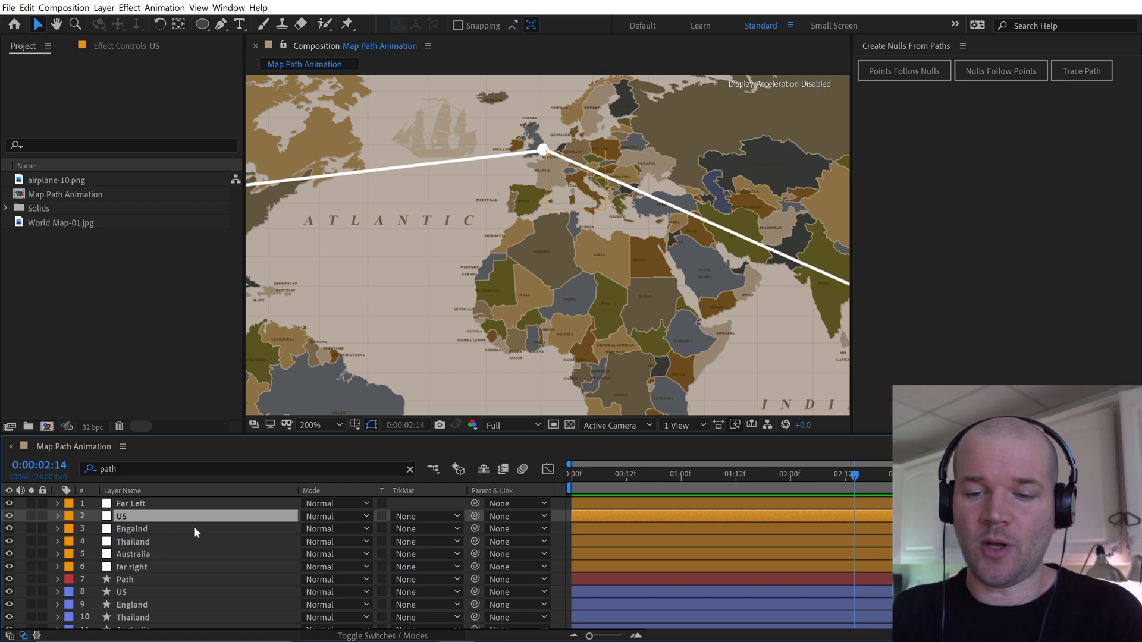
pyautogui.click(125, 592)
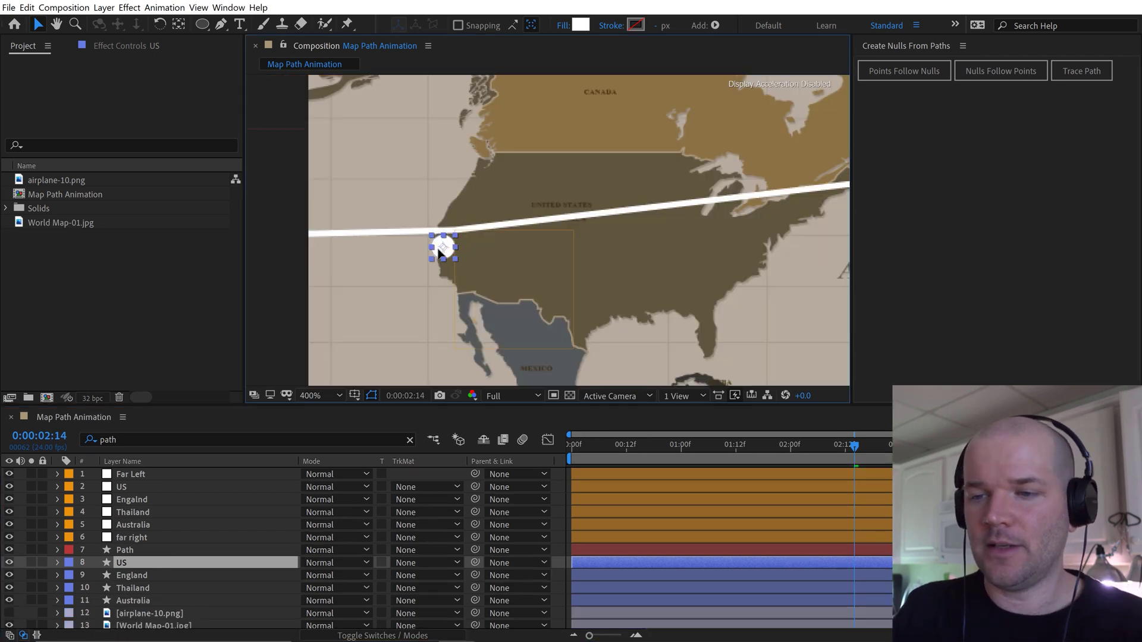
pyautogui.moveTo(438, 247); pyautogui.dragTo(414, 170)
pyautogui.press('Return')
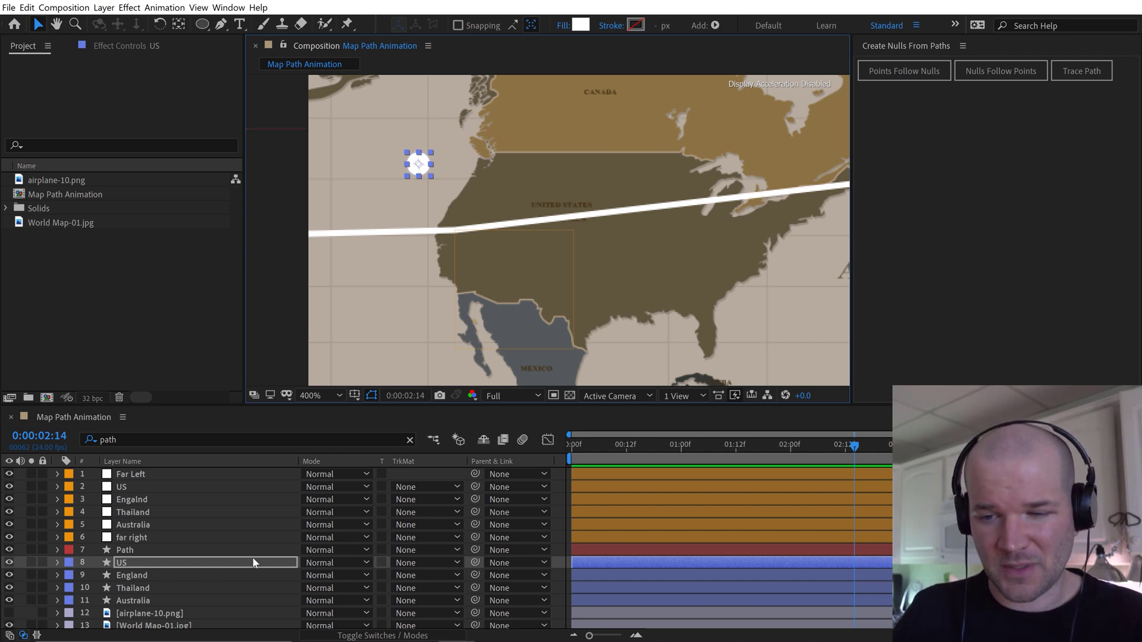
pyautogui.press('h')
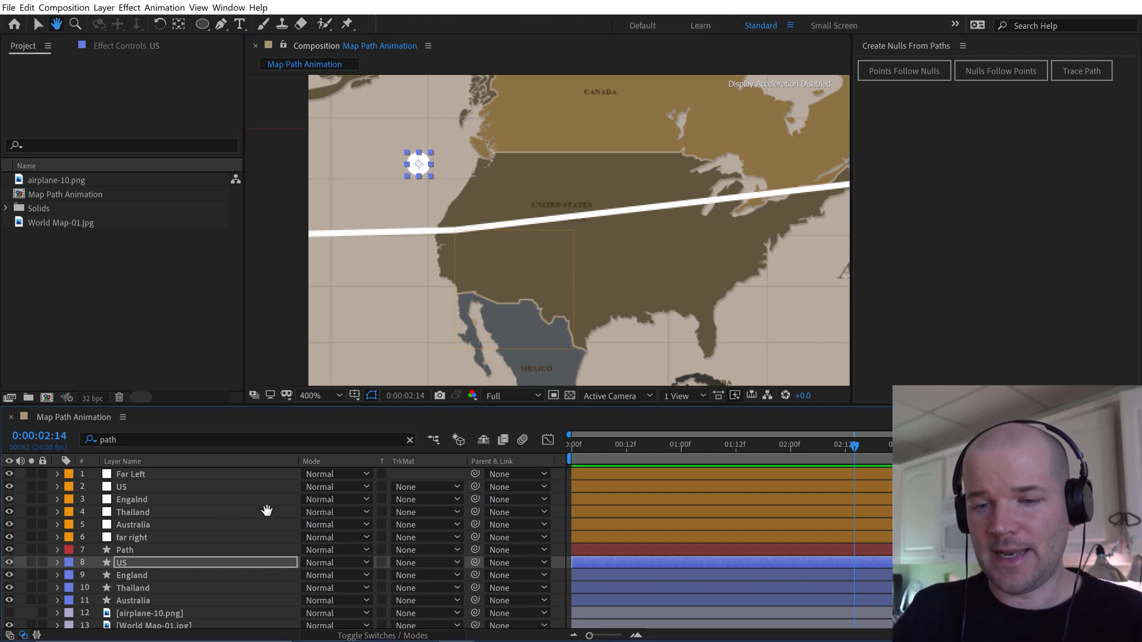
pyautogui.press('v')
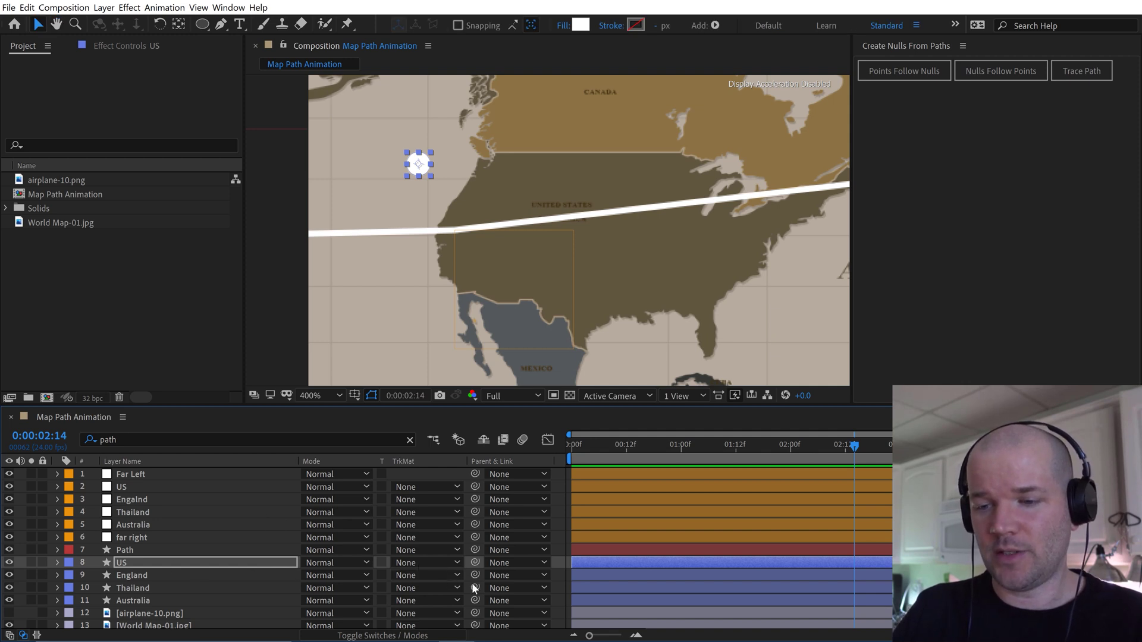
# - Parent the US dot to the US null, then move the null to confirm it follows
pyautogui.moveTo(475, 562); pyautogui.dragTo(132, 486)
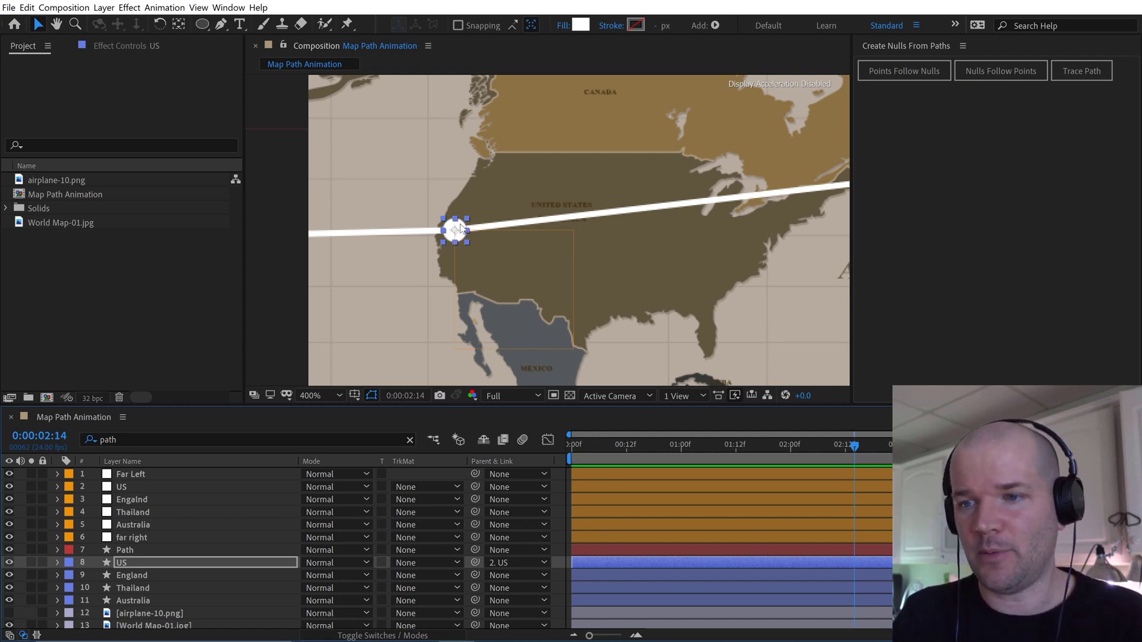
pyautogui.click(538, 275)
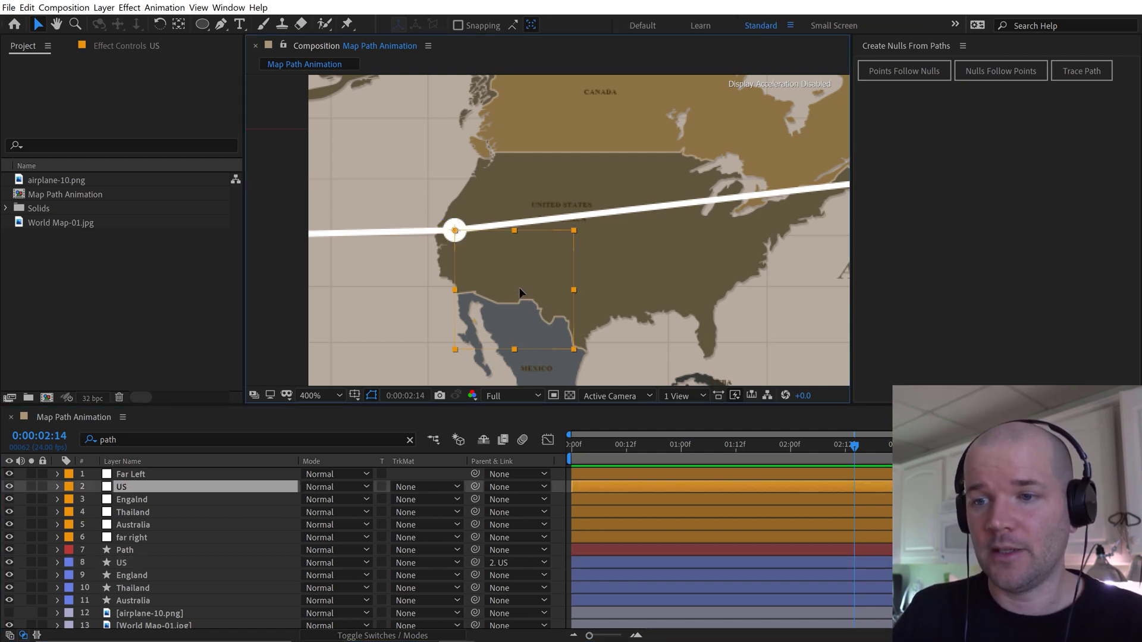
pyautogui.moveTo(520, 293); pyautogui.dragTo(407, 279)
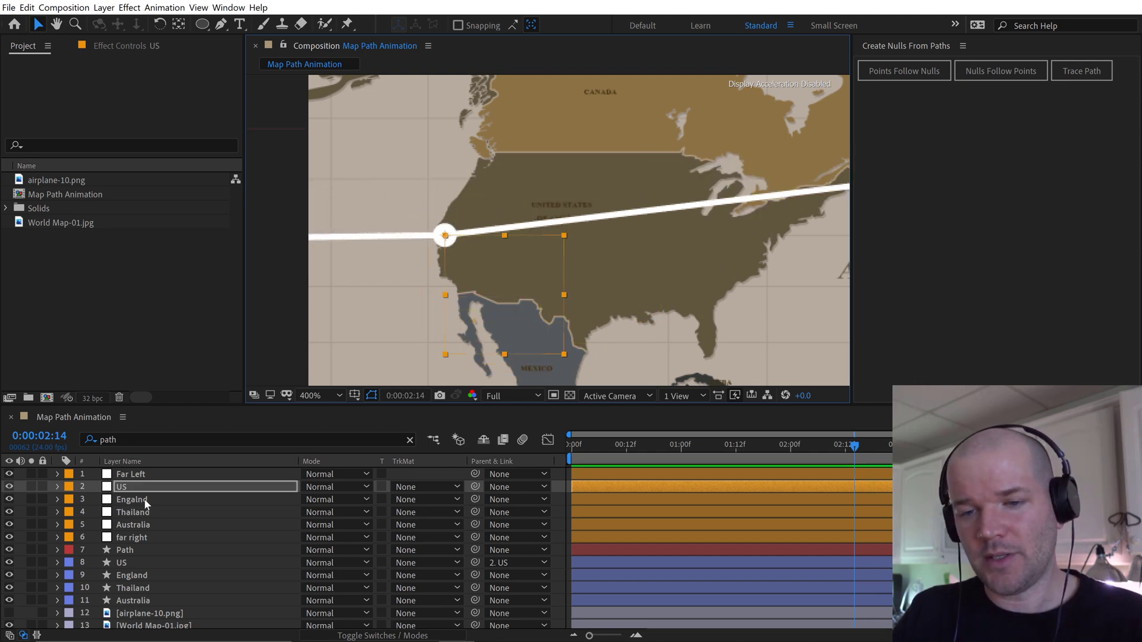
# - Parent the England dot to the Engalnd null, undoing an accidental scale of the null
pyautogui.click(261, 575)
pyautogui.moveTo(475, 575); pyautogui.dragTo(178, 499)
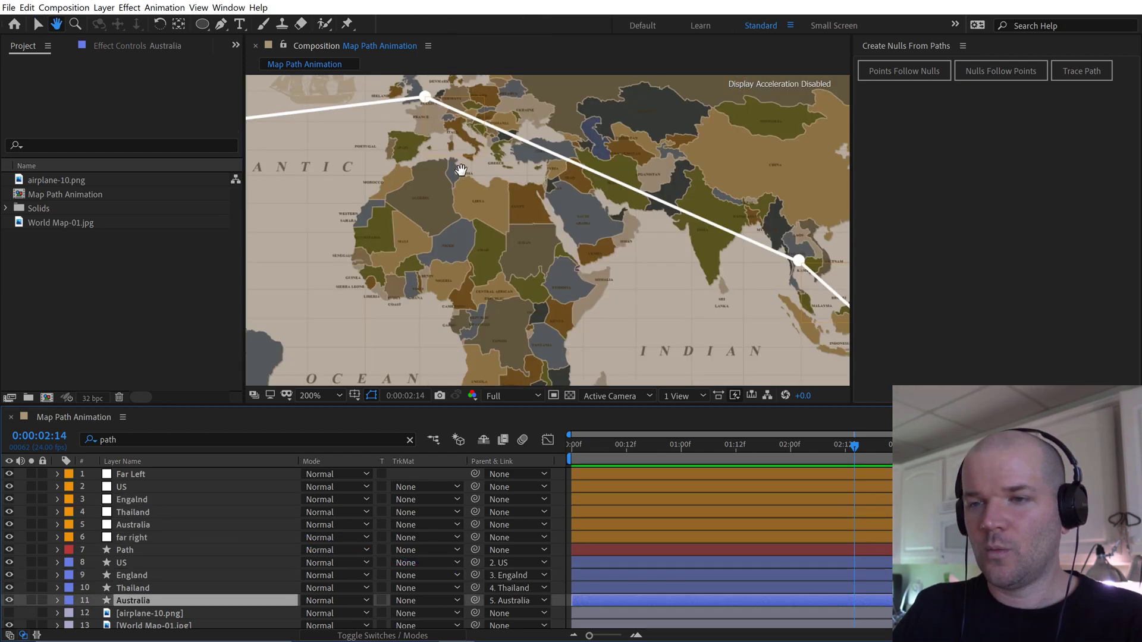
pyautogui.scroll(2, 461, 171)
pyautogui.click(563, 228)
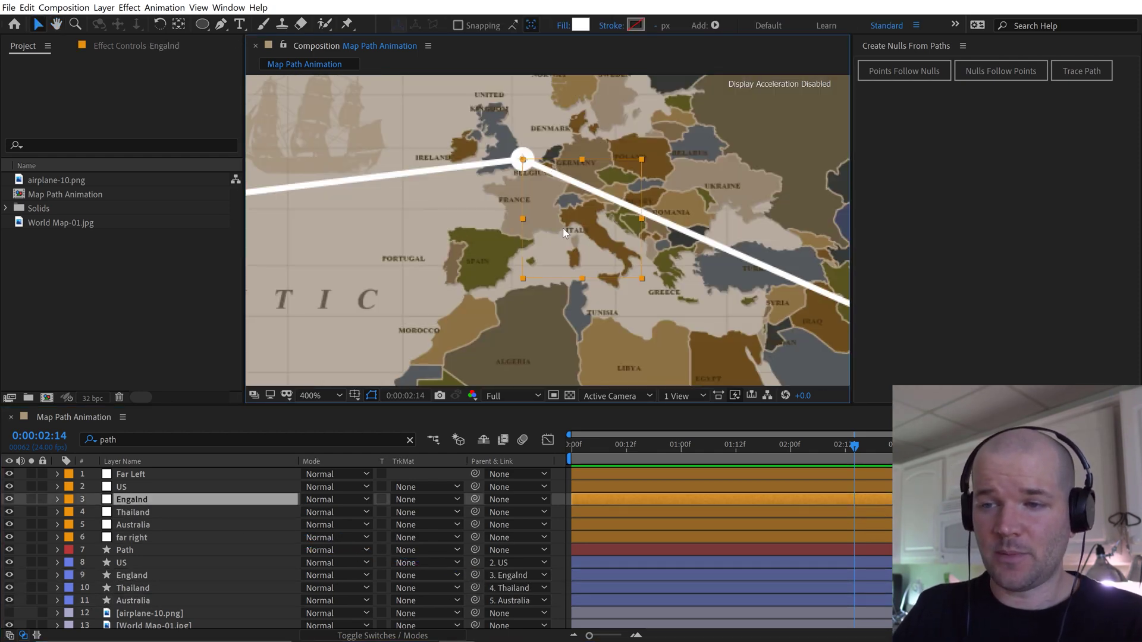
pyautogui.scroll(-2, 616, 256)
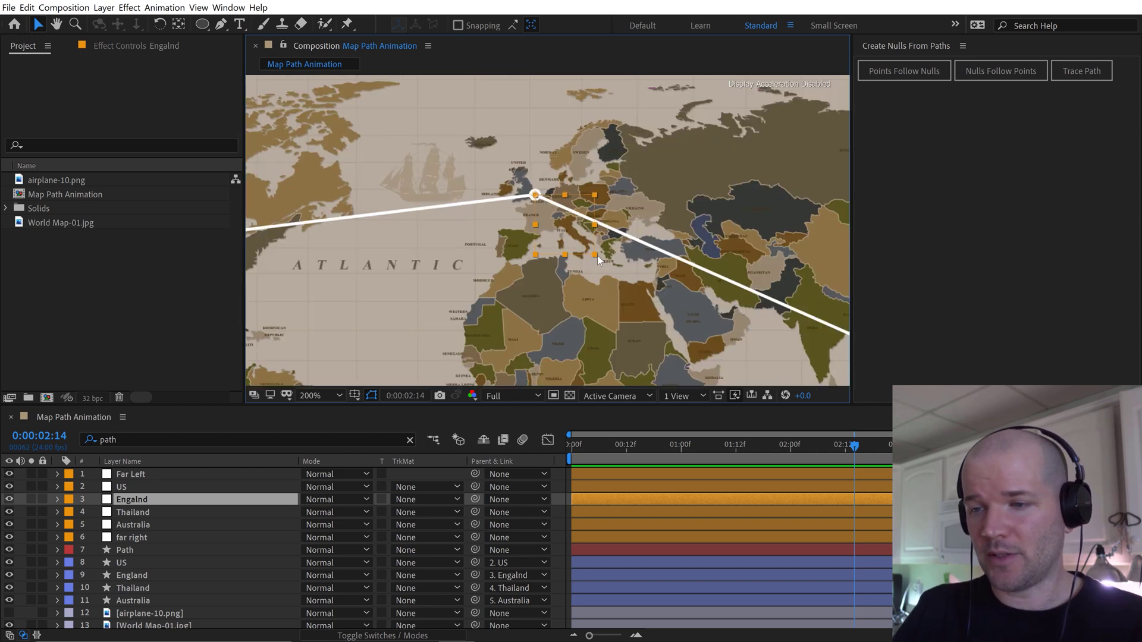
pyautogui.moveTo(597, 255); pyautogui.dragTo(813, 411)
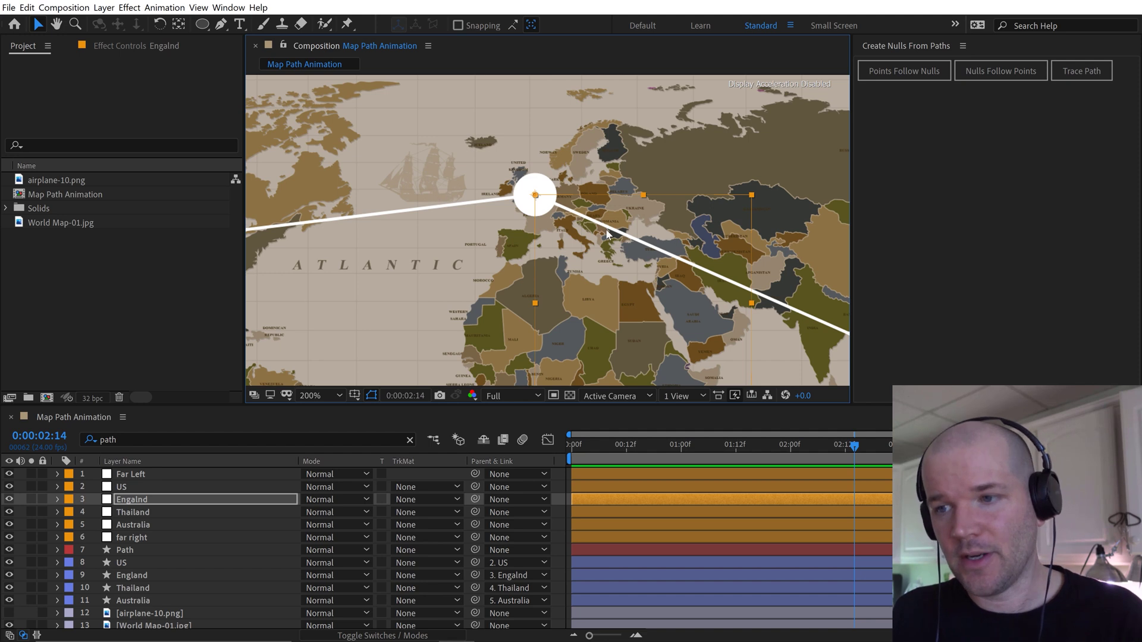
pyautogui.hotkey('ctrl', 'z')
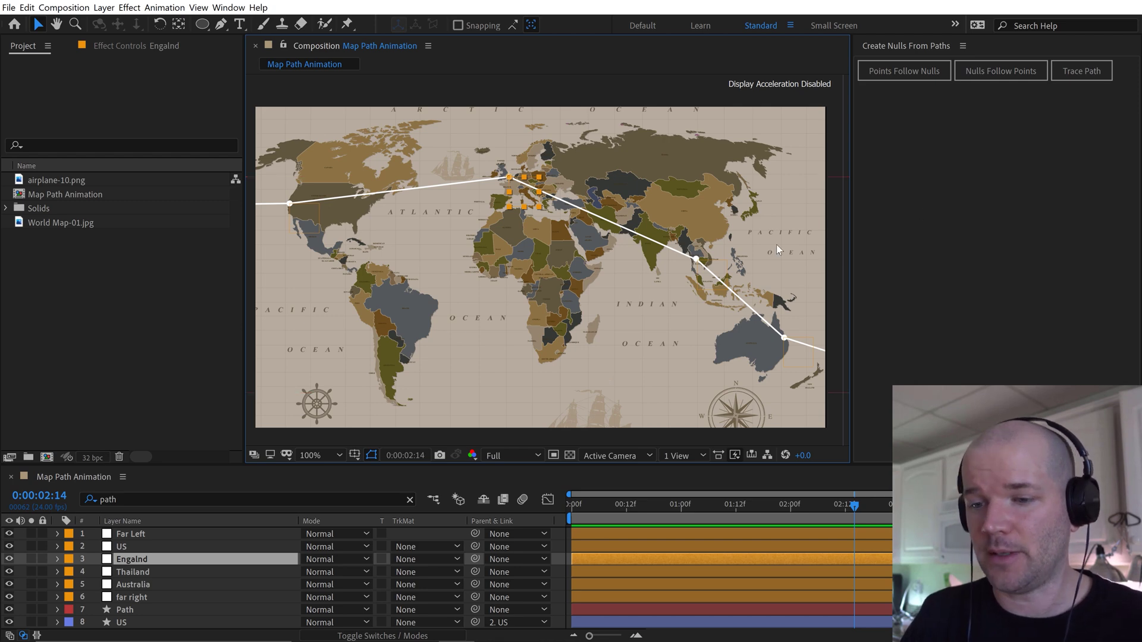
# - Run Trace Path on the Path layer's path to create 'Trace Path: Path 1 [1.1]' and preview it
pyautogui.scroll(-2, 187, 566)
pyautogui.click(134, 546)
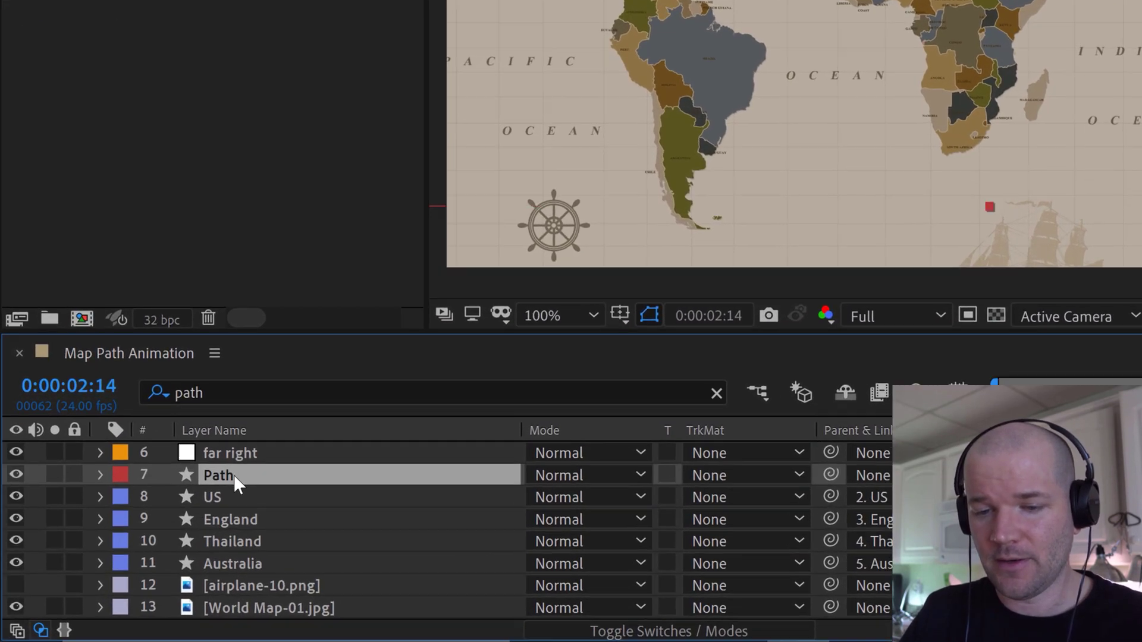
pyautogui.click(304, 387)
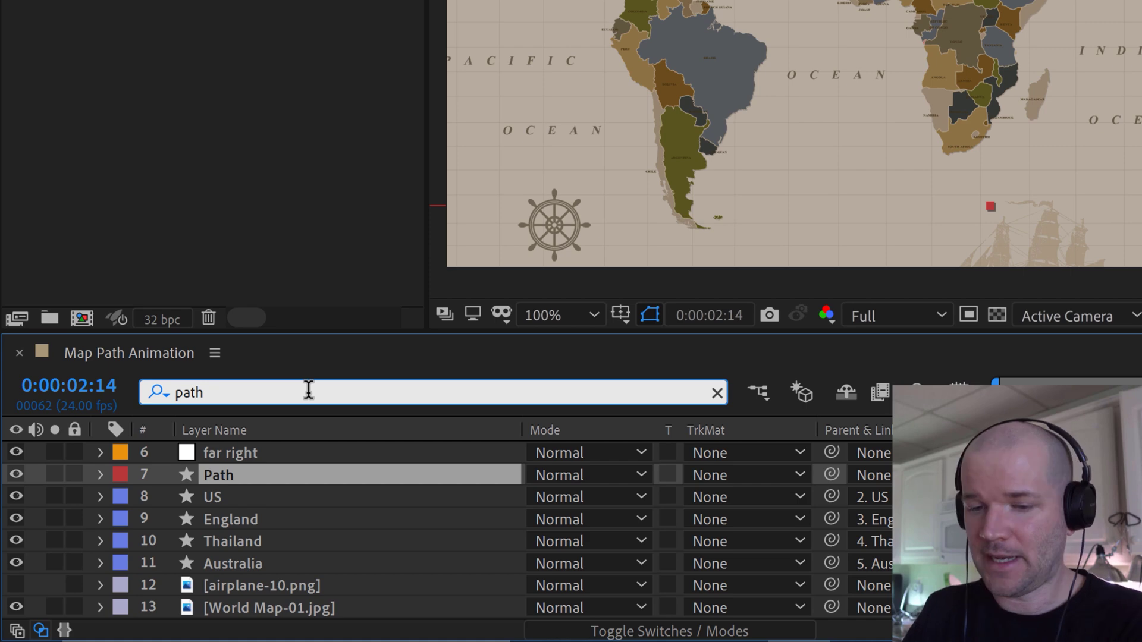
pyautogui.press('Return')
pyautogui.click(248, 566)
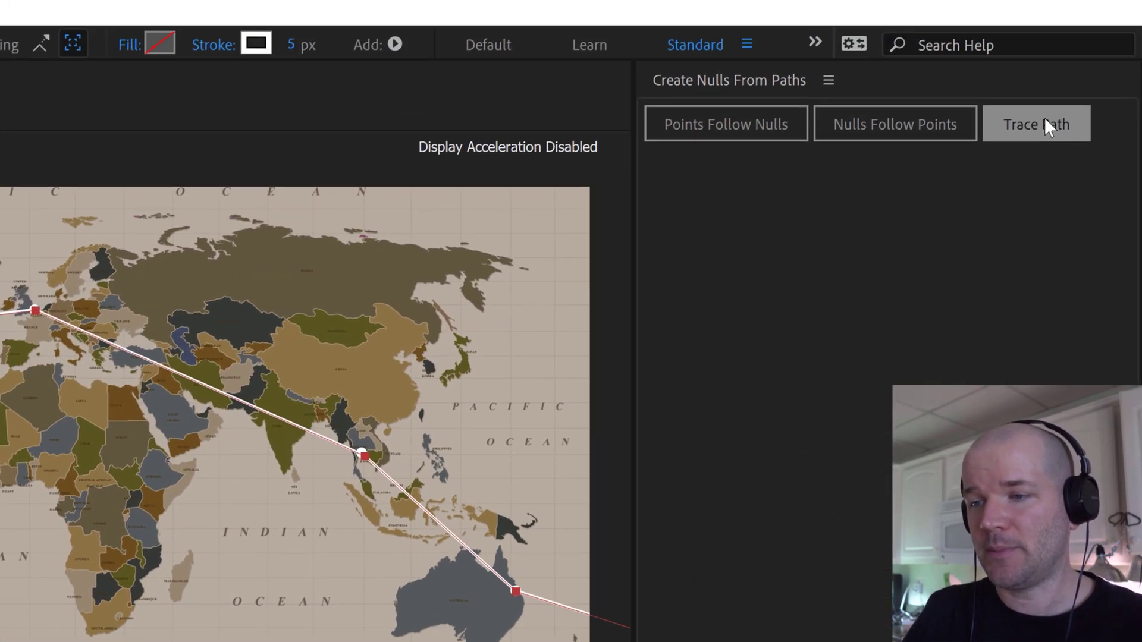
pyautogui.click(1044, 117)
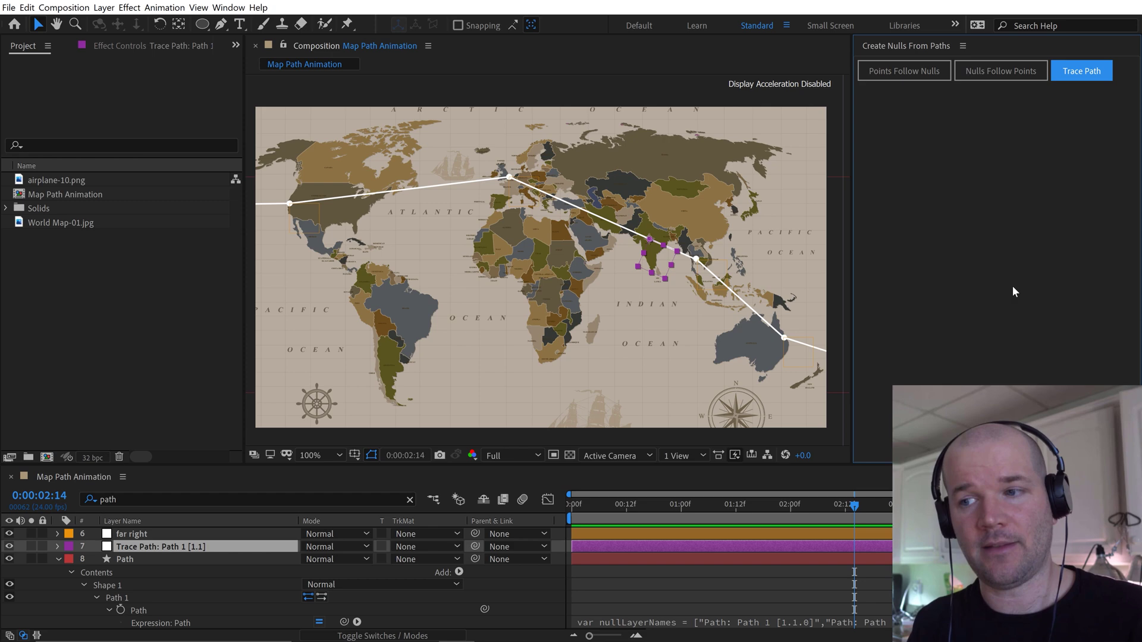
pyautogui.press('space')
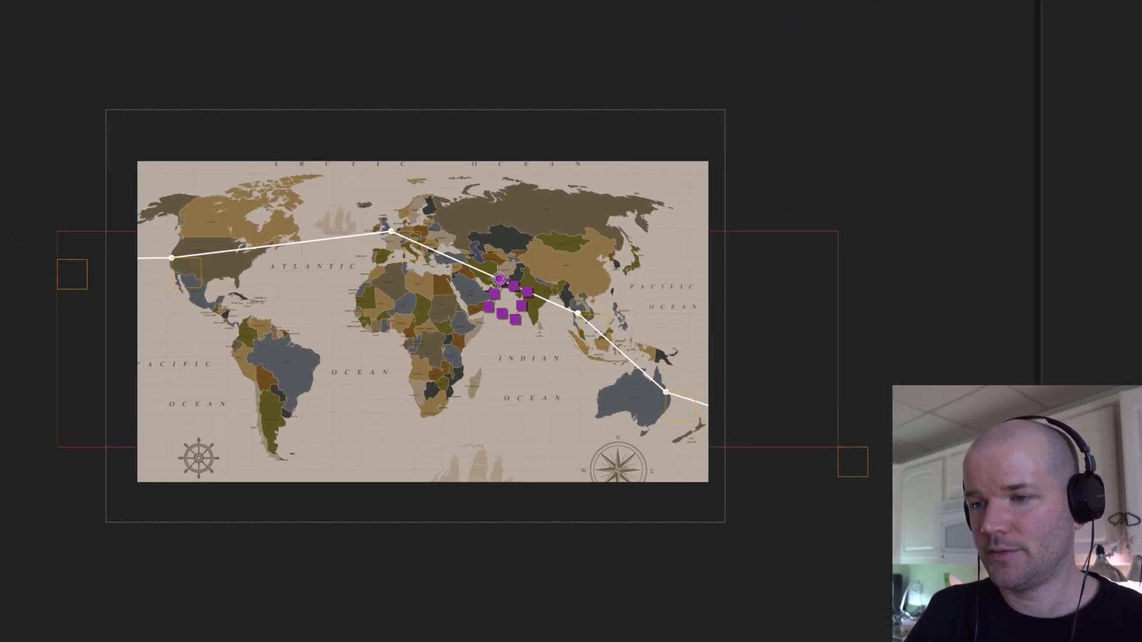
pyautogui.press('space')
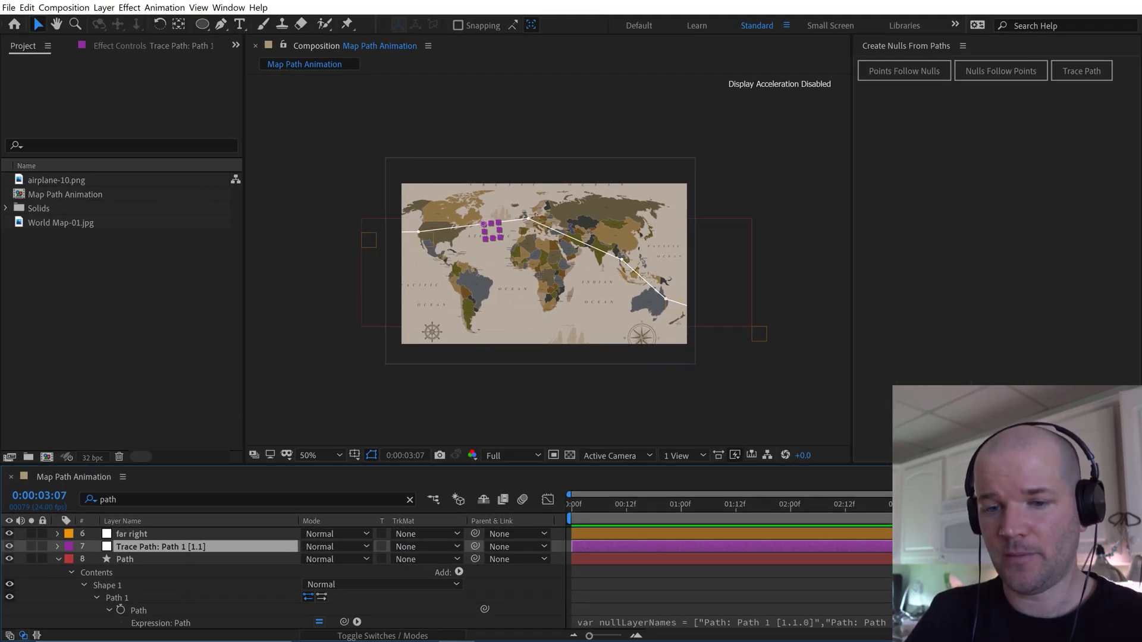
# - Reveal the Trace Path Progress keyframes and turn off Loop in Effect Controls
pyautogui.click(57, 559)
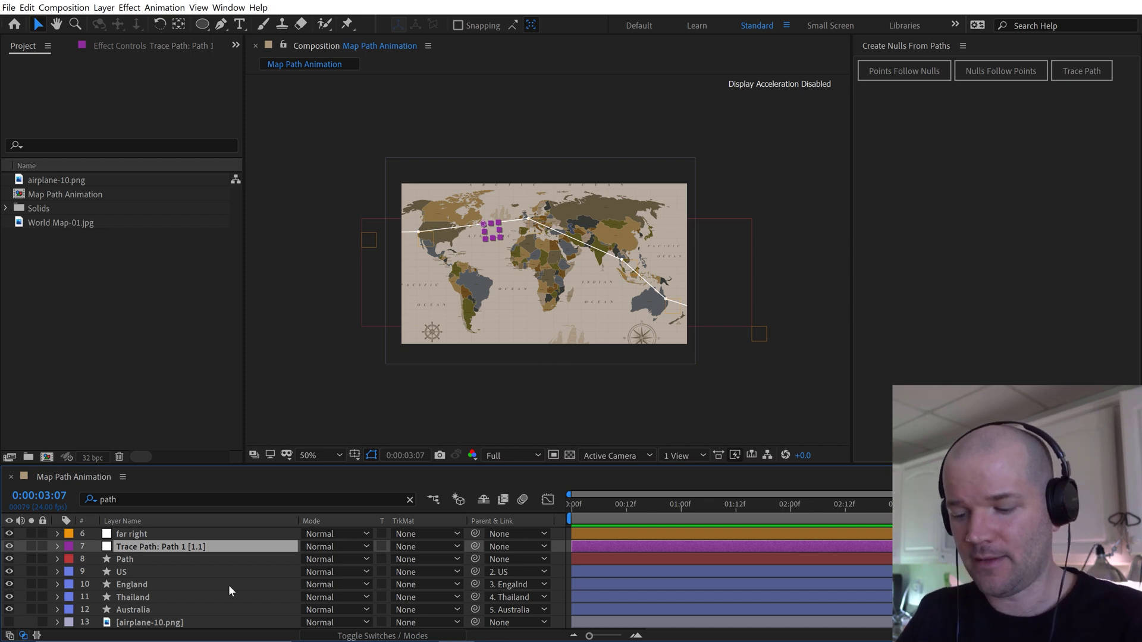
pyautogui.press('u')
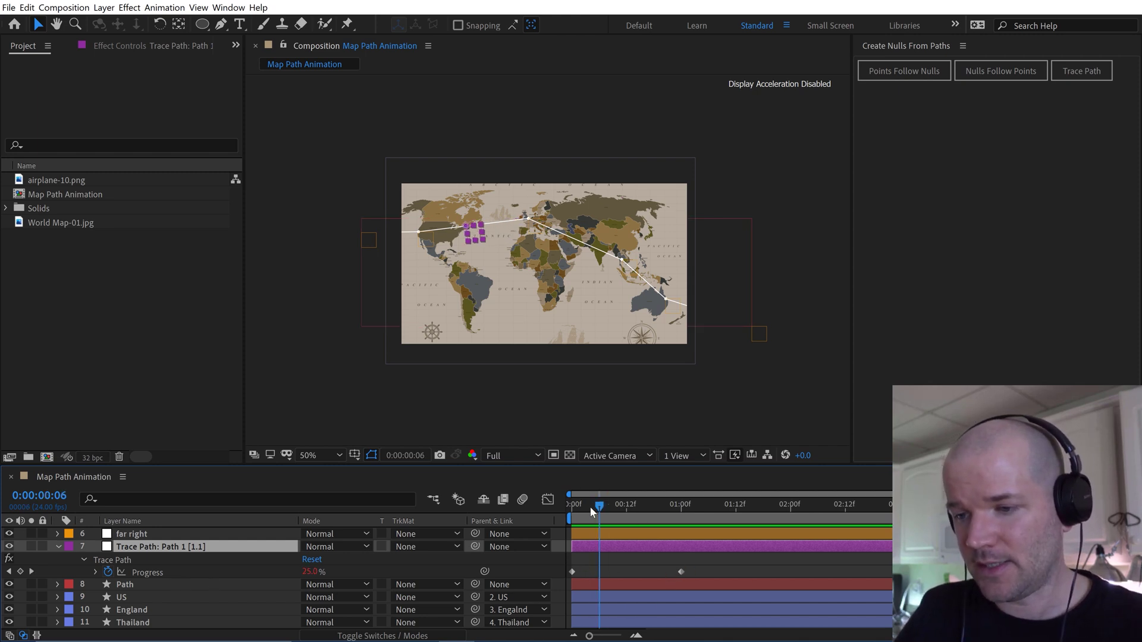
pyautogui.moveTo(591, 510); pyautogui.dragTo(672, 503)
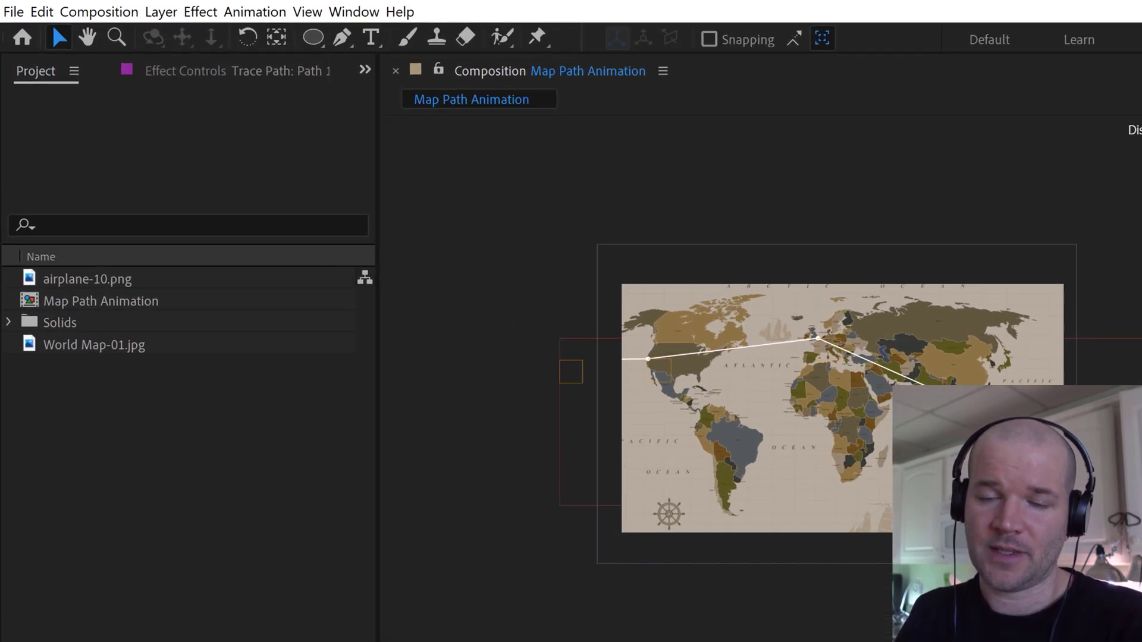
pyautogui.click(198, 65)
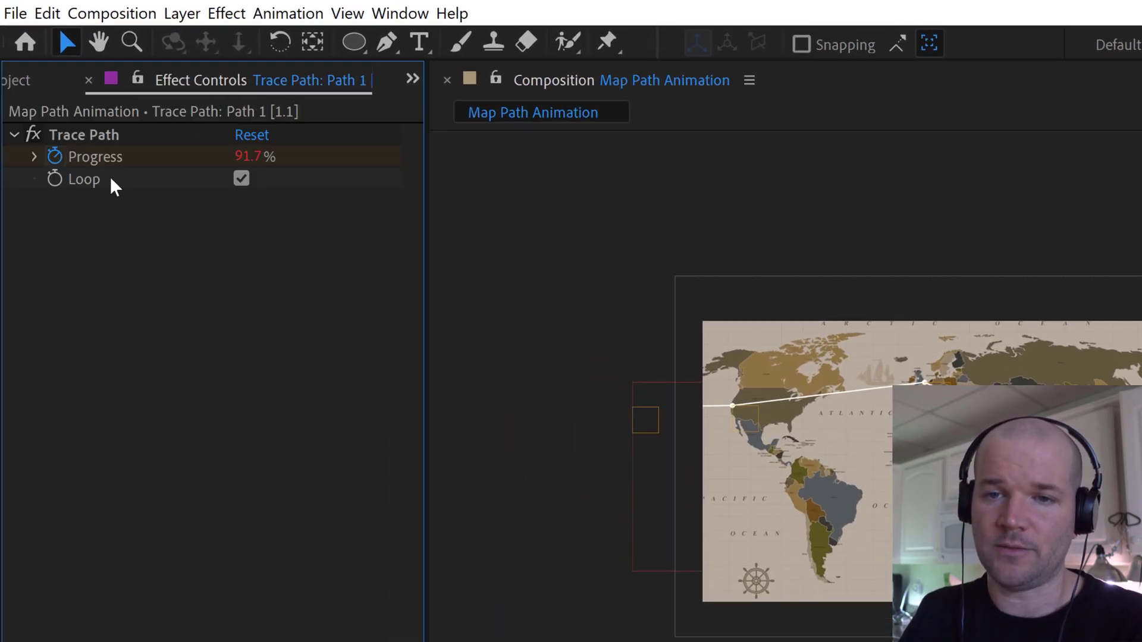
pyautogui.click(240, 178)
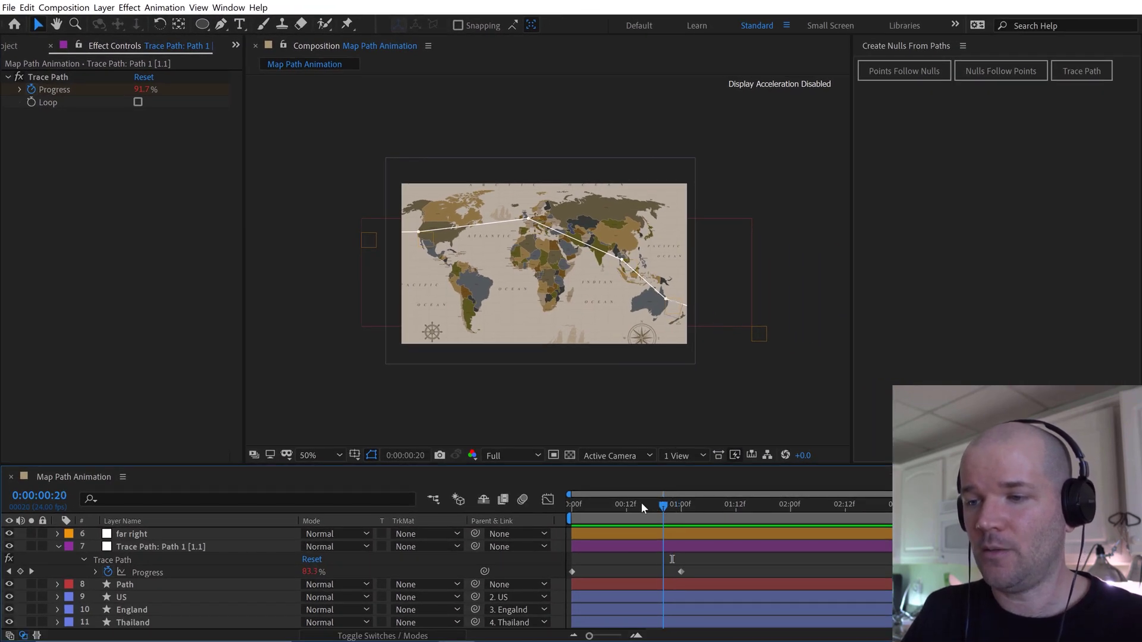
# - Drag the last Progress keyframe to about 5 seconds and play the result
pyautogui.click(652, 540)
pyautogui.moveTo(654, 503); pyautogui.dragTo(704, 505)
pyautogui.moveTo(681, 571); pyautogui.dragTo(1125, 582)
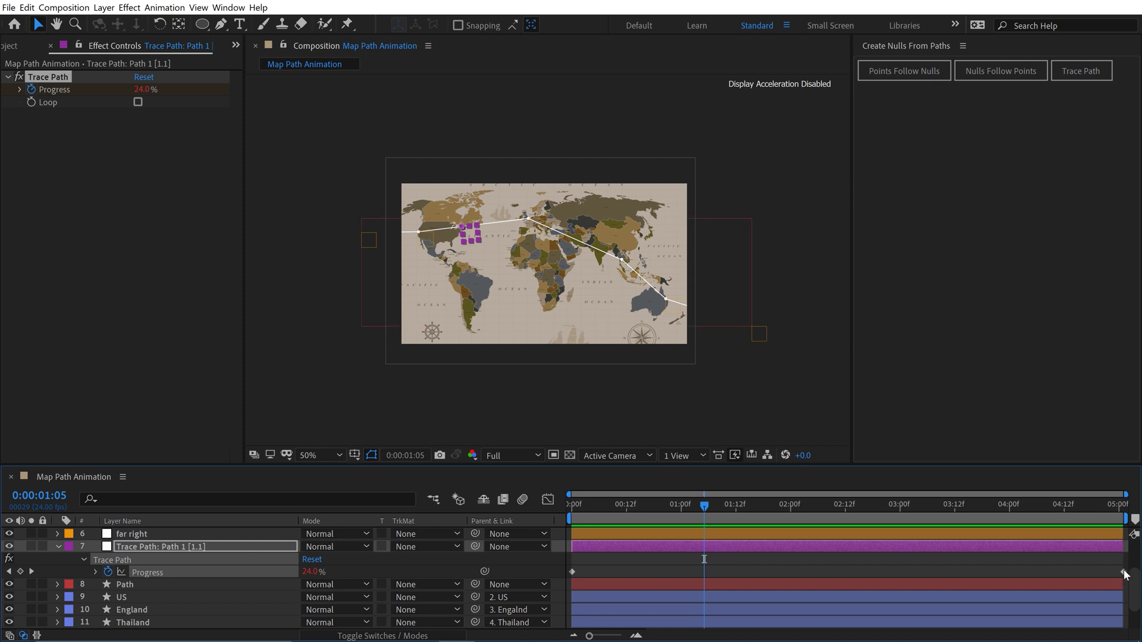
pyautogui.click(879, 572)
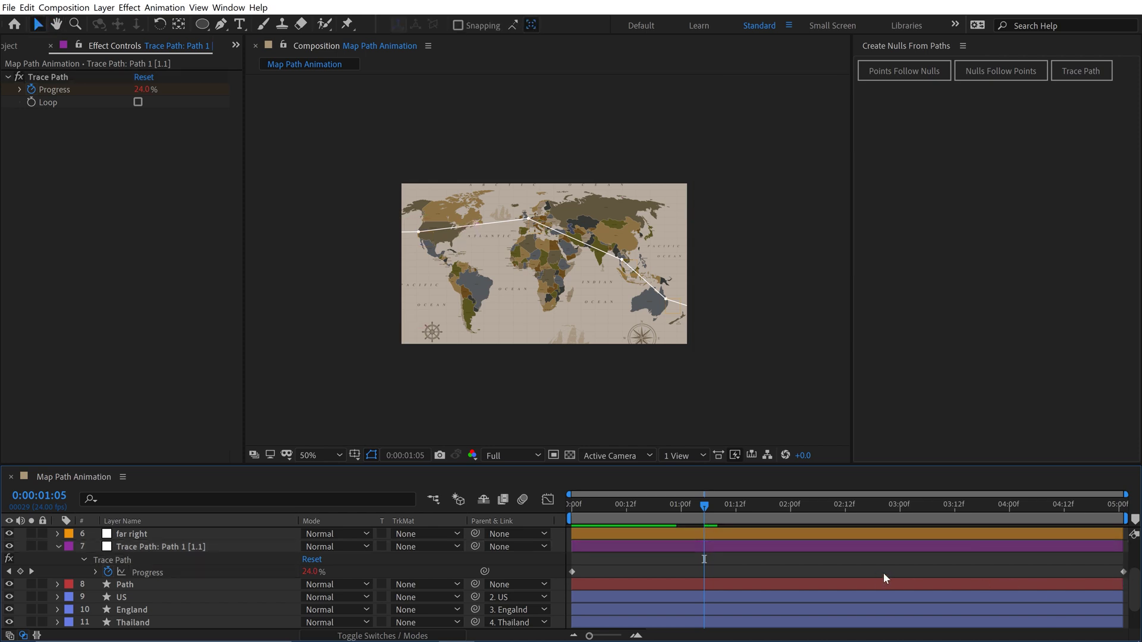
pyautogui.click(823, 551)
pyautogui.press('space')
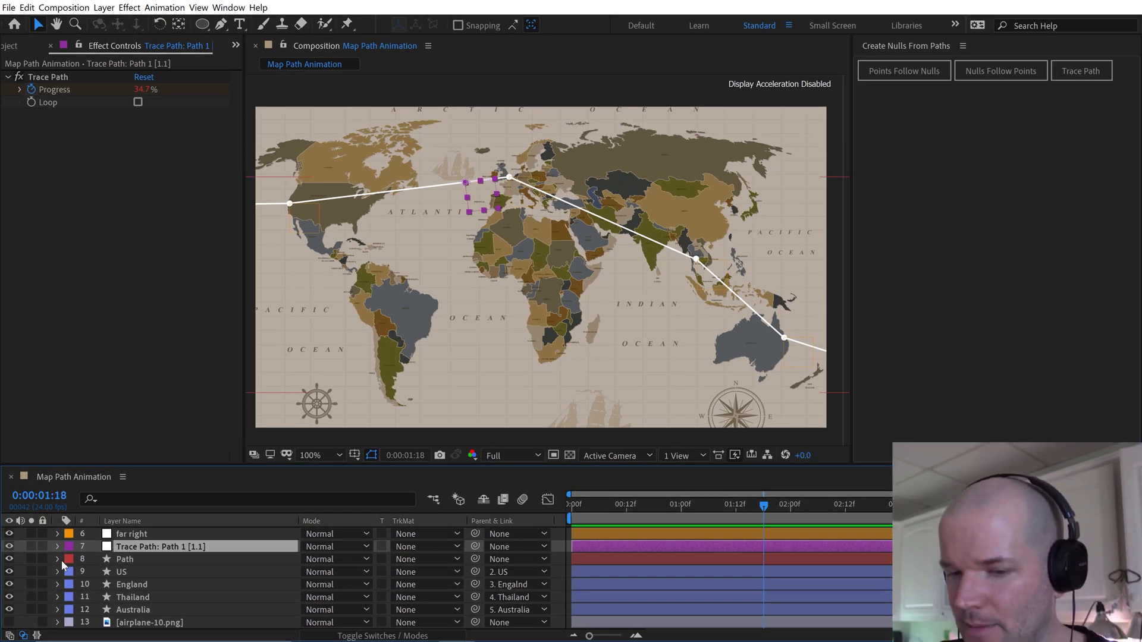
pyautogui.scroll(-1, 61, 559)
# - Move airplane-10.png to the top, parent it to the Trace Path null, and preview
pyautogui.click(143, 610)
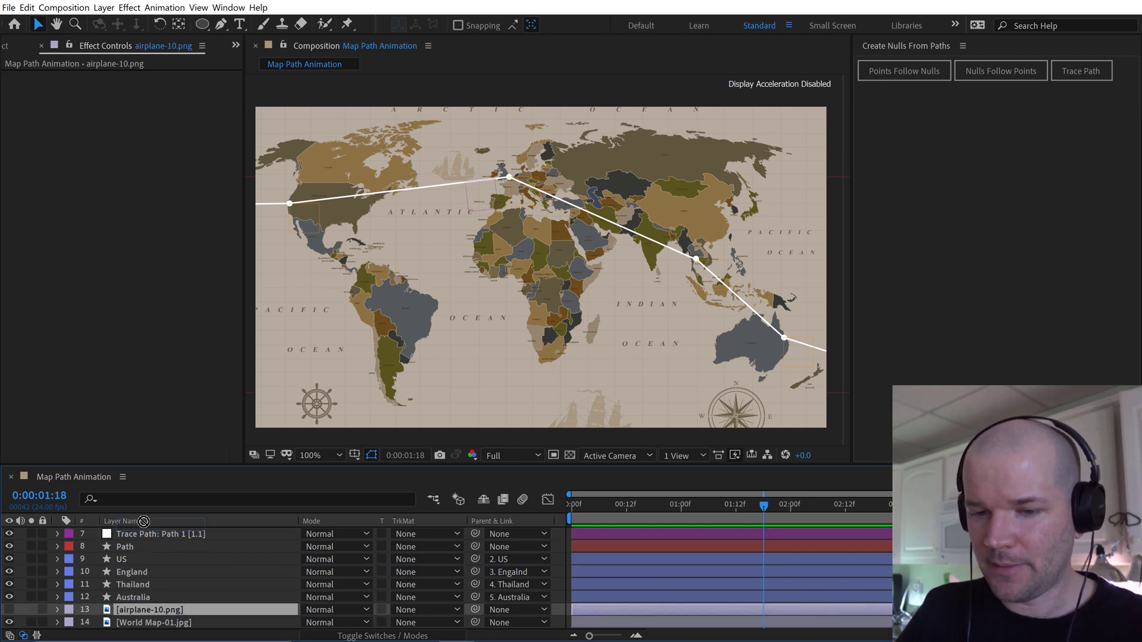
pyautogui.moveTo(143, 610); pyautogui.dragTo(145, 529)
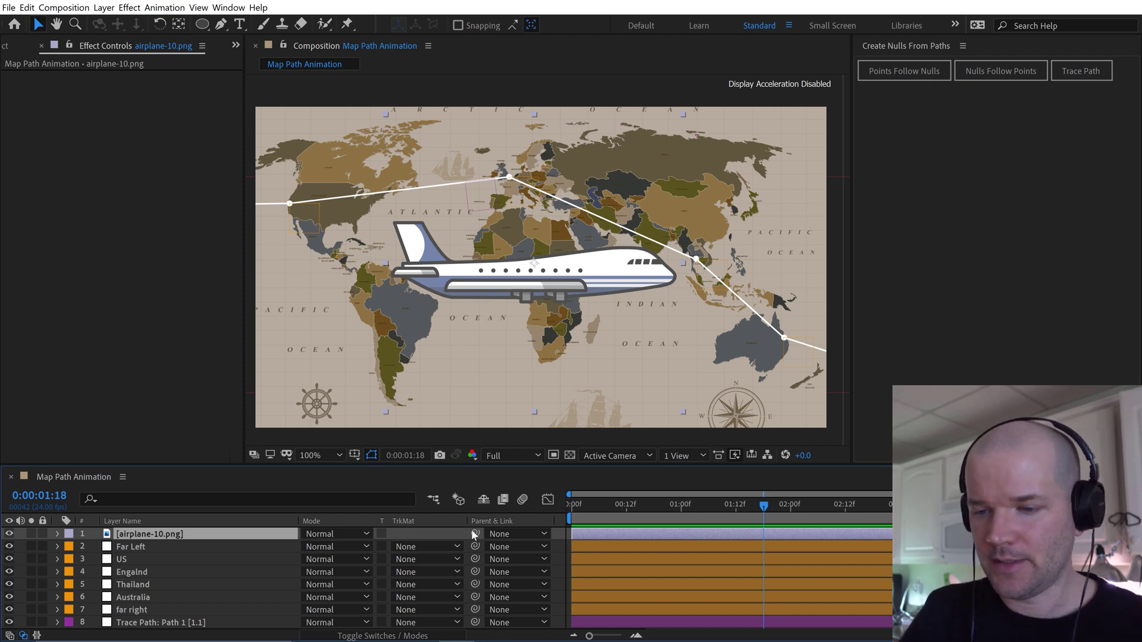
pyautogui.moveTo(474, 533)
pyautogui.mouseDown()
pyautogui.moveTo(205, 587)
pyautogui.moveTo(156, 621)
pyautogui.moveTo(156, 587)
pyautogui.mouseUp()
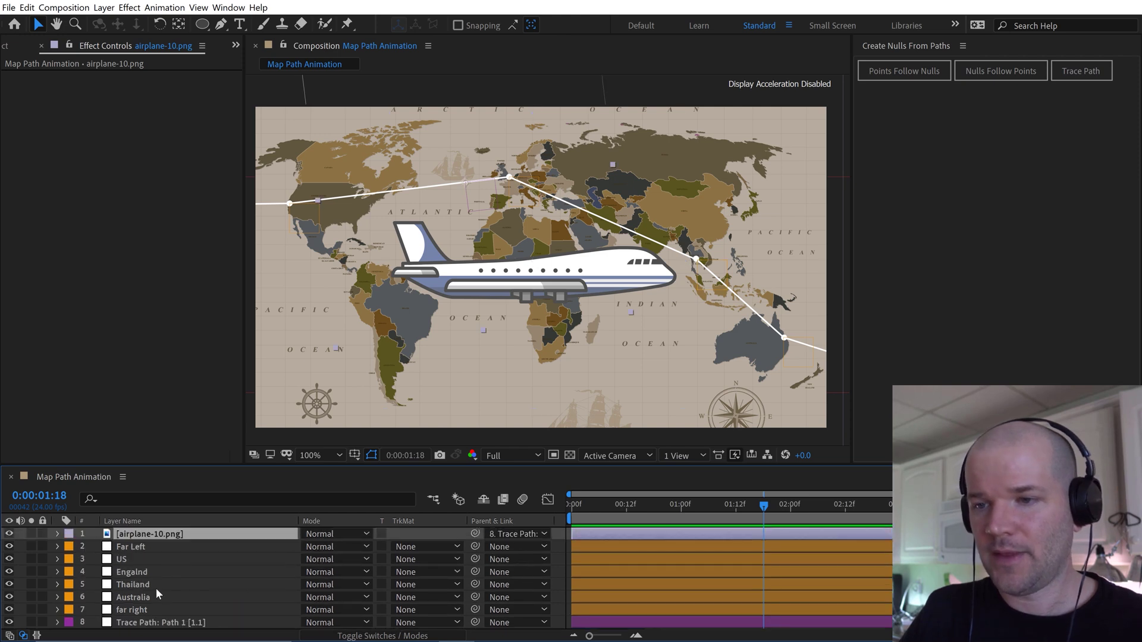
pyautogui.press('space')
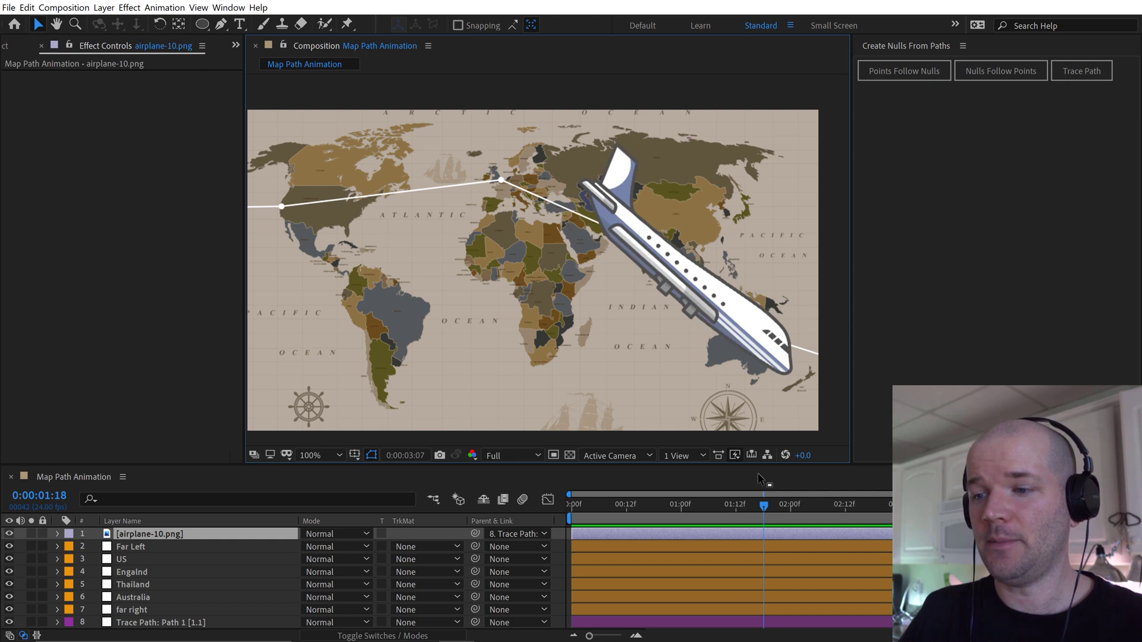
pyautogui.scroll(-2, 549, 322)
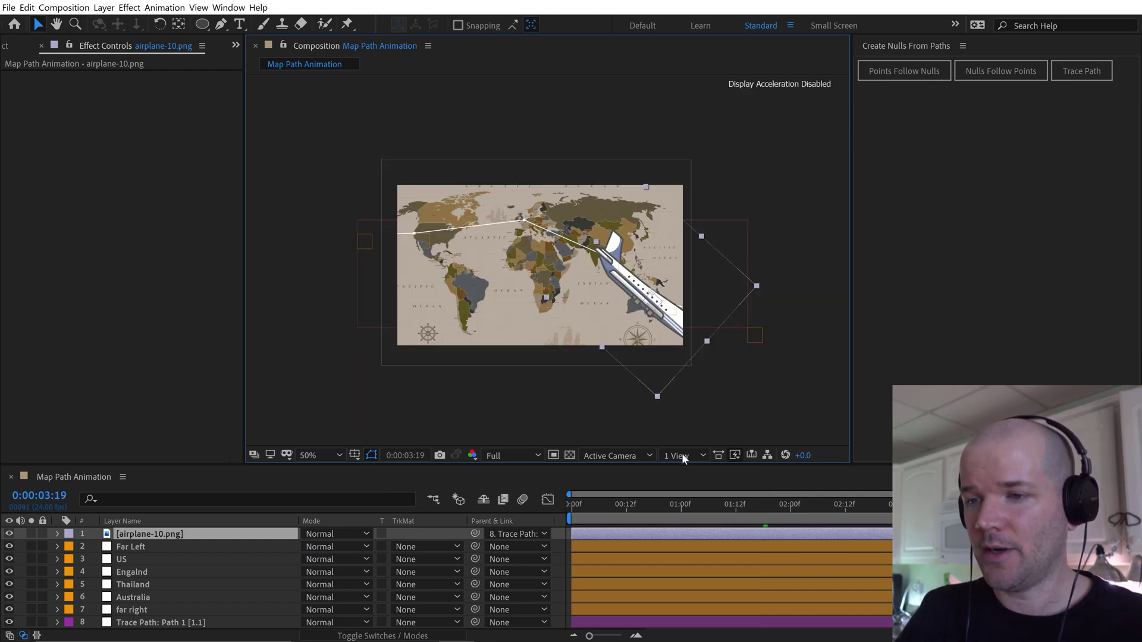
pyautogui.moveTo(584, 506); pyautogui.dragTo(870, 505)
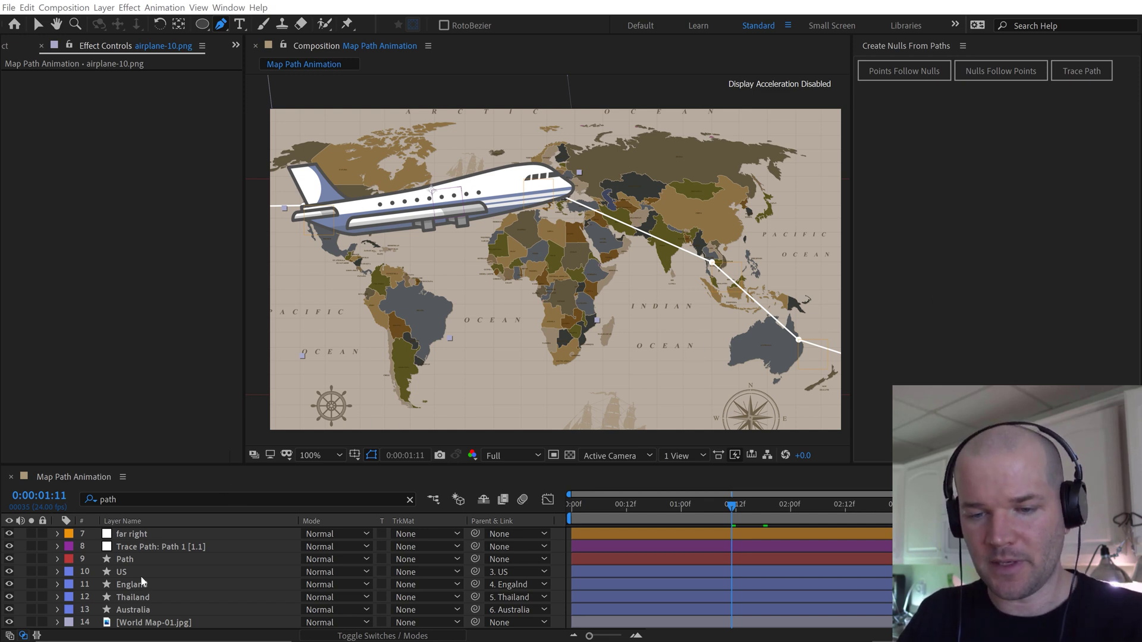
pyautogui.scroll(3, 141, 575)
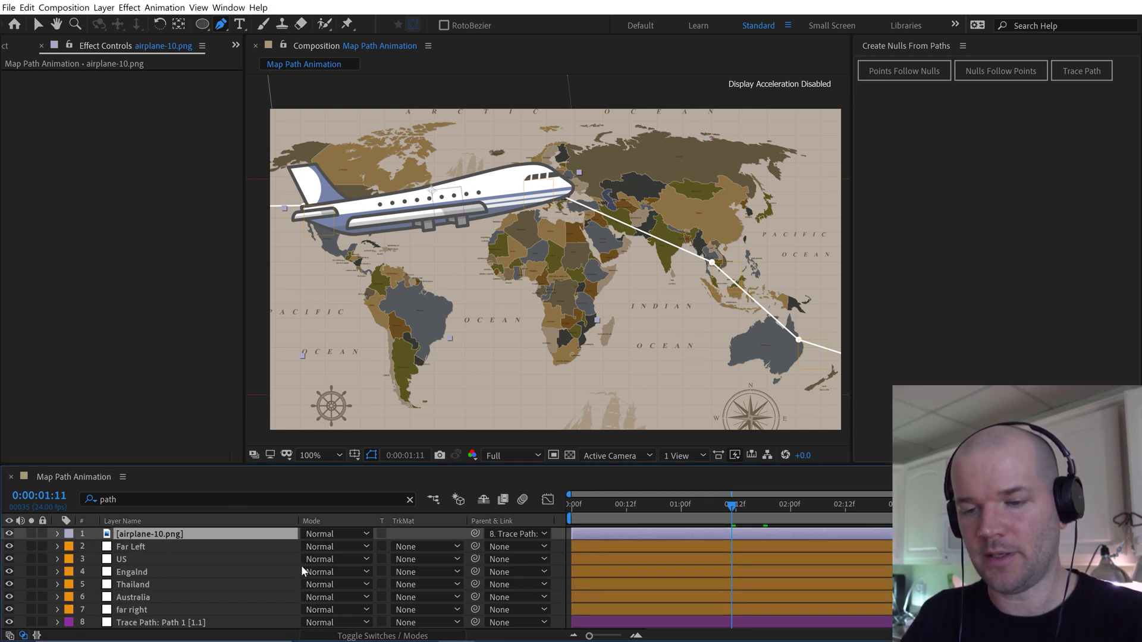
# - Set the airplane-10.png layer's Scale to 15%
pyautogui.press('s')
pyautogui.click(322, 546)
pyautogui.write('1')
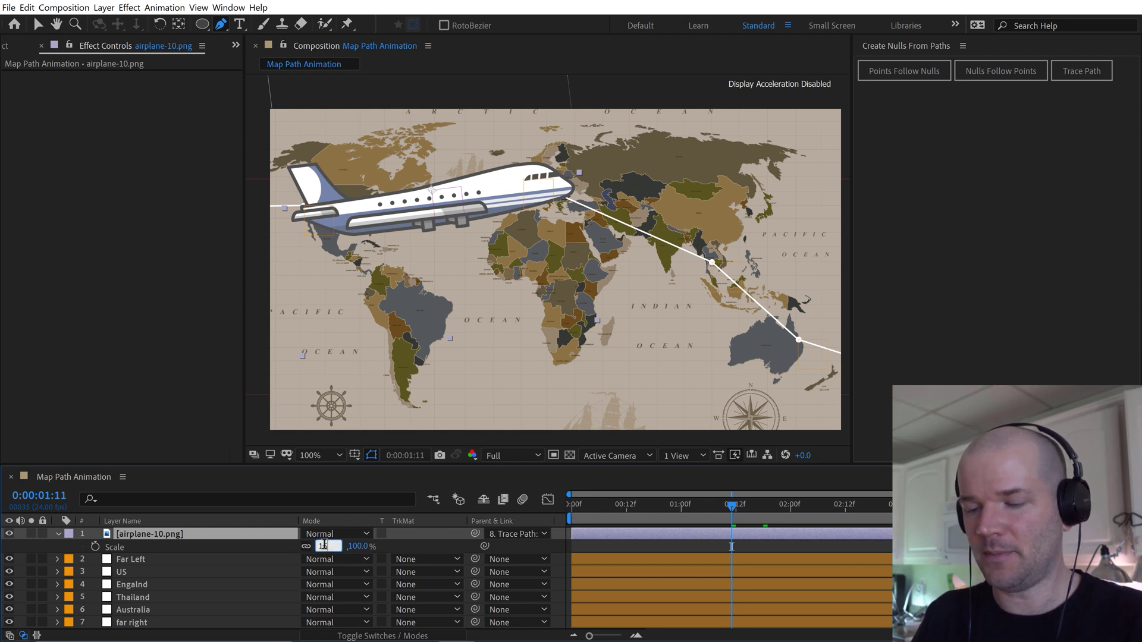
pyautogui.write('5')
pyautogui.press('Return')
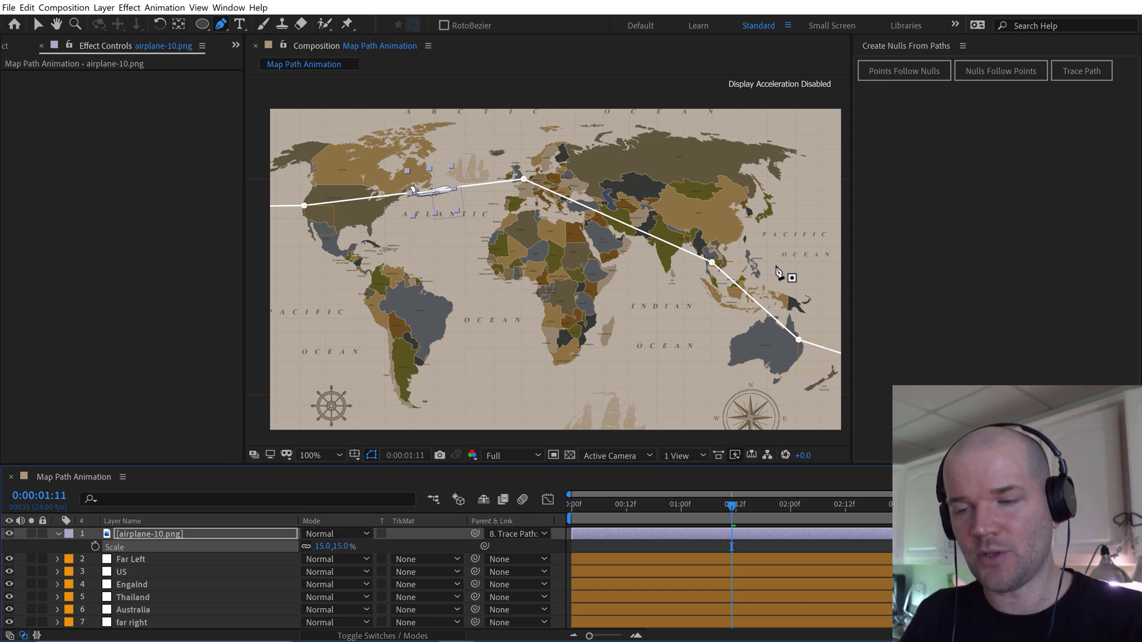
pyautogui.press('v')
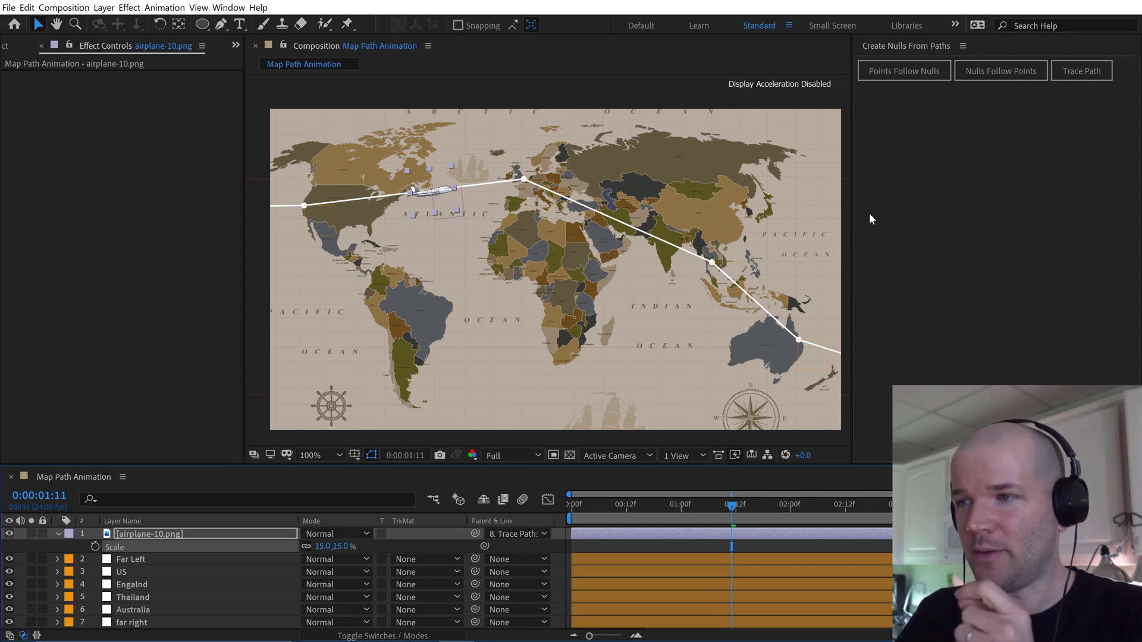
# - Close the null-creation panel, filter layers by 'path', and disable the Path layer's path expression
pyautogui.rightClick(899, 44)
pyautogui.click(931, 48)
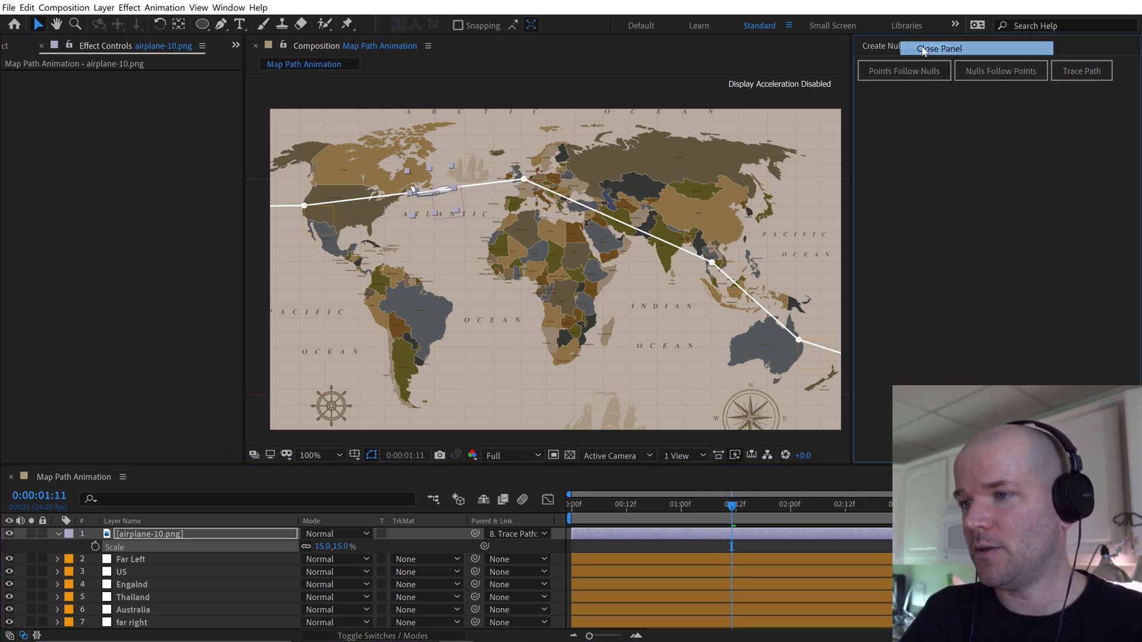
pyautogui.scroll(2, 651, 321)
pyautogui.press('h')
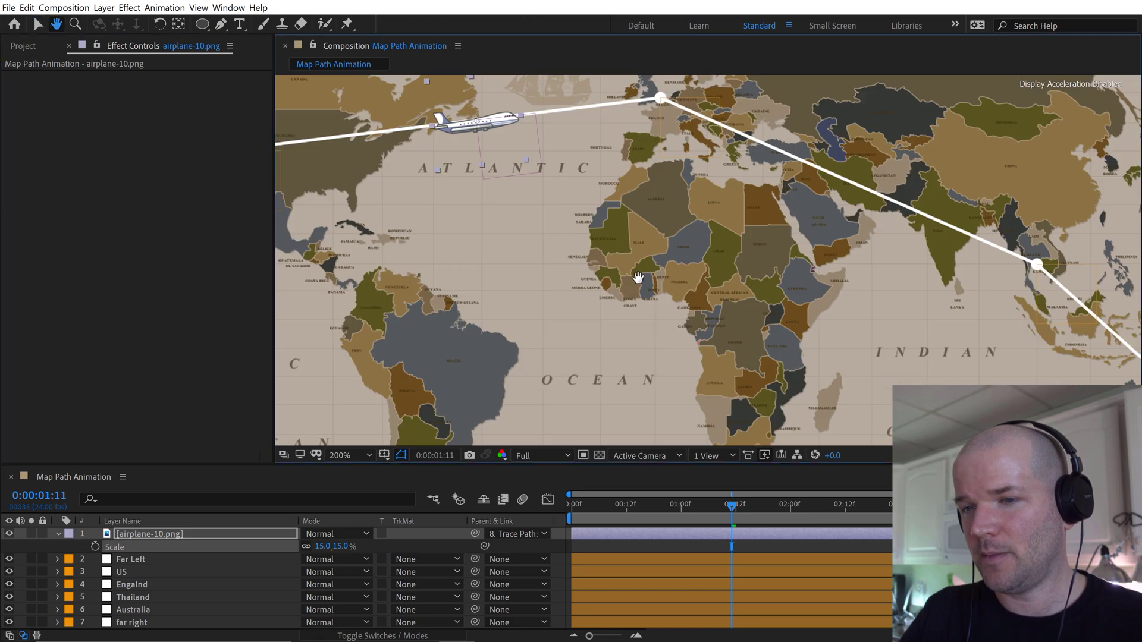
pyautogui.moveTo(279, 196); pyautogui.dragTo(656, 278)
pyautogui.press('.')
pyautogui.scroll(-2, 166, 608)
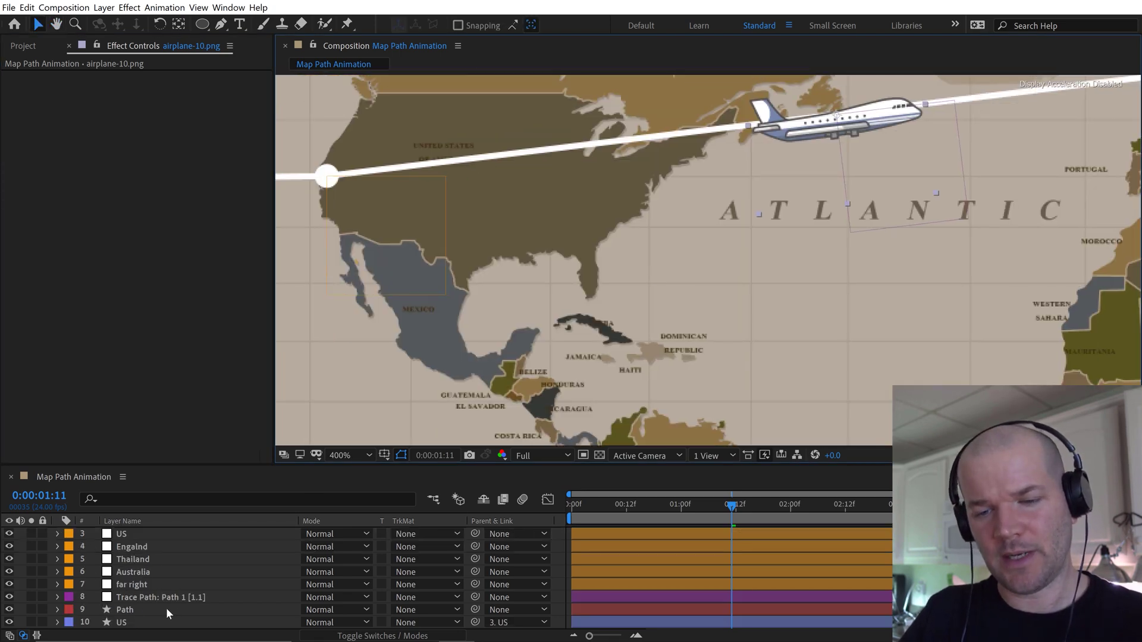
pyautogui.click(131, 608)
pyautogui.click(144, 495)
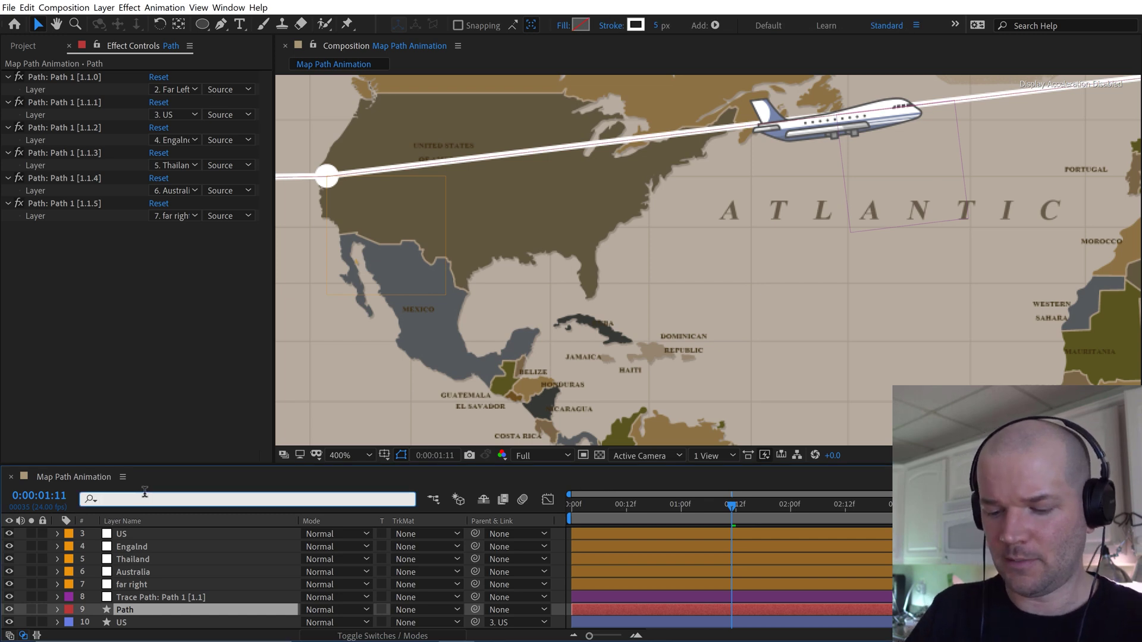
pyautogui.write('path')
pyautogui.press('Return')
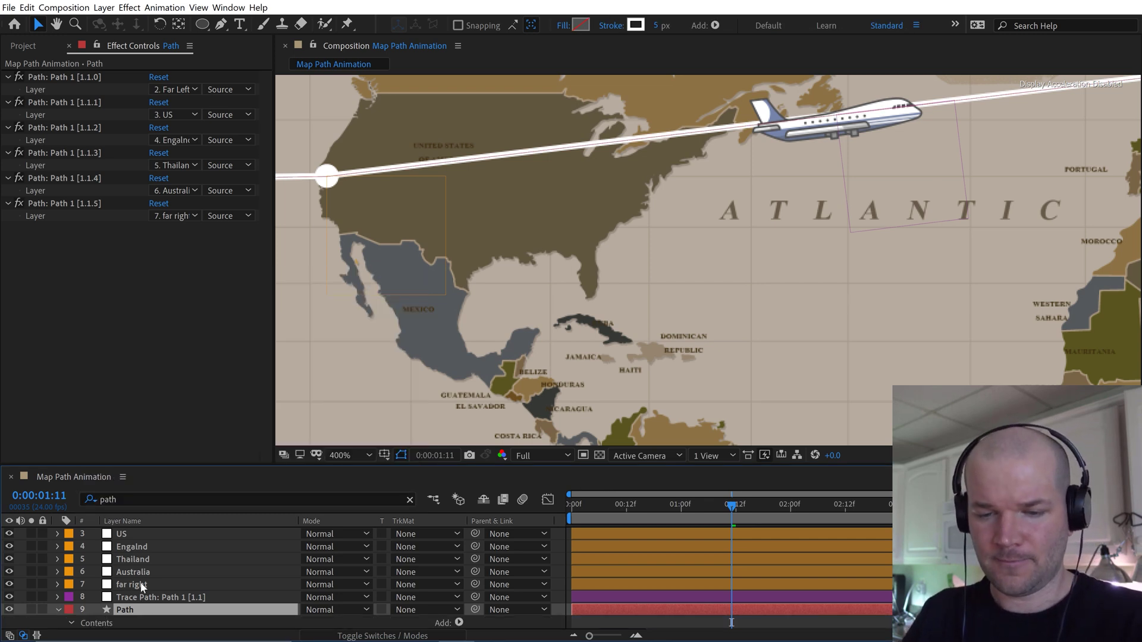
pyautogui.scroll(-2, 143, 583)
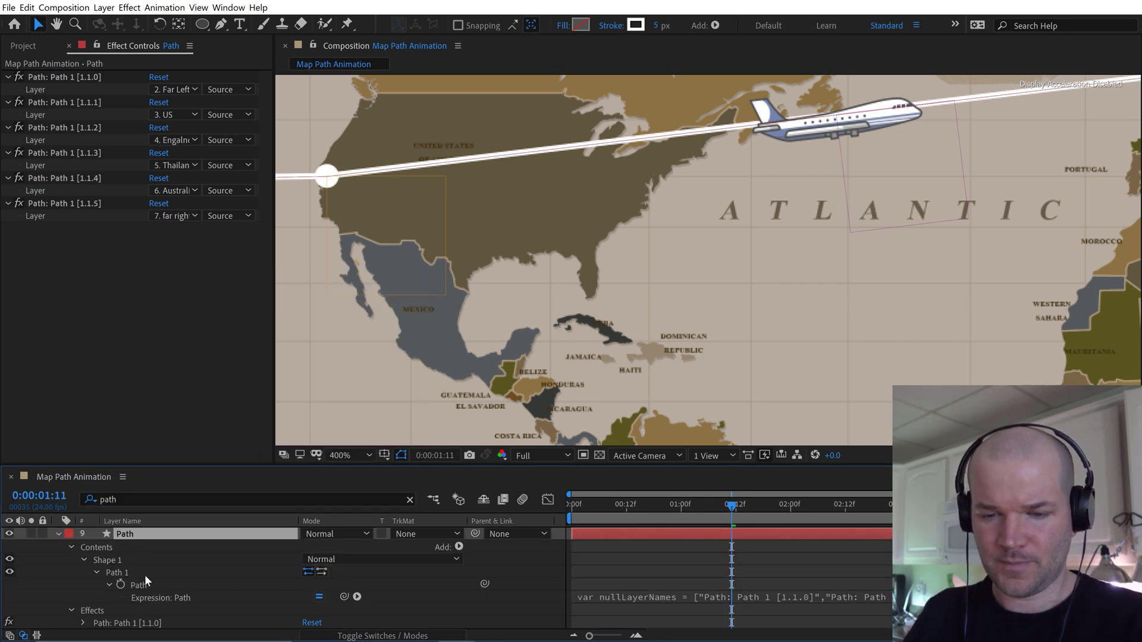
pyautogui.click(319, 597)
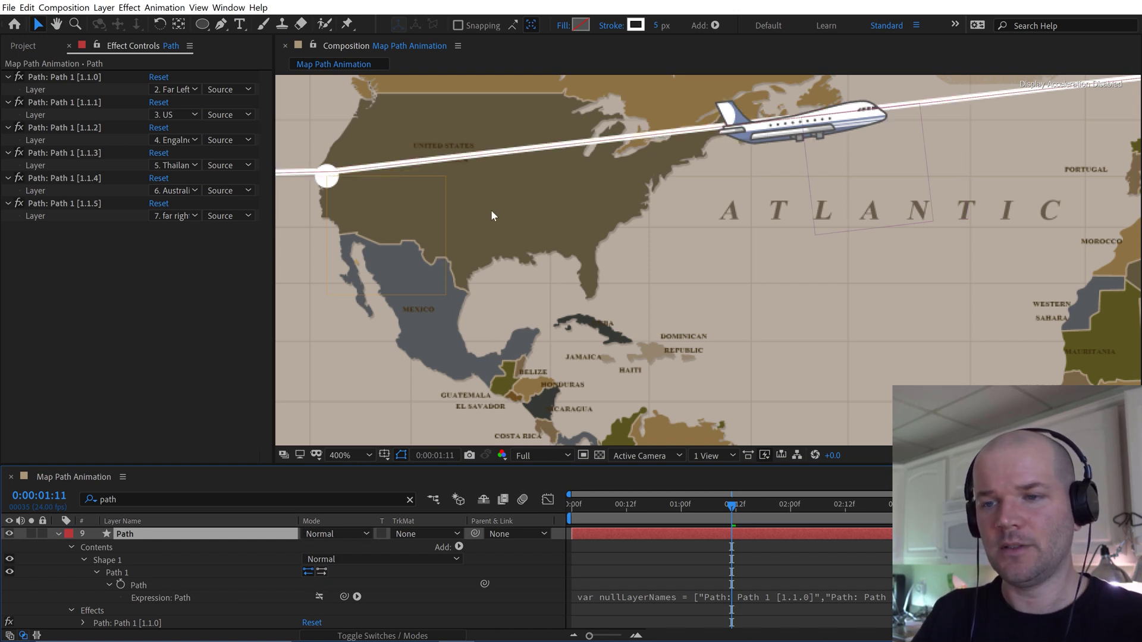
# - With the Convert Vertex Tool, drag Bezier handles out of the US vertex
pyautogui.press('h')
pyautogui.moveTo(487, 204)
pyautogui.mouseDown()
pyautogui.moveTo(558, 227)
pyautogui.moveTo(700, 243)
pyautogui.mouseUp()
pyautogui.click(222, 26)
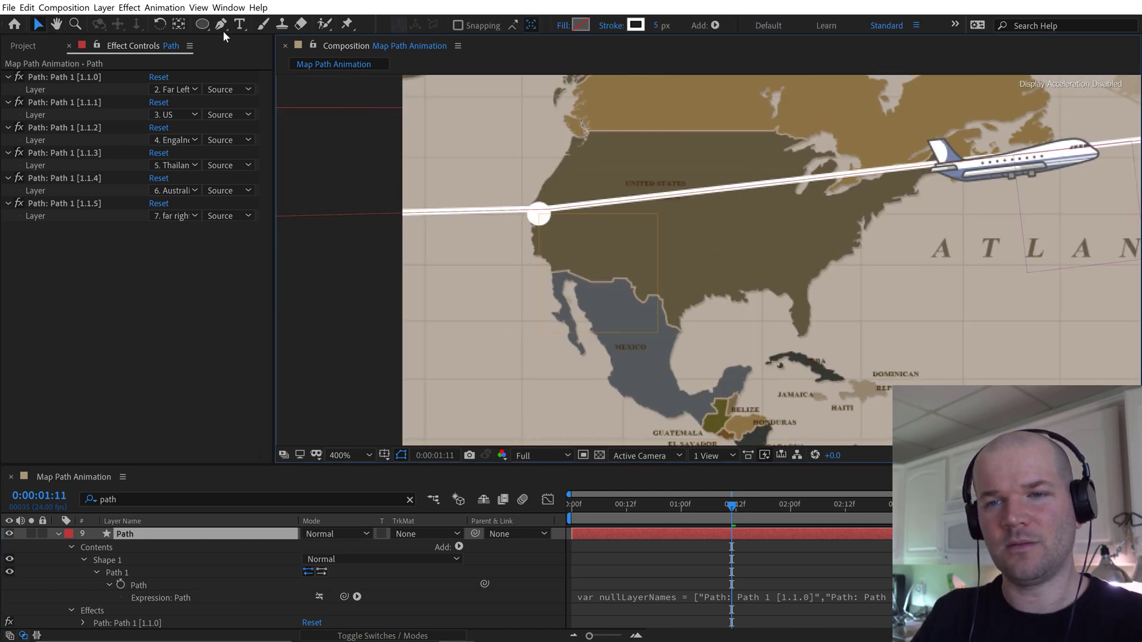
pyautogui.click(222, 26)
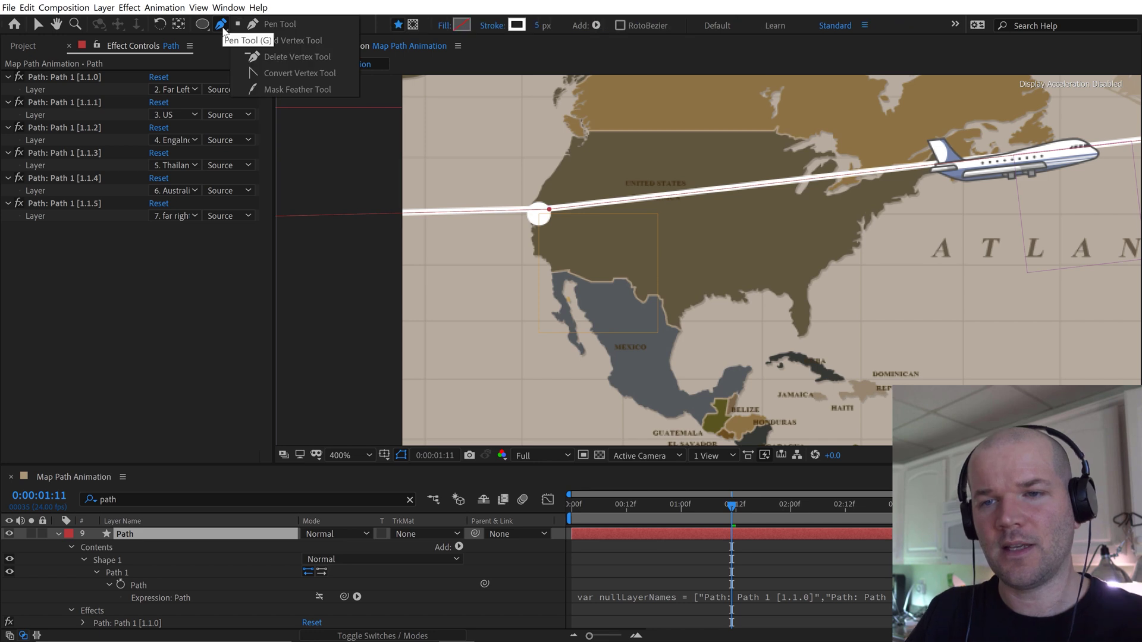
pyautogui.click(298, 75)
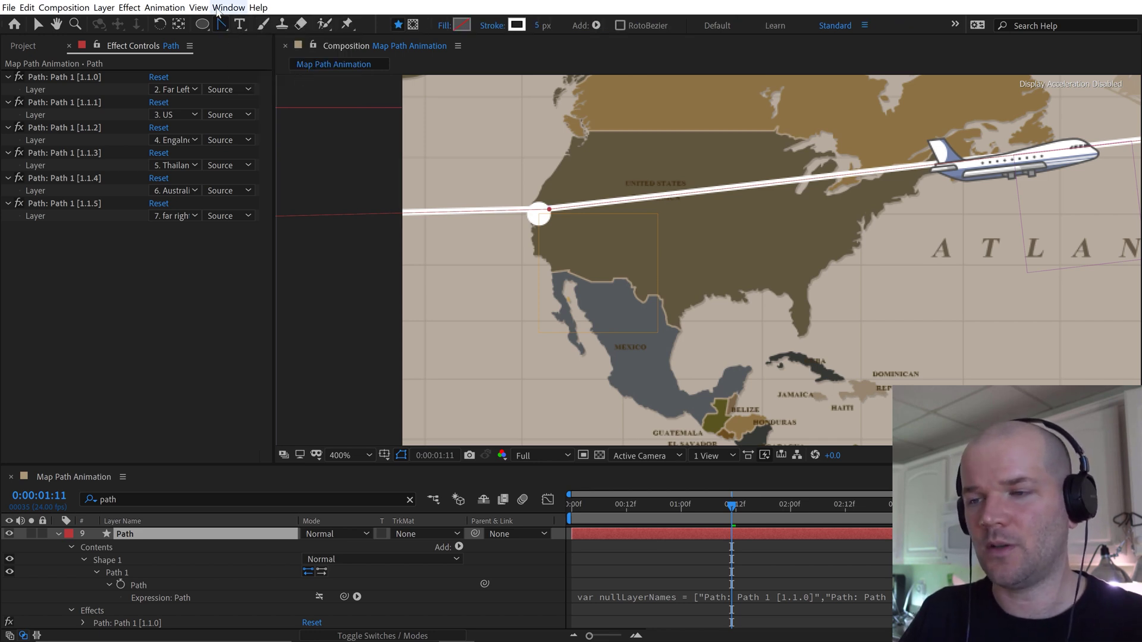
pyautogui.press('.')
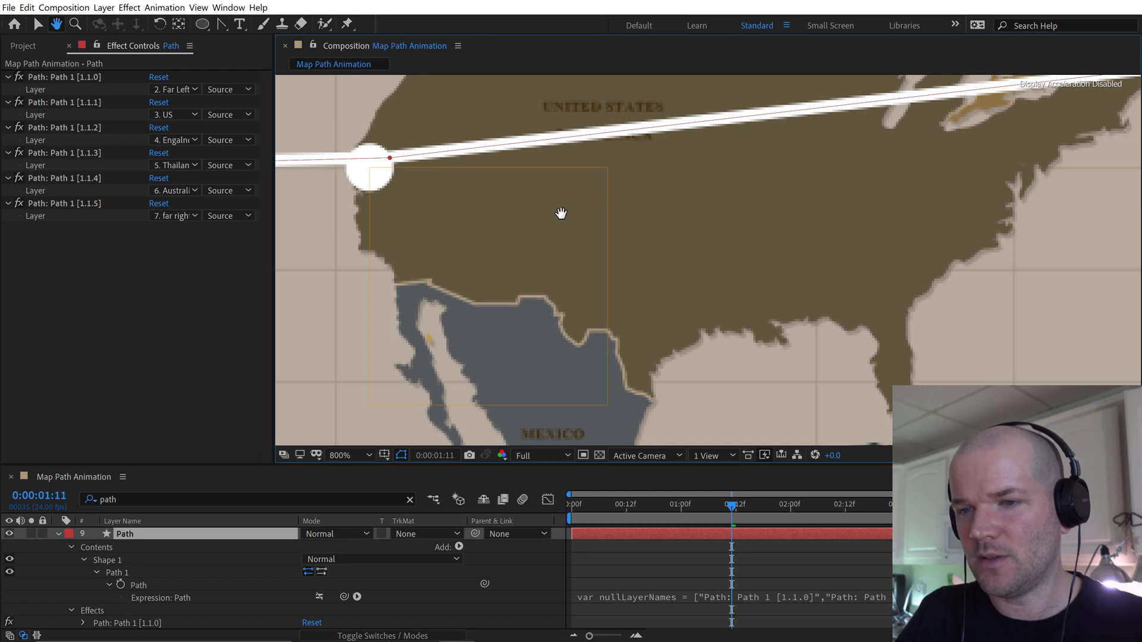
pyautogui.press('h')
pyautogui.moveTo(561, 214); pyautogui.dragTo(602, 248)
pyautogui.press('g')
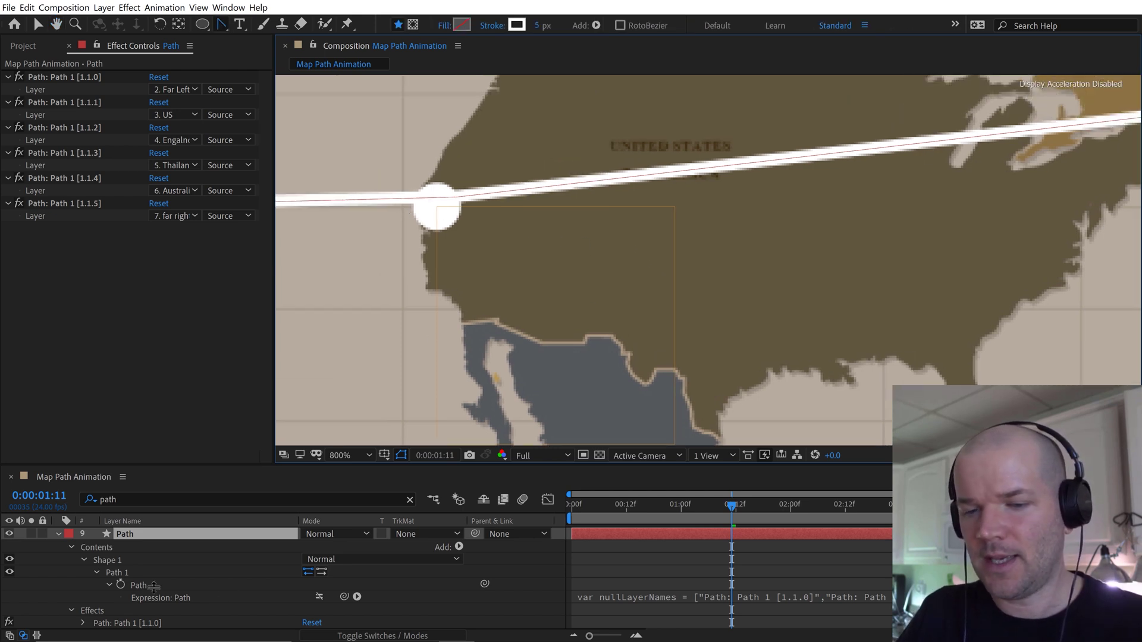
pyautogui.click(137, 585)
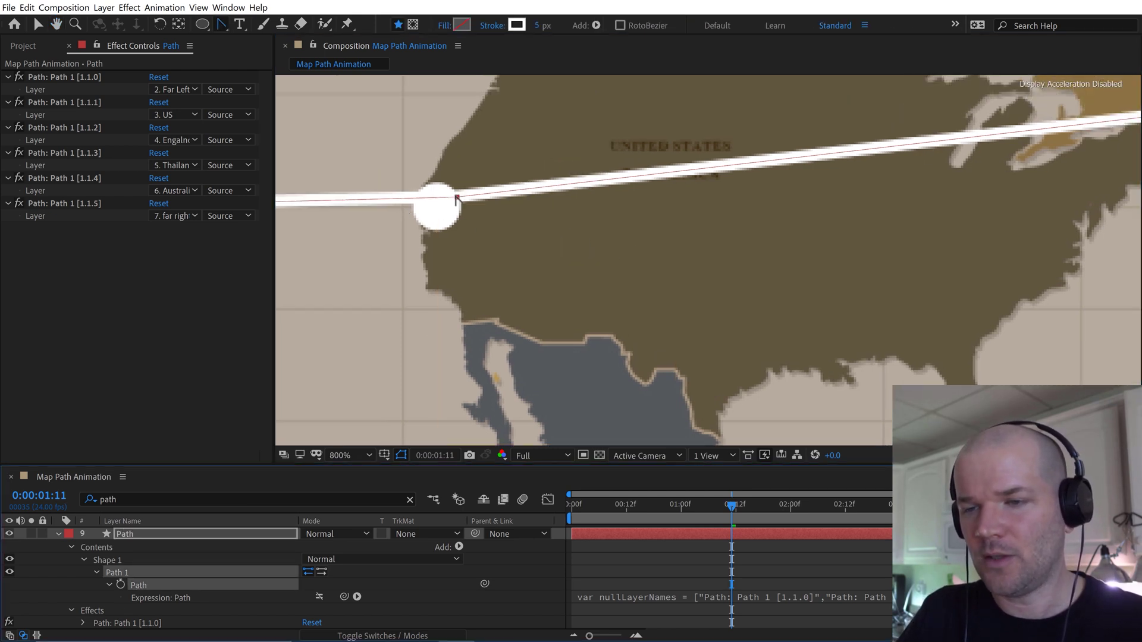
pyautogui.moveTo(460, 199); pyautogui.dragTo(678, 237)
# - Adjust the curve at the Australia point to smooth the route
pyautogui.scroll(-1, 683, 244)
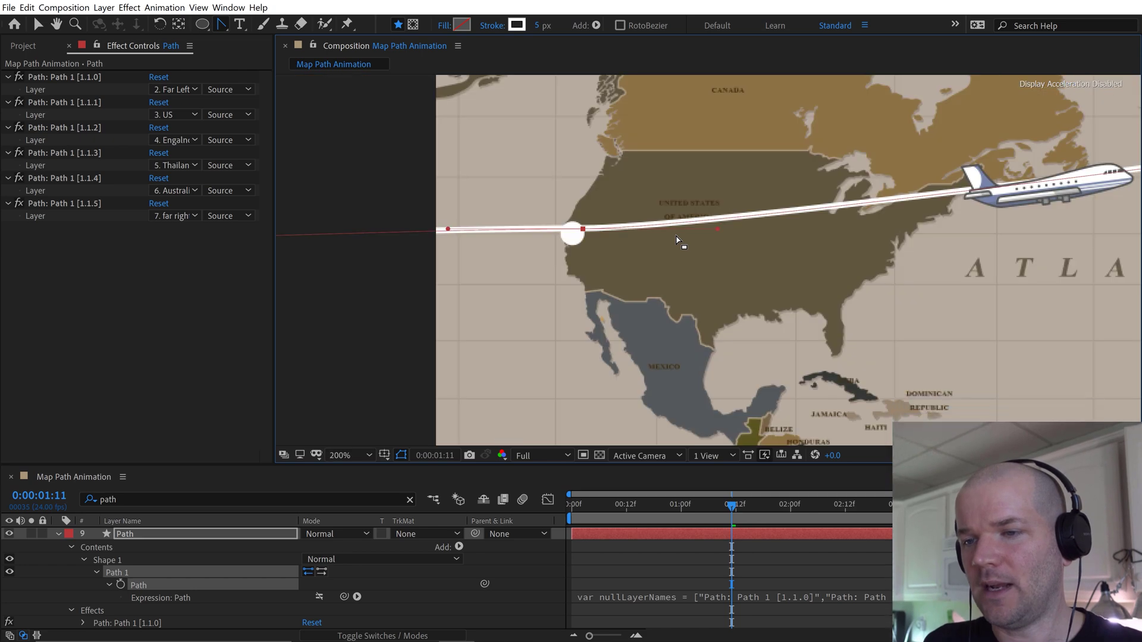
pyautogui.scroll(-2, 654, 250)
pyautogui.scroll(2, 624, 253)
pyautogui.scroll(1, 710, 262)
pyautogui.scroll(-3, 702, 279)
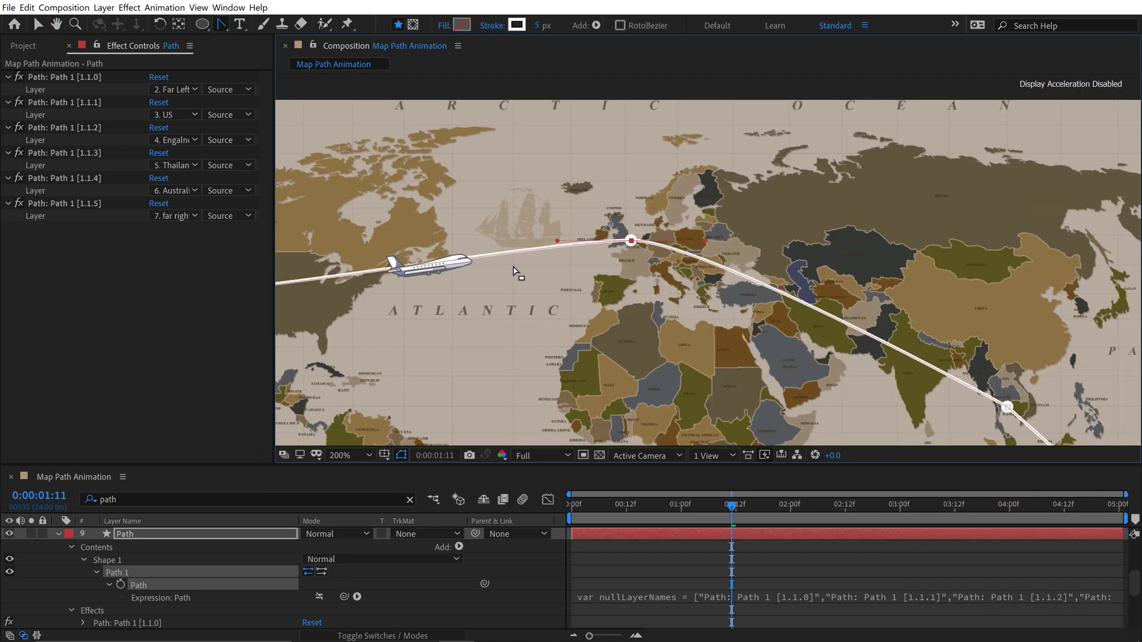
pyautogui.scroll(2, 697, 297)
pyautogui.scroll(-1, 697, 298)
pyautogui.scroll(1, 628, 200)
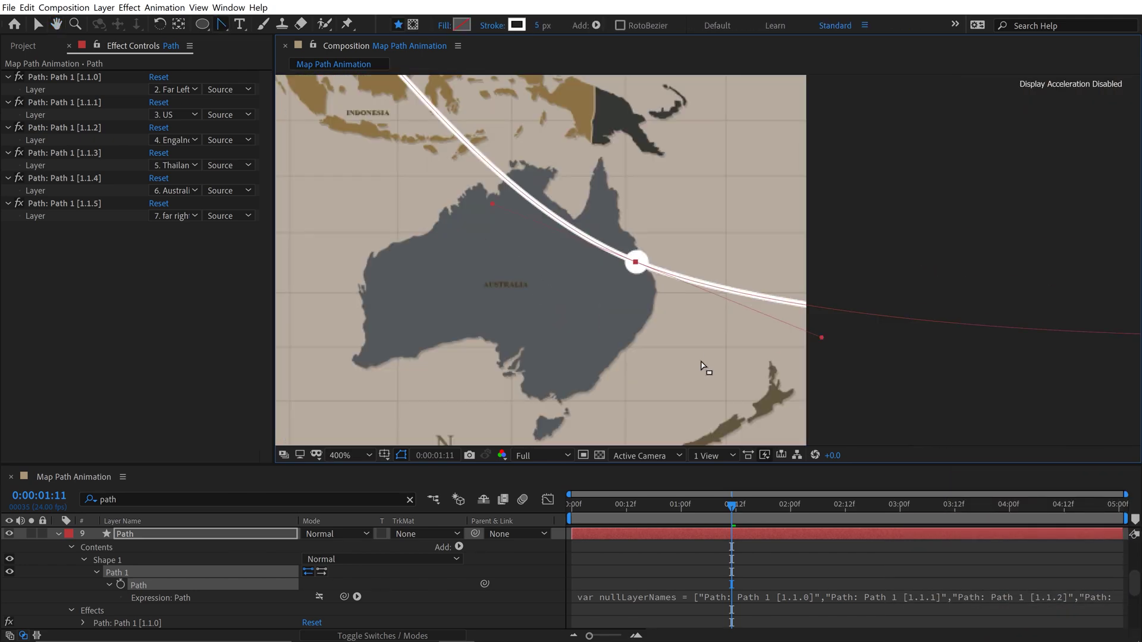
pyautogui.press('v')
pyautogui.moveTo(500, 185); pyautogui.dragTo(526, 169)
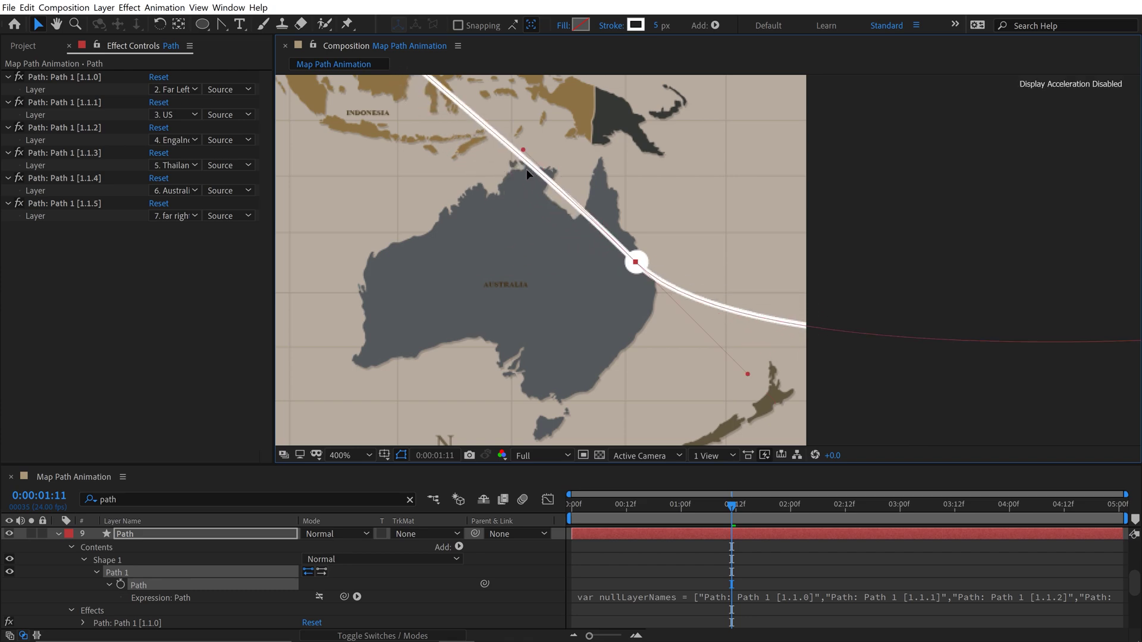
pyautogui.scroll(-2, 565, 196)
pyautogui.scroll(1, 640, 248)
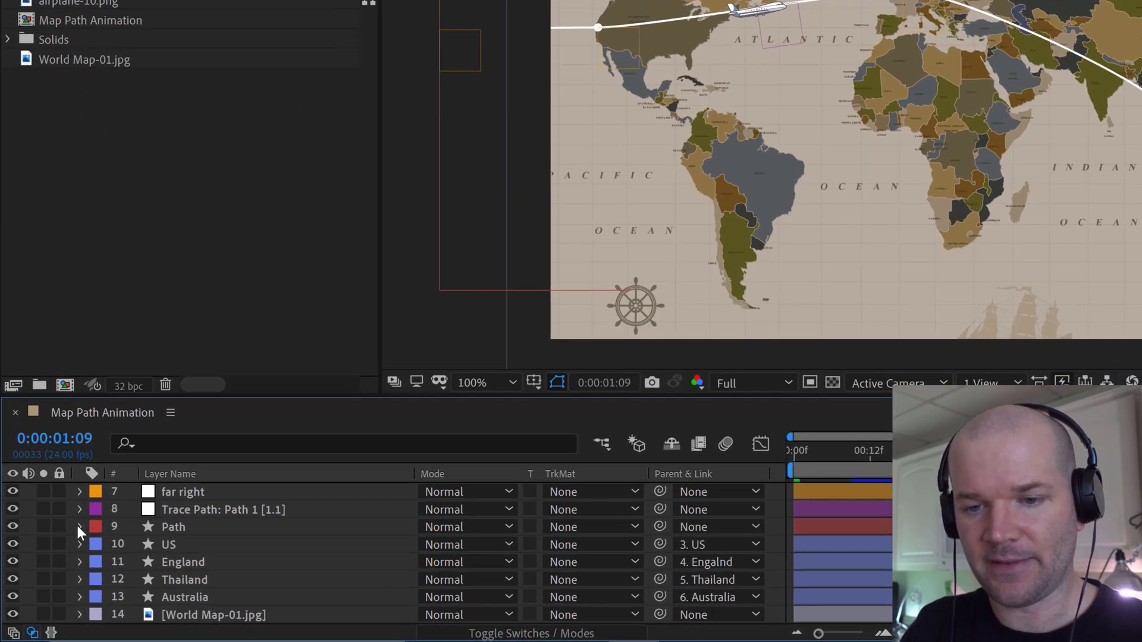
# - Expand Path > Contents > Shape 1 > Stroke 1 and add a Dash and Gap, both 10.0
pyautogui.click(79, 527)
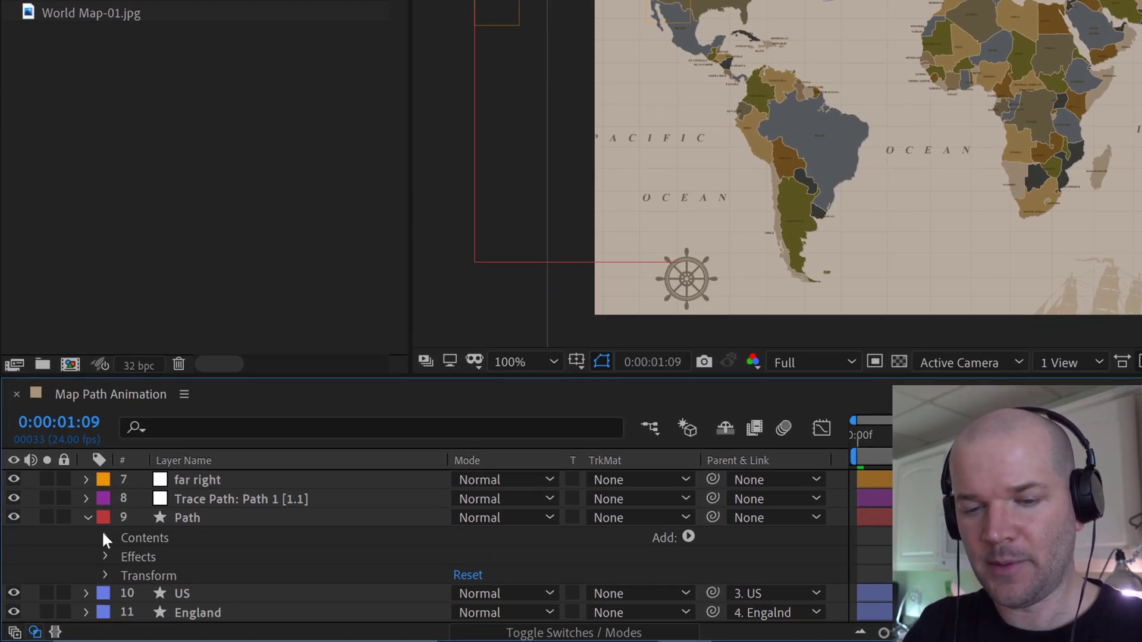
pyautogui.click(105, 538)
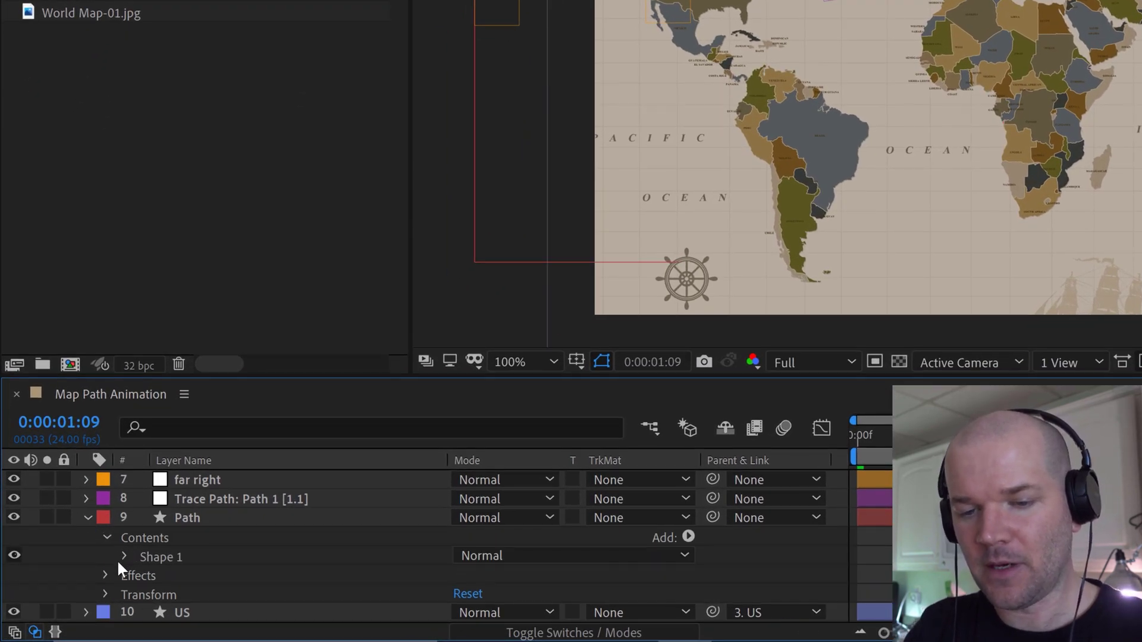
pyautogui.click(124, 556)
pyautogui.scroll(-1, 257, 564)
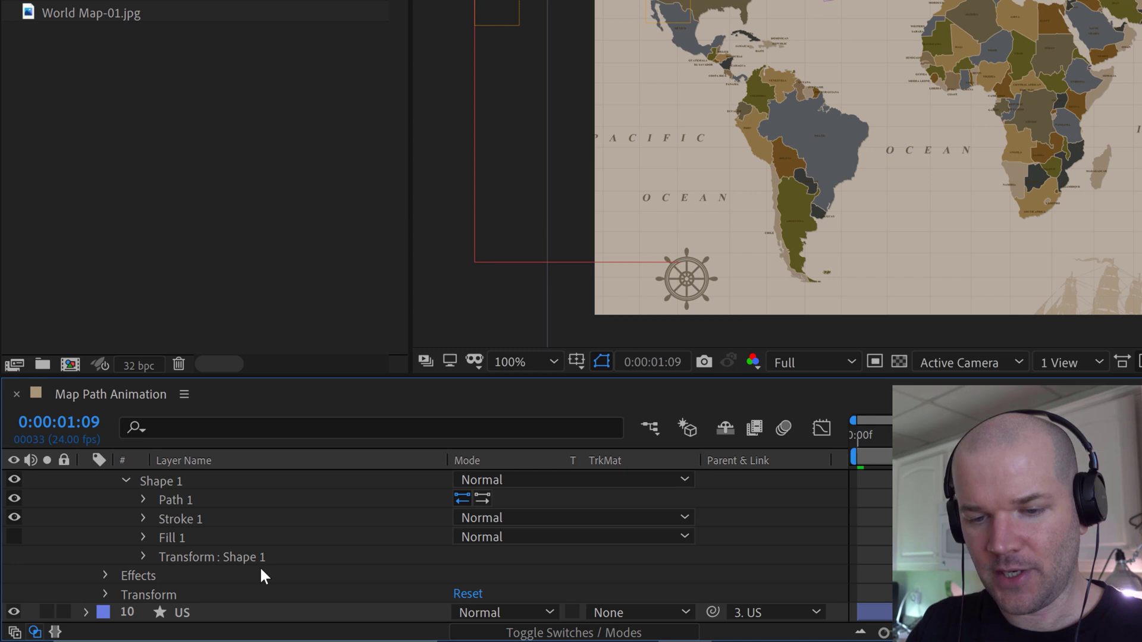
pyautogui.click(144, 519)
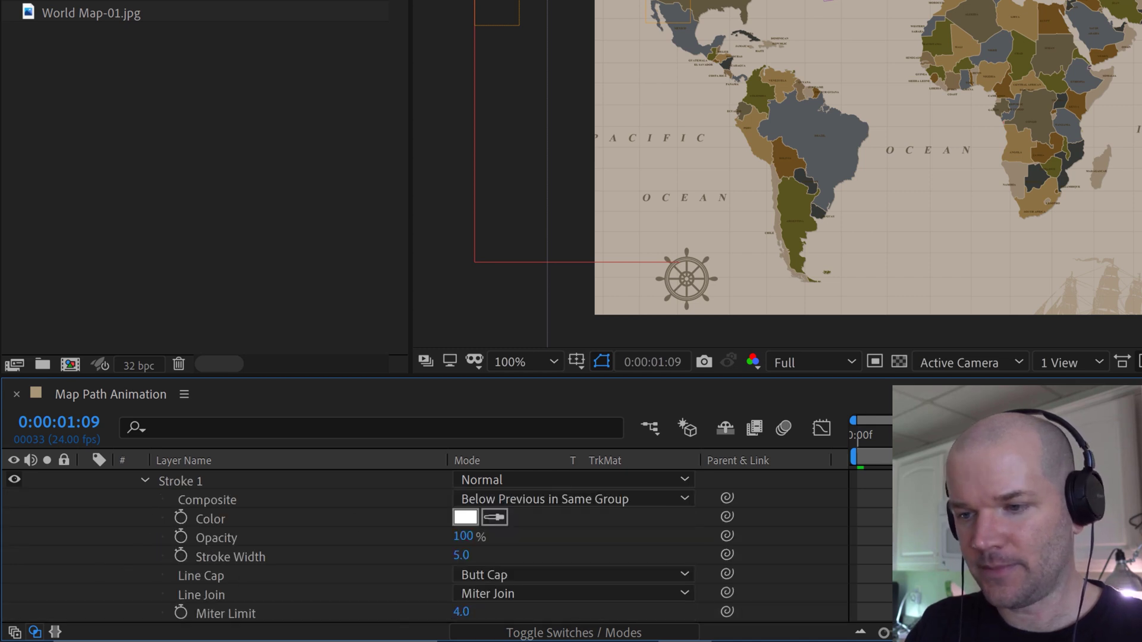
pyautogui.moveTo(951, 367); pyautogui.dragTo(953, 330)
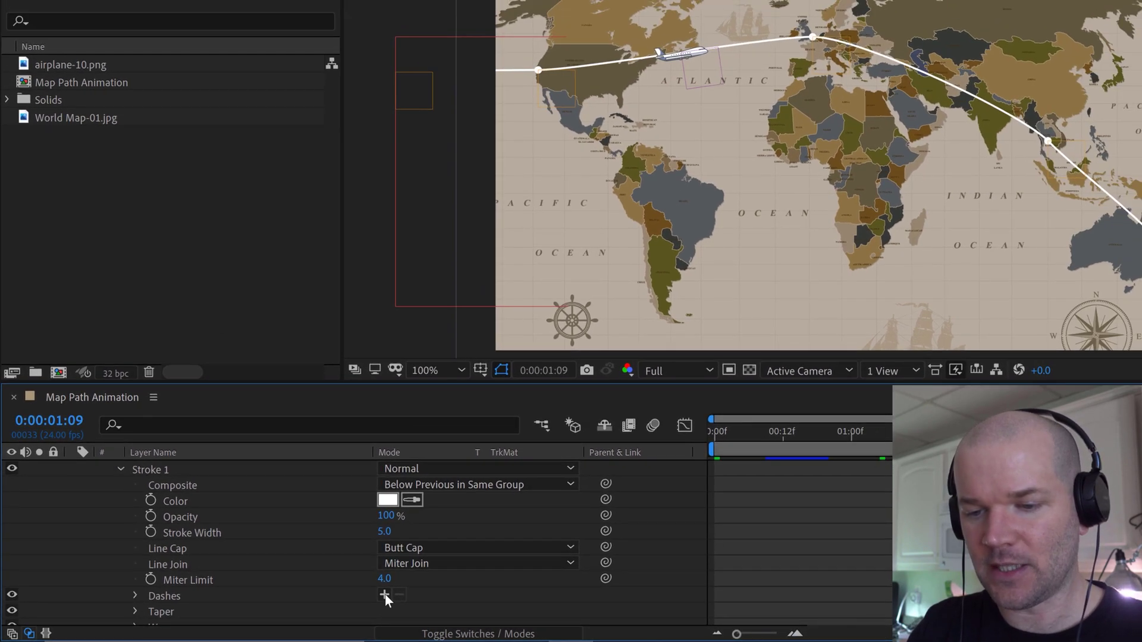
pyautogui.click(461, 586)
pyautogui.scroll(-3, 812, 515)
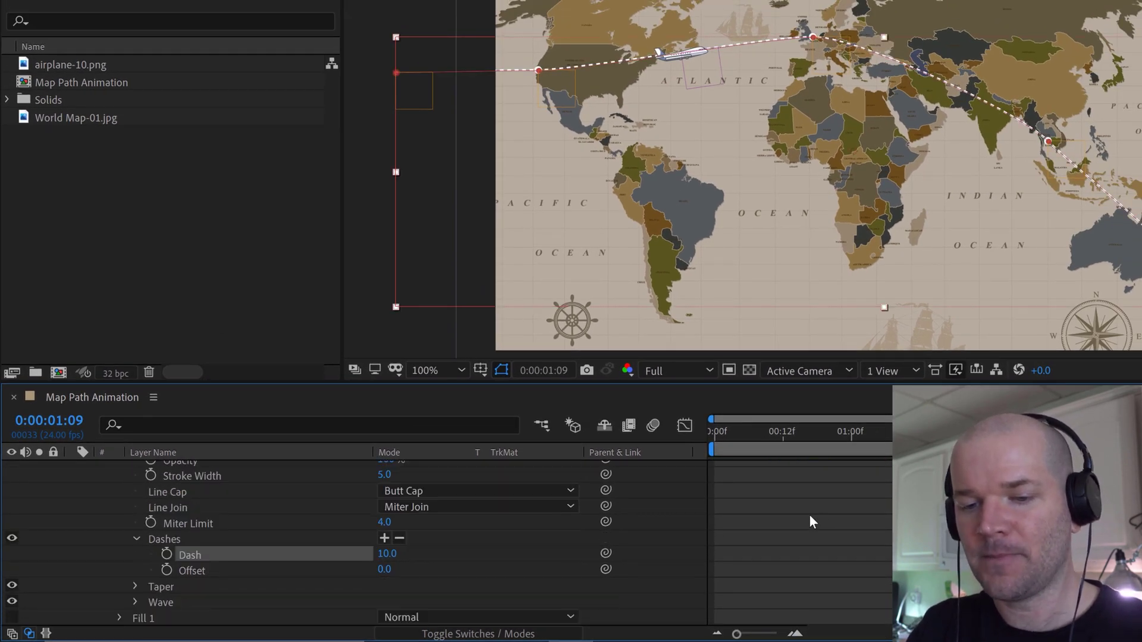
pyautogui.click(385, 538)
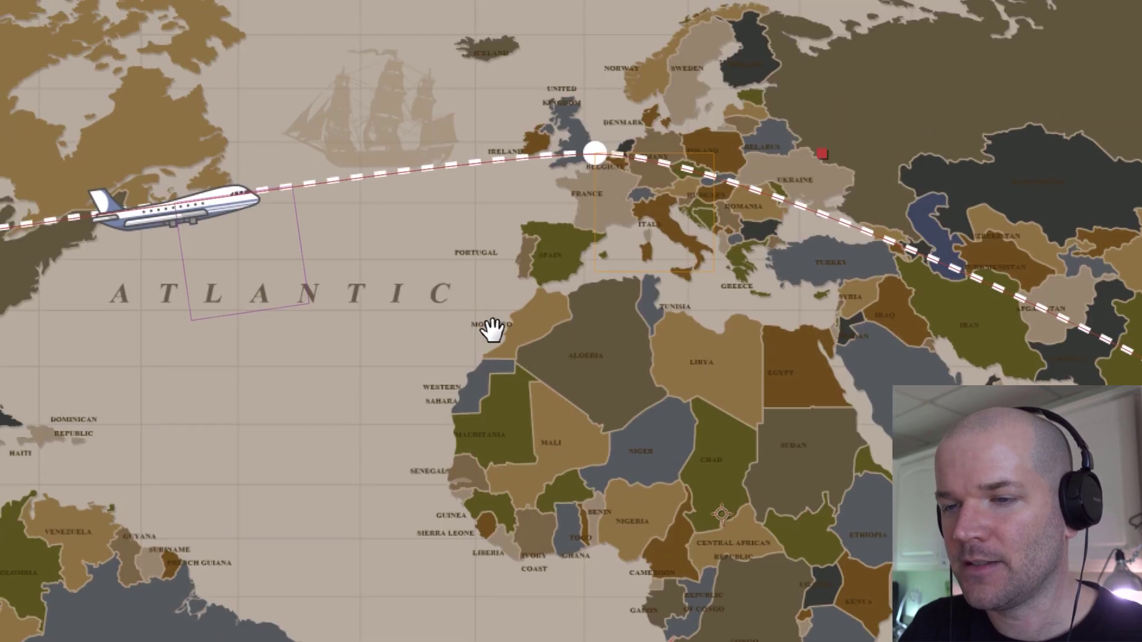
pyautogui.click(611, 162)
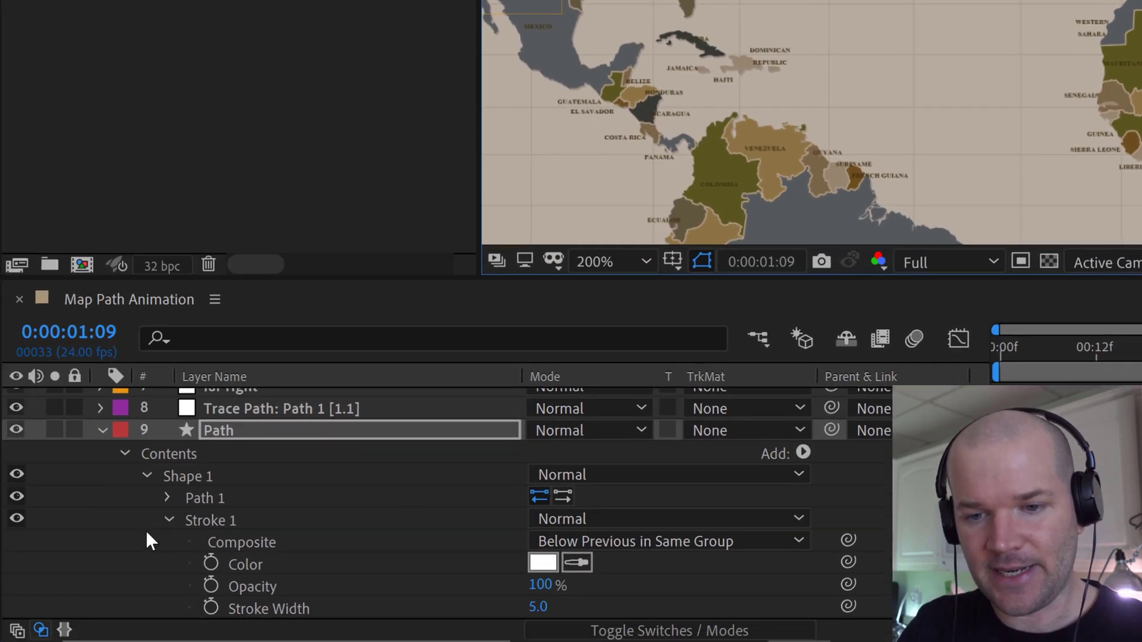
# - Add Trim Paths 1 to the route shape, expand it, and test shortening the line with End
pyautogui.click(166, 518)
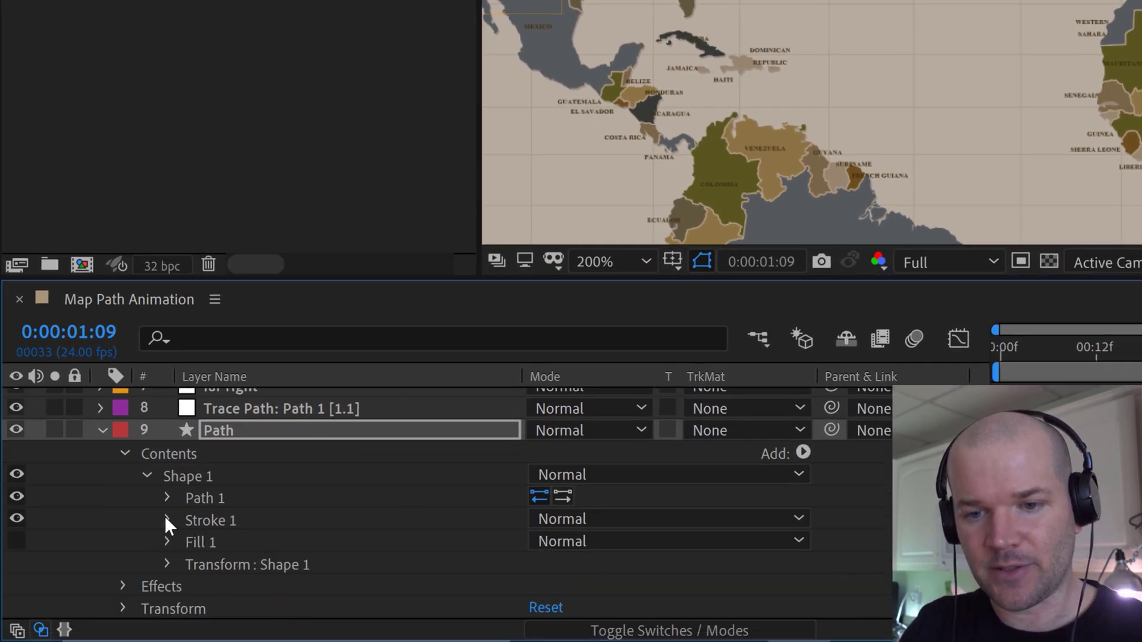
pyautogui.click(804, 453)
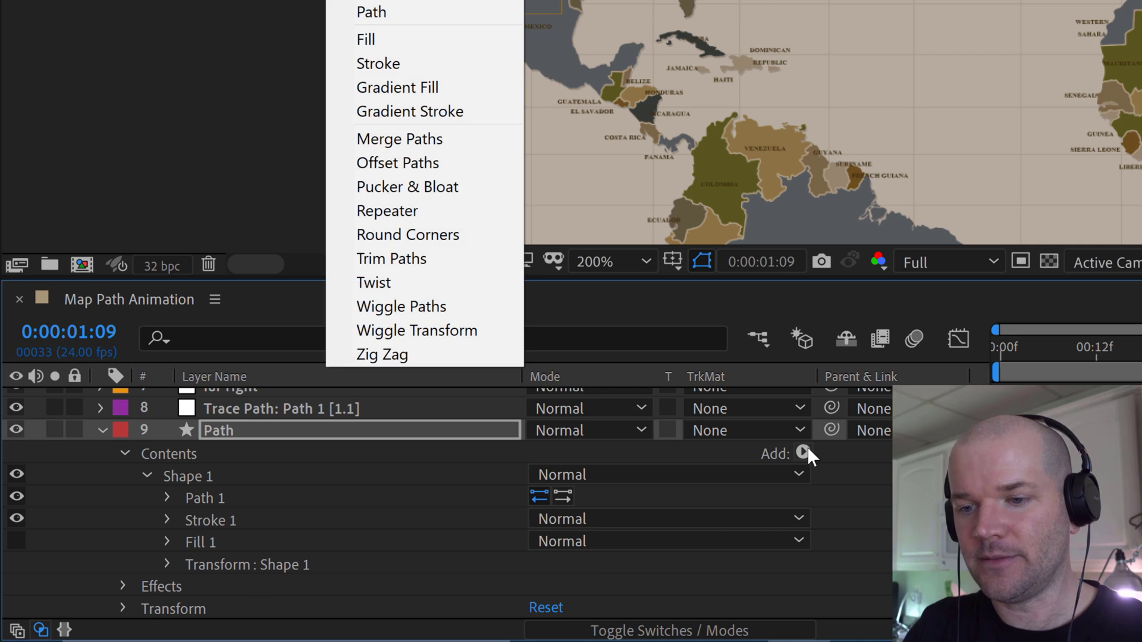
pyautogui.click(401, 258)
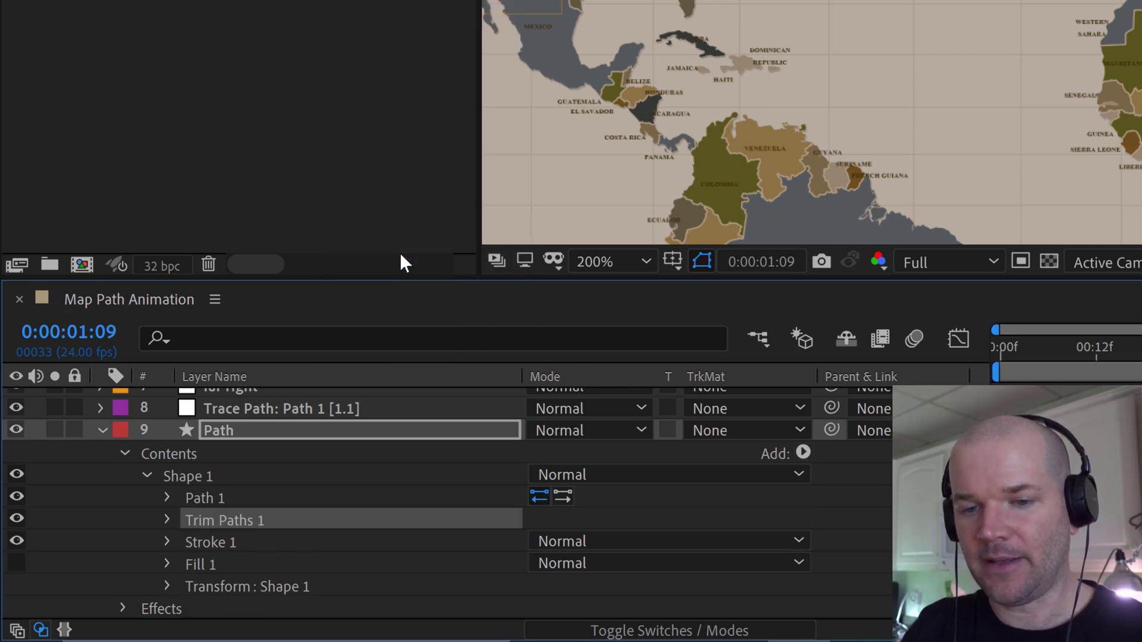
pyautogui.click(167, 519)
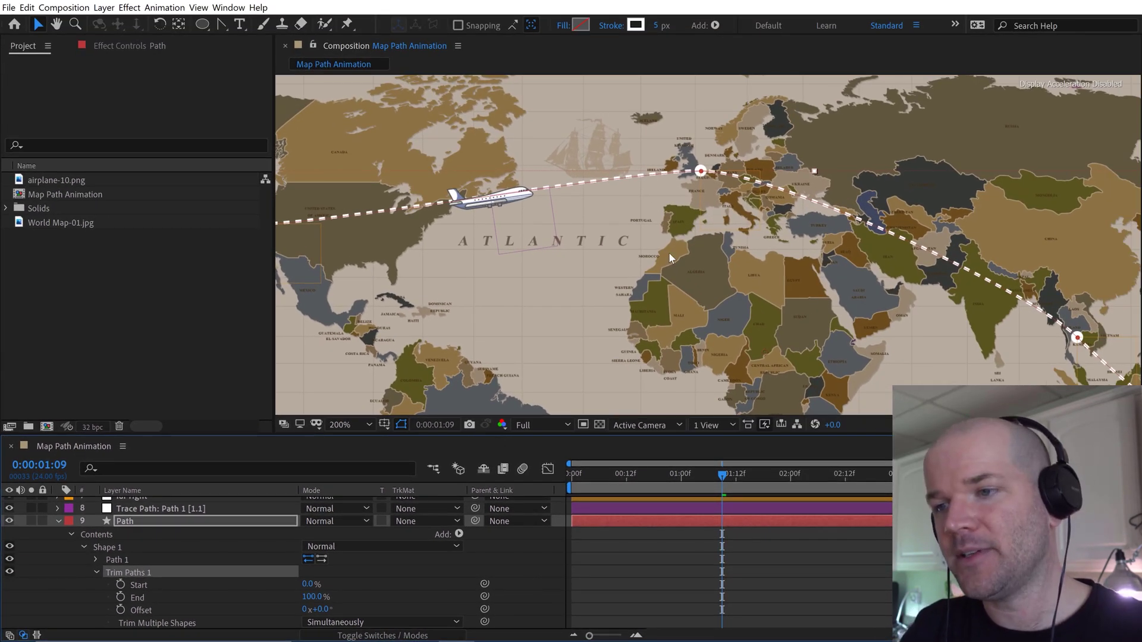
pyautogui.press(',')
pyautogui.press('h')
pyautogui.moveTo(780, 348); pyautogui.dragTo(735, 305)
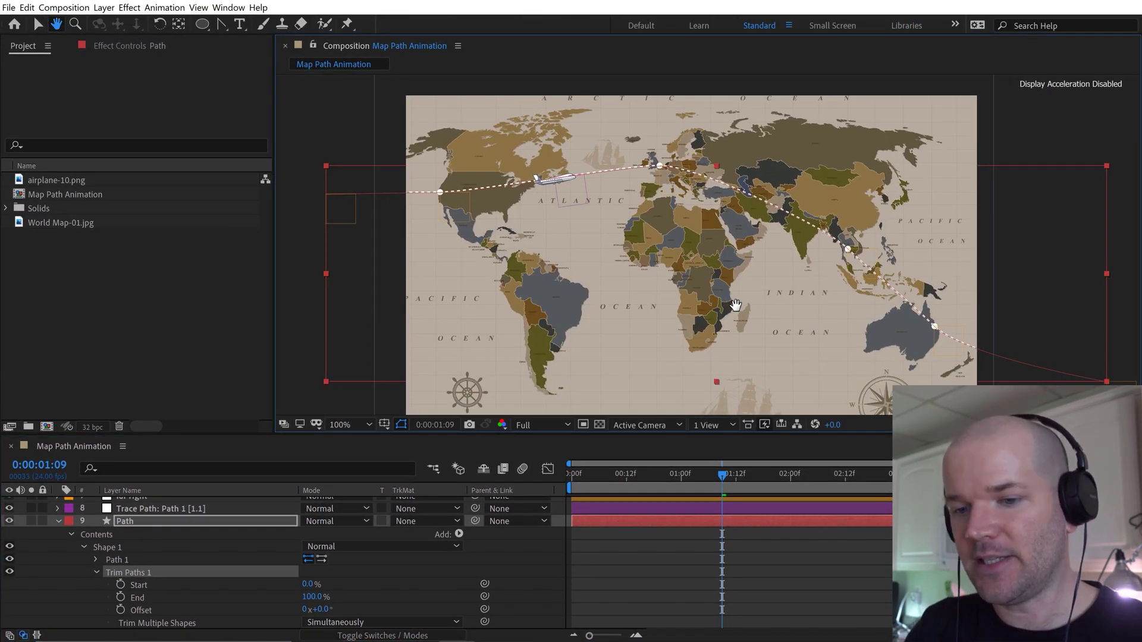
pyautogui.press('v')
pyautogui.moveTo(309, 600); pyautogui.dragTo(333, 577)
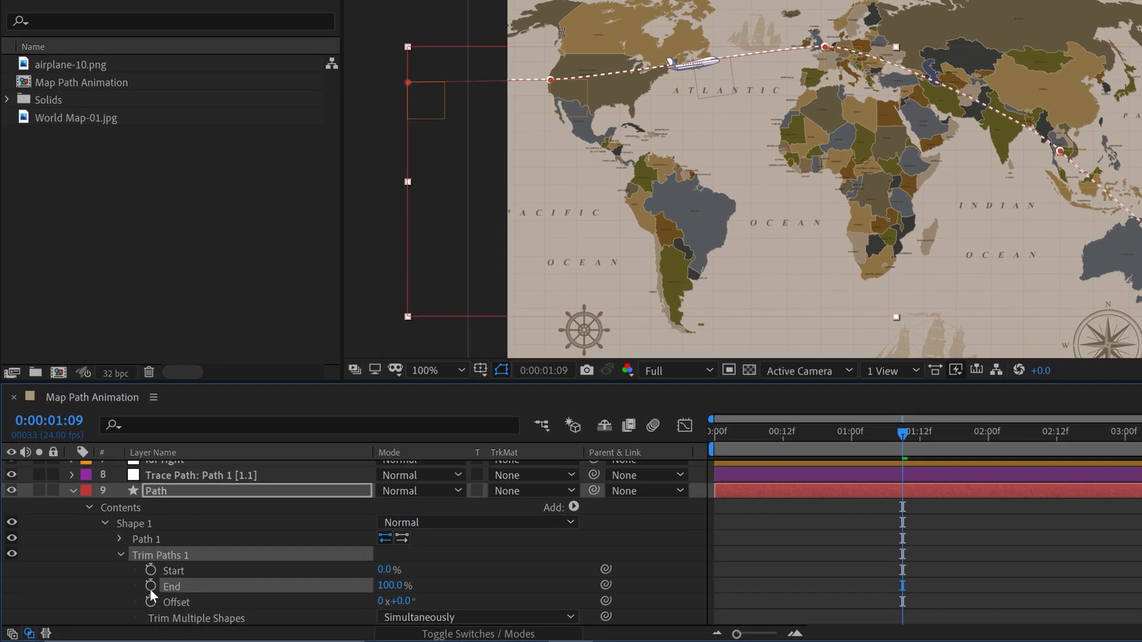
# - Keyframe Trim Paths End, setting it to 0% at the first frame
pyautogui.click(150, 587)
pyautogui.moveTo(724, 438); pyautogui.dragTo(674, 438)
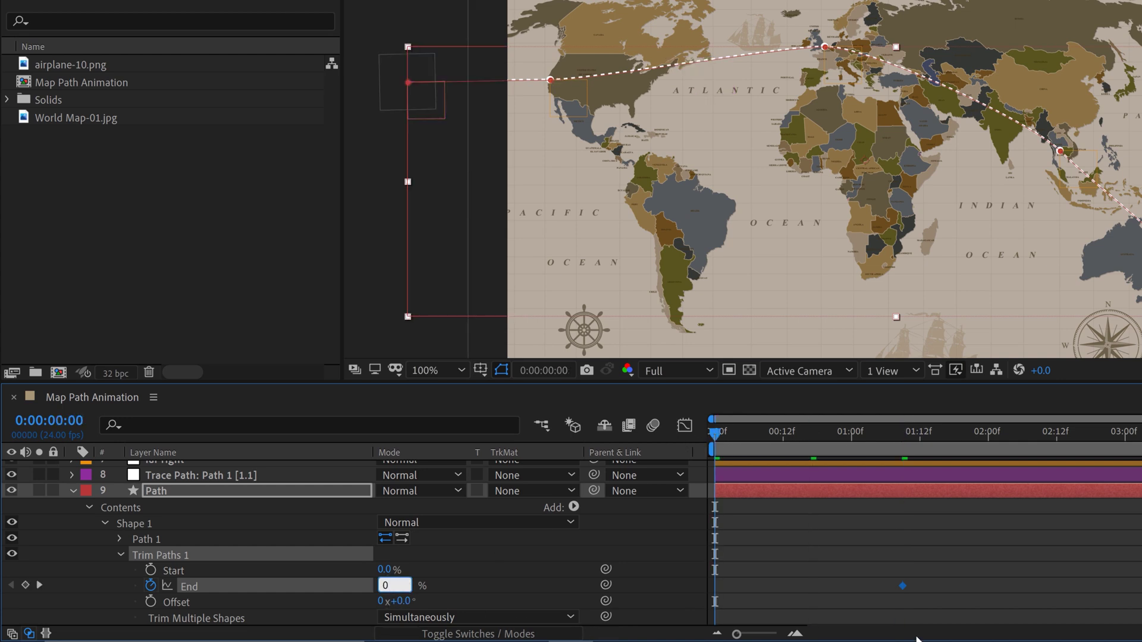
pyautogui.press('Return')
pyautogui.click(1009, 537)
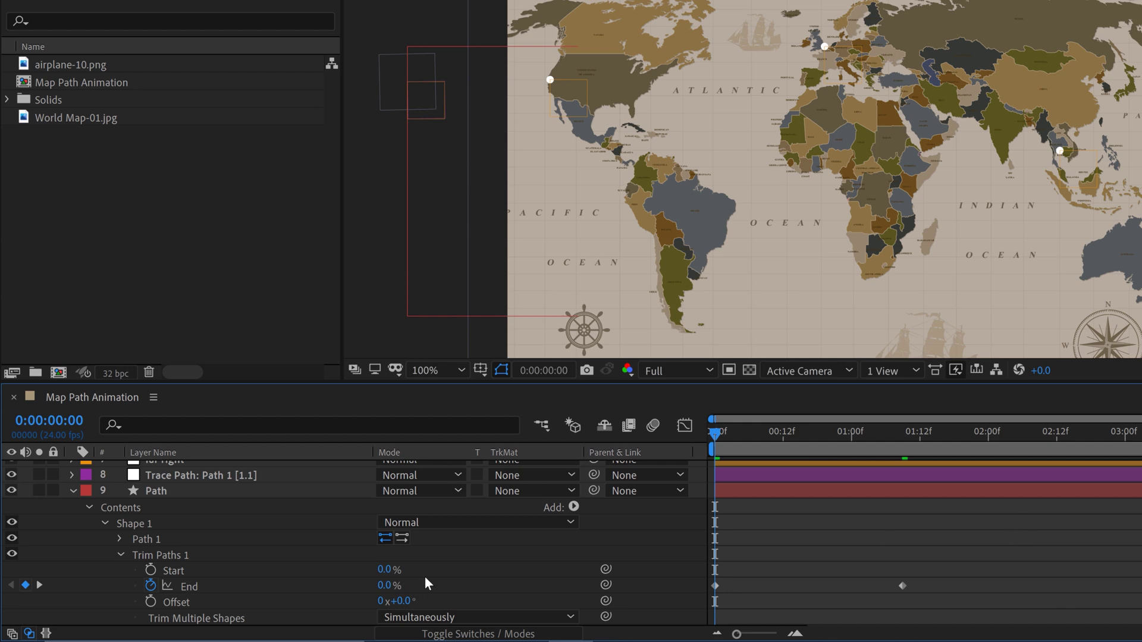
# - Show both layers' keyframes, move the End keyframe to the timeline end, and preview
pyautogui.click(210, 473)
pyautogui.keyDown('shift'); pyautogui.click(170, 487); pyautogui.keyUp('shift')
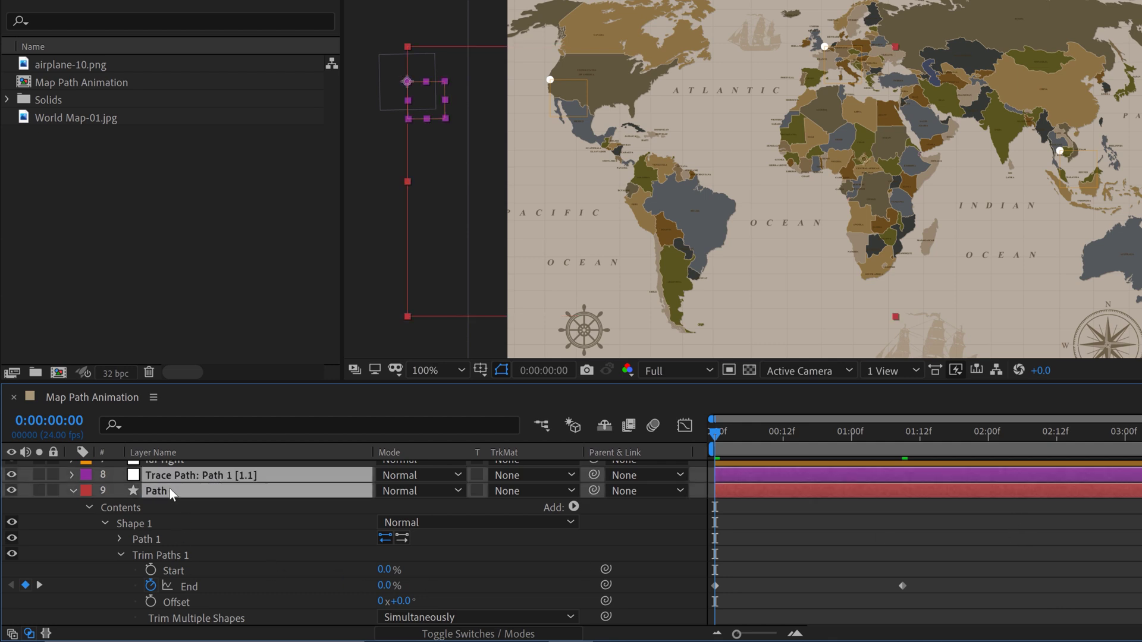
pyautogui.press('u')
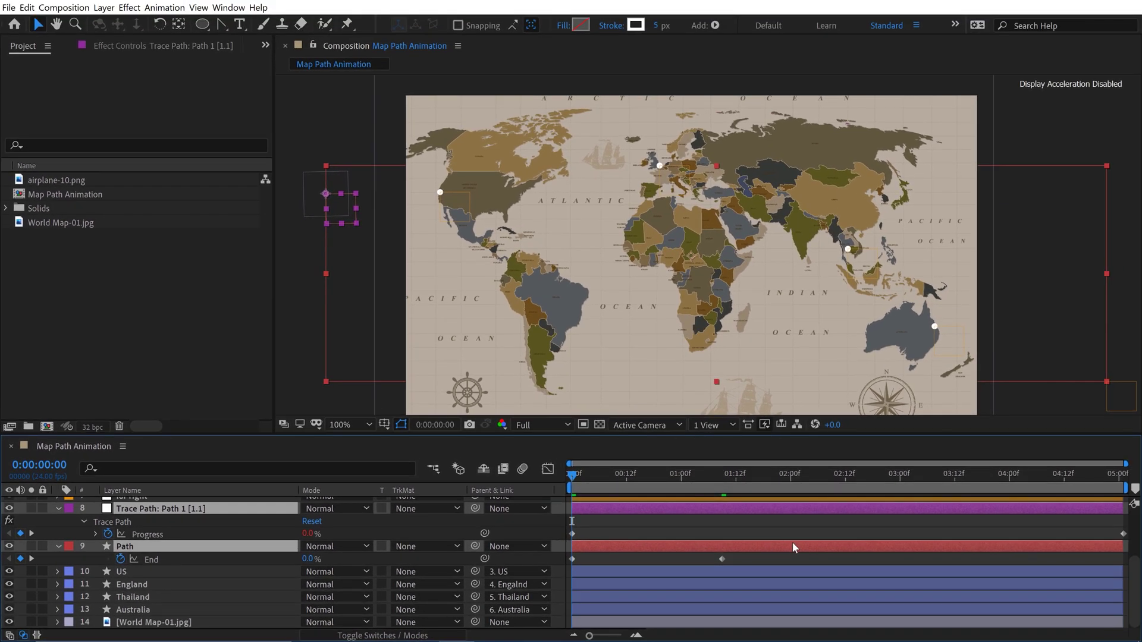
pyautogui.moveTo(722, 559); pyautogui.dragTo(1113, 581)
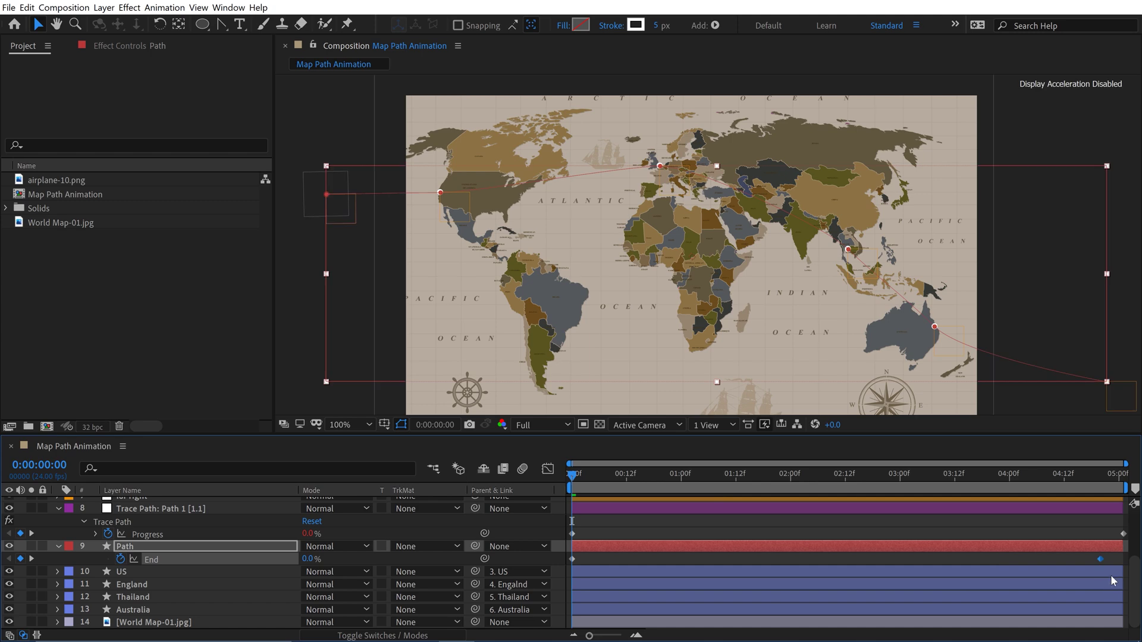
pyautogui.click(1123, 534)
pyautogui.press('space')
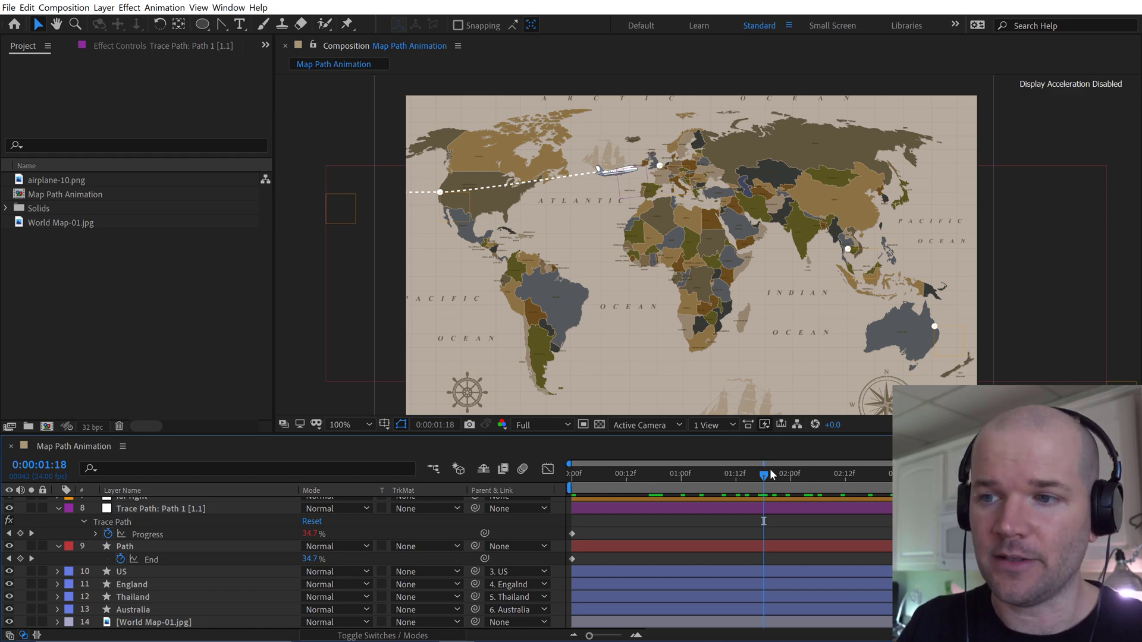
# - Zoom the composition to 400% and pan to the airplane over the Atlantic
pyautogui.press('.')
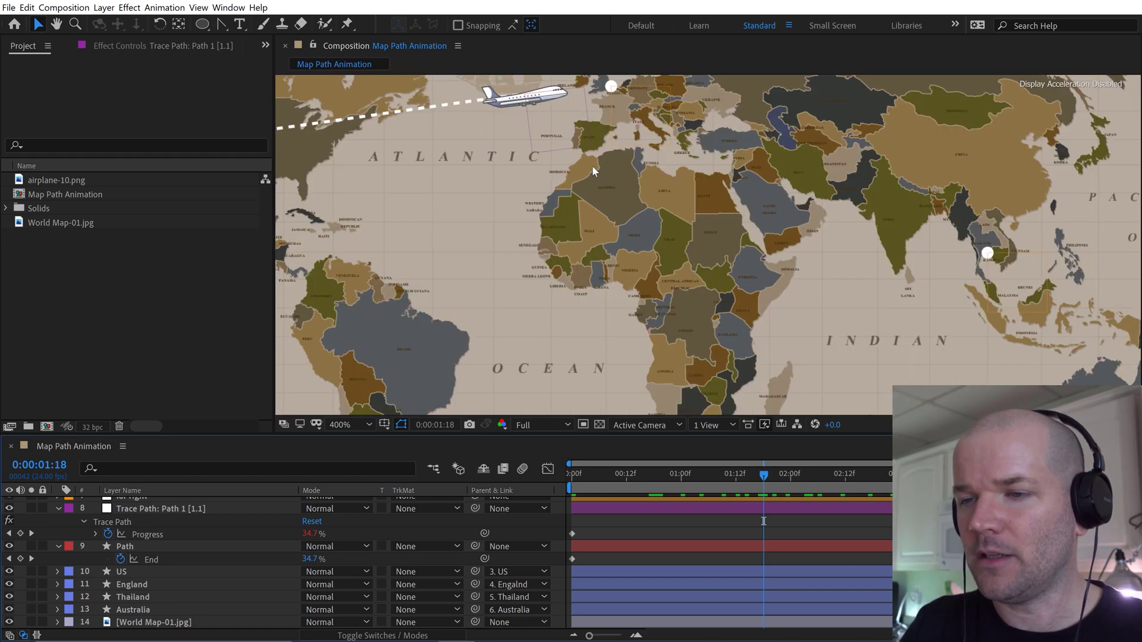
pyautogui.press('.')
pyautogui.press('h')
pyautogui.moveTo(647, 242); pyautogui.dragTo(851, 326)
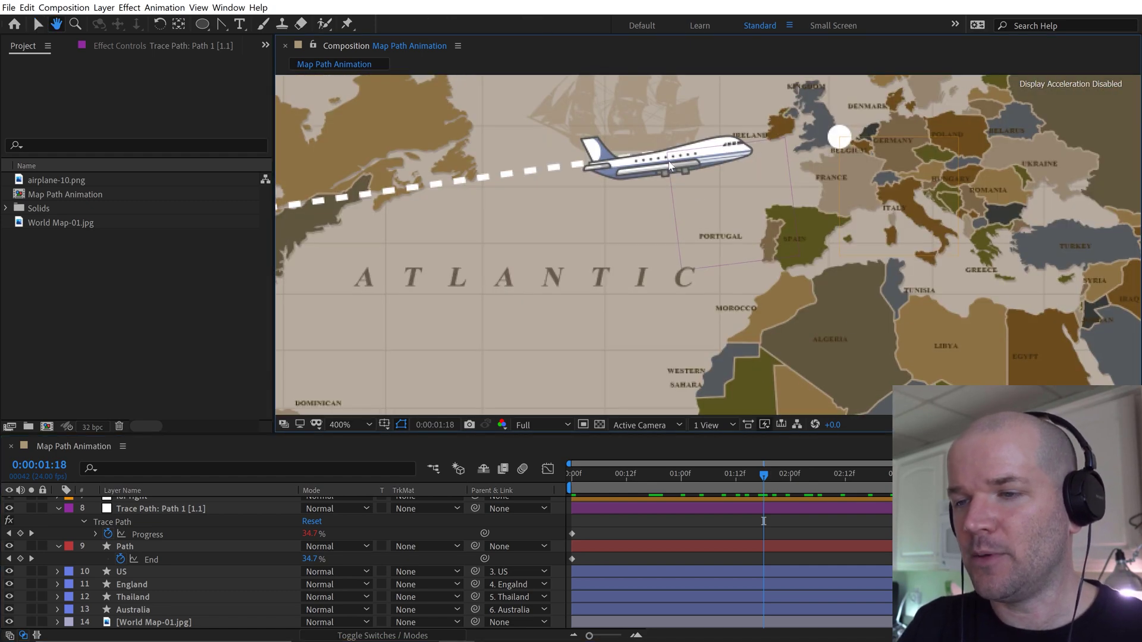
pyautogui.press('v')
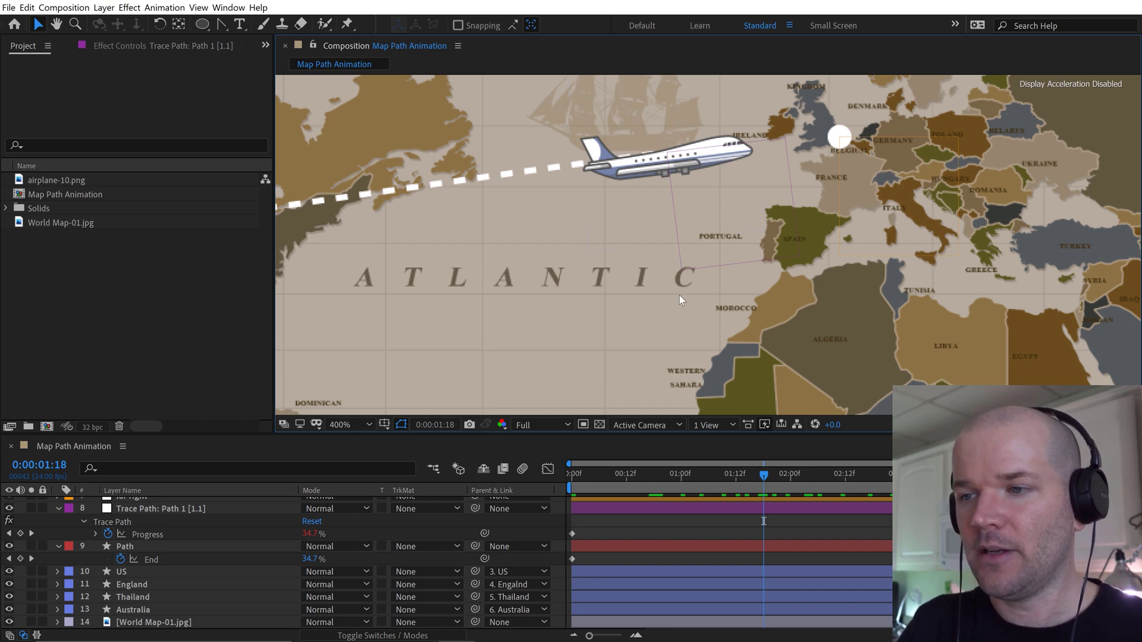
pyautogui.moveTo(770, 480)
pyautogui.mouseDown()
pyautogui.moveTo(780, 473)
pyautogui.moveTo(767, 473)
pyautogui.mouseUp()
# - Raise airplane-10.png's anchor point Y to 523 (500, 523), then zoom back to 200%
pyautogui.scroll(2, 225, 540)
pyautogui.scroll(2, 224, 540)
pyautogui.click(173, 492)
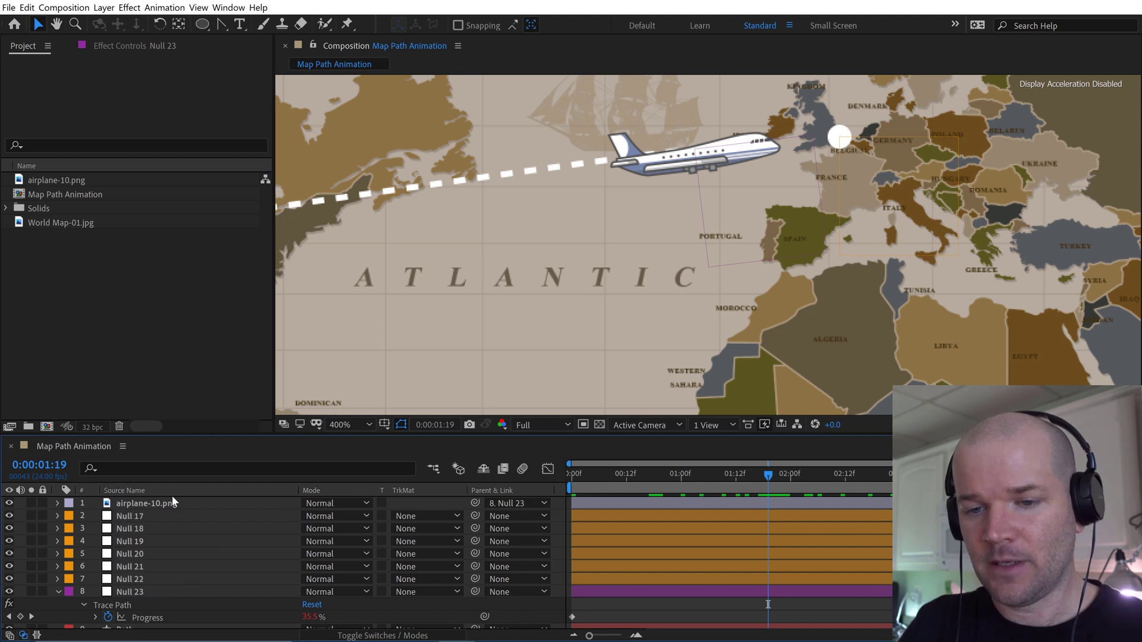
pyautogui.click(171, 491)
pyautogui.click(169, 503)
pyautogui.press('a')
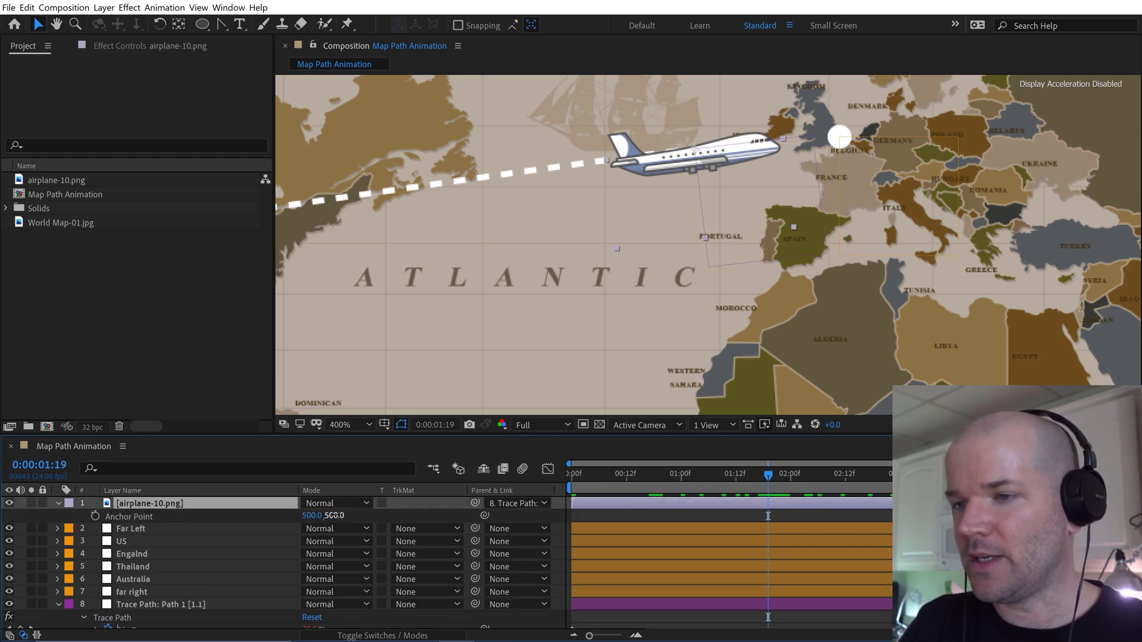
pyautogui.moveTo(335, 515); pyautogui.dragTo(354, 507)
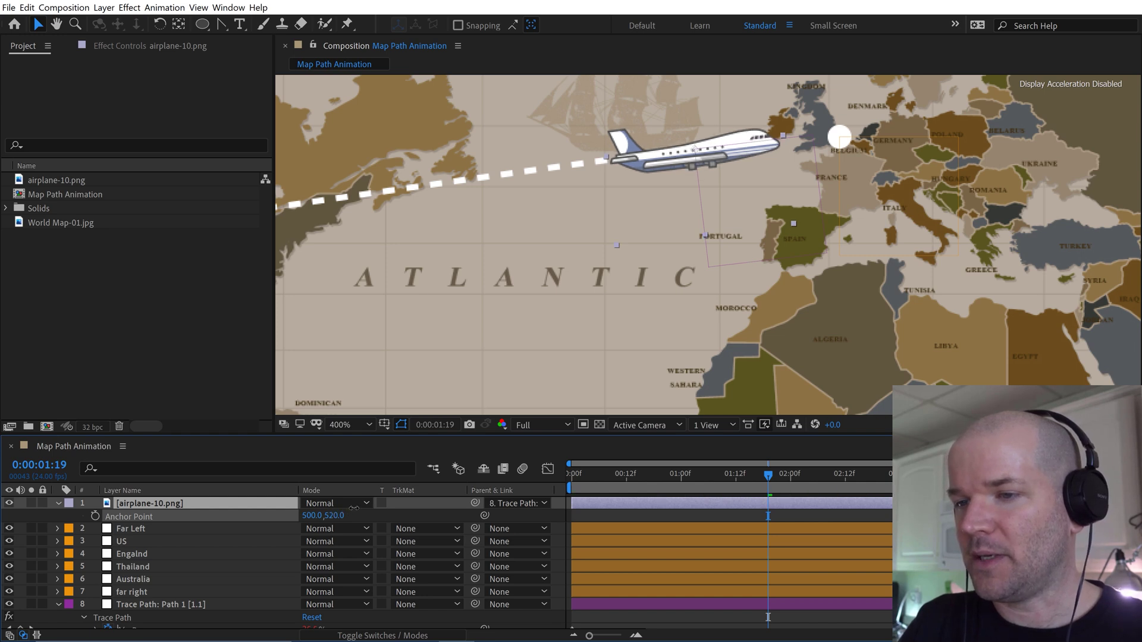
pyautogui.moveTo(767, 474); pyautogui.dragTo(723, 475)
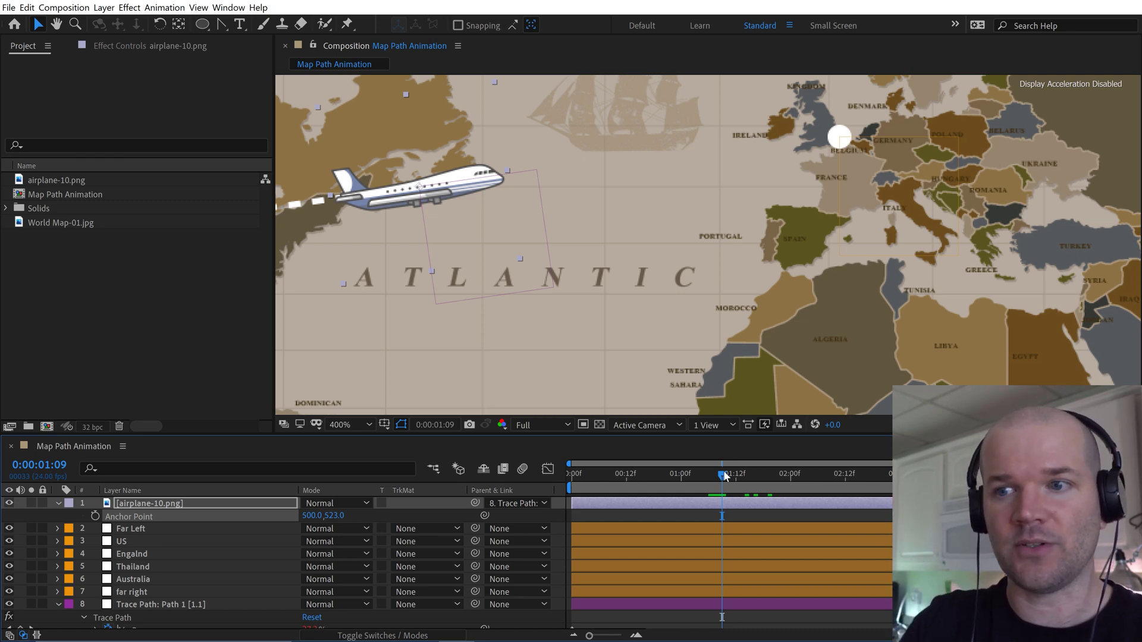
pyautogui.press(',')
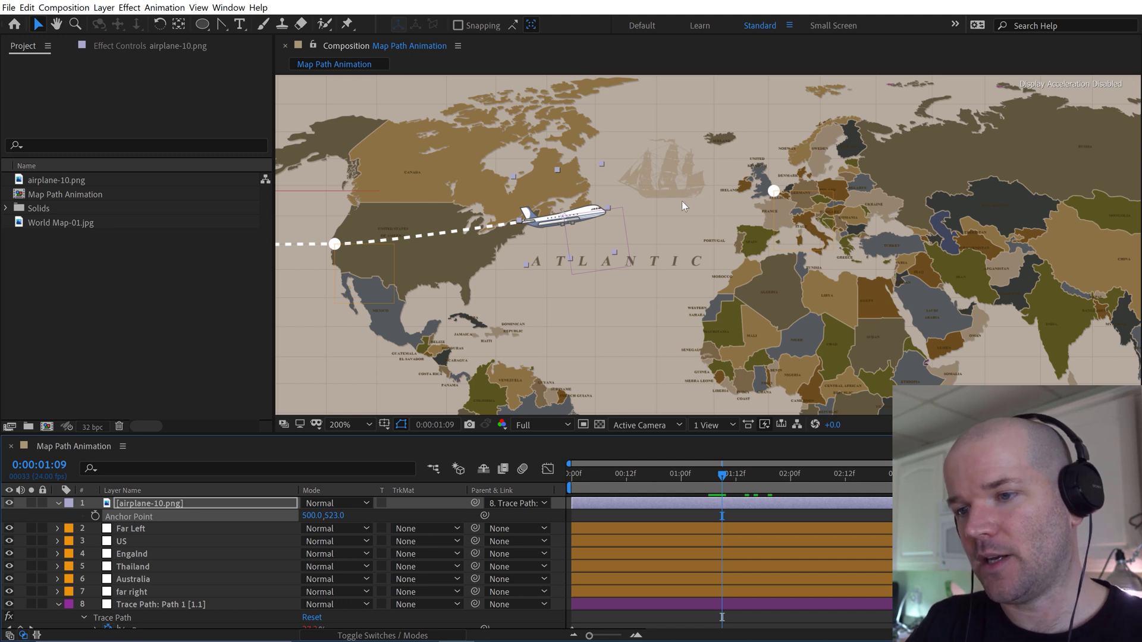
# - Select the US, England, Thailand and Australia marker layers and go to frame 14
pyautogui.press('space')
pyautogui.moveTo(518, 304); pyautogui.dragTo(628, 290)
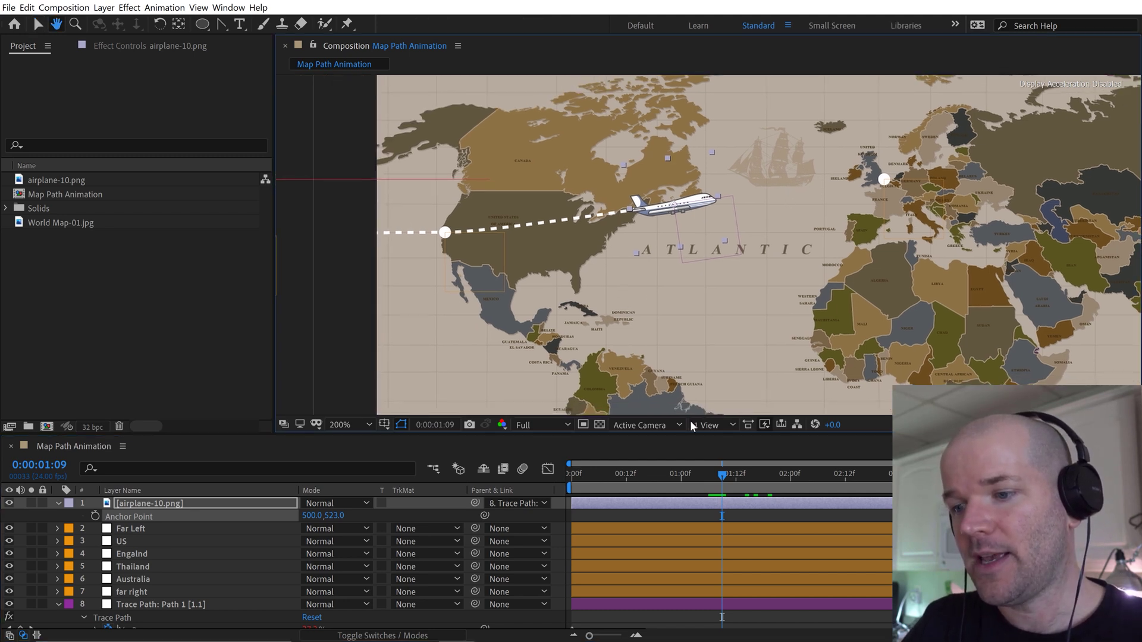
pyautogui.moveTo(711, 480); pyautogui.dragTo(663, 474)
pyautogui.scroll(-3, 181, 543)
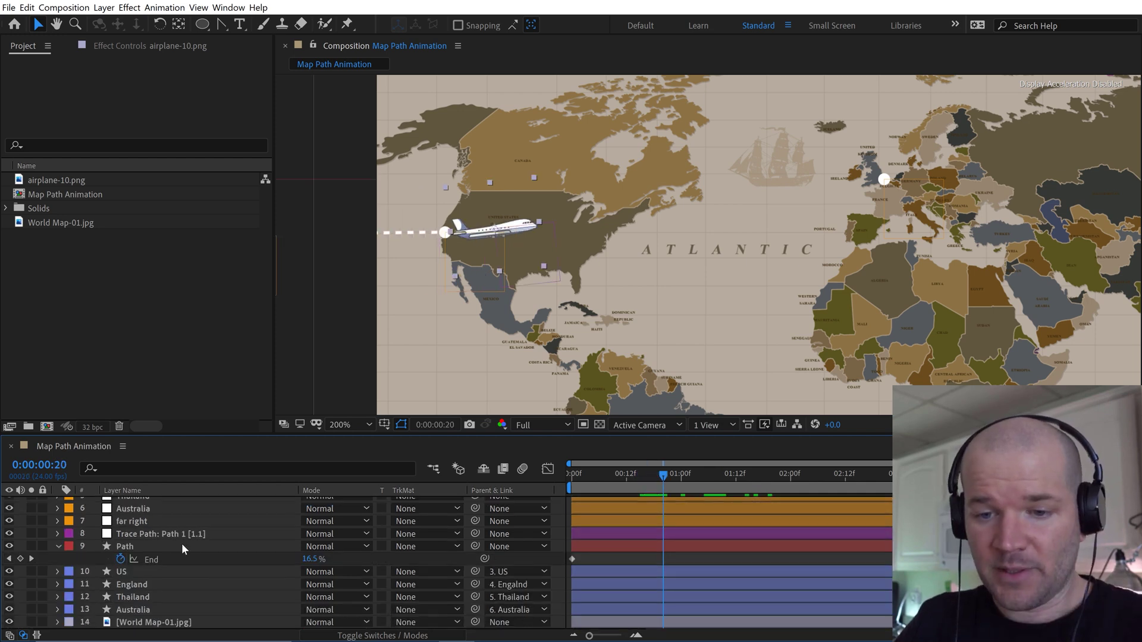
pyautogui.click(57, 546)
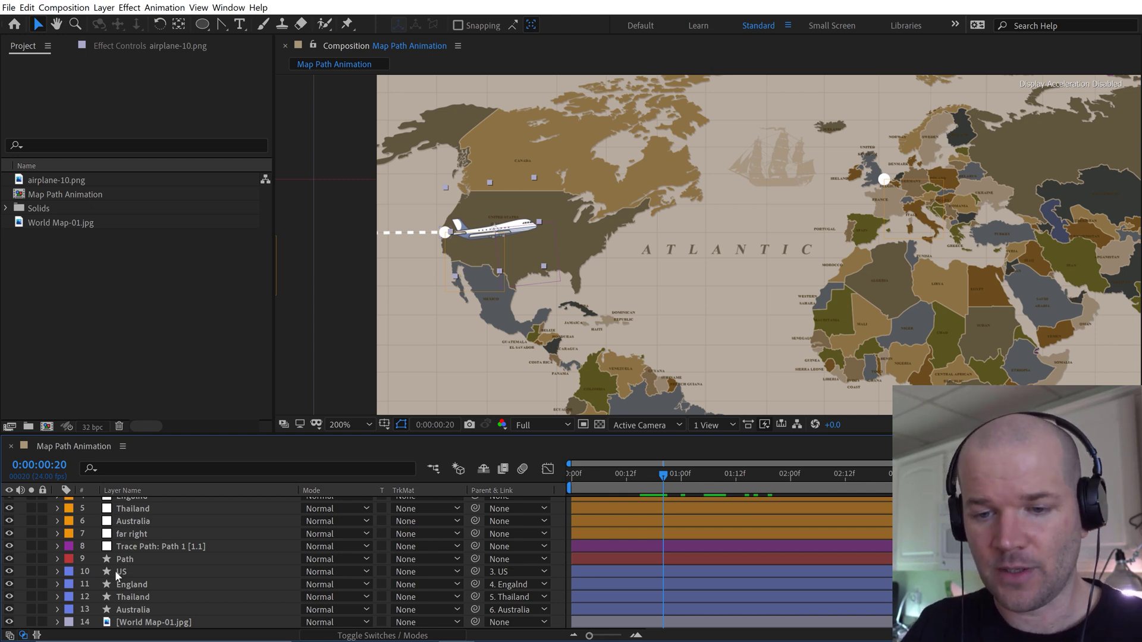
pyautogui.click(119, 573)
pyautogui.keyDown('shift'); pyautogui.click(133, 611); pyautogui.keyUp('shift')
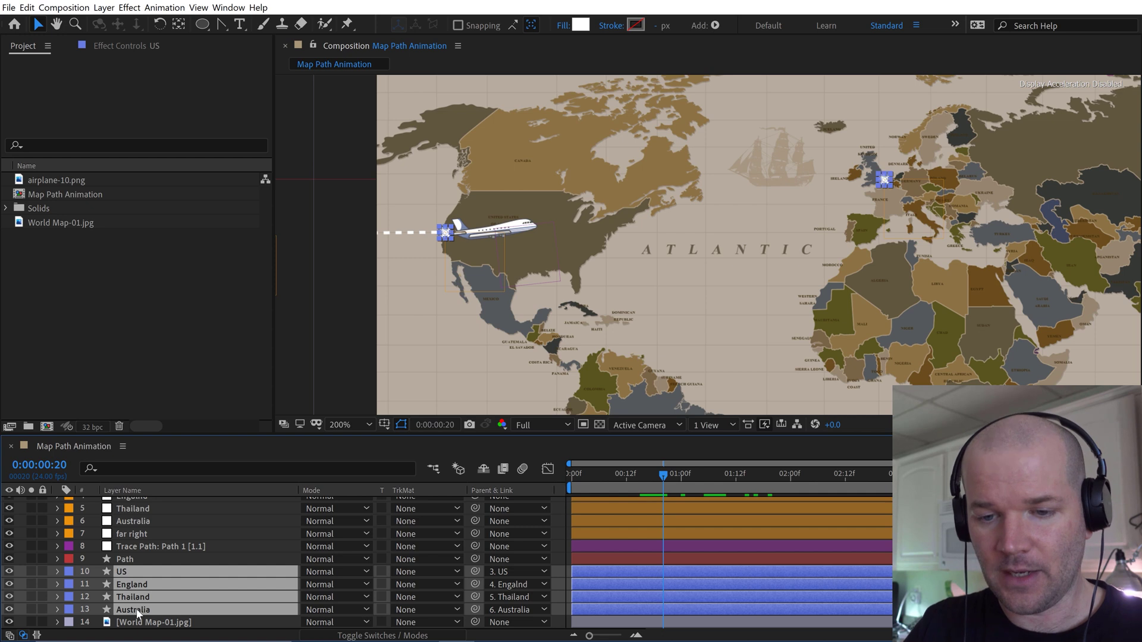
pyautogui.moveTo(623, 476); pyautogui.dragTo(589, 478)
pyautogui.click(634, 476)
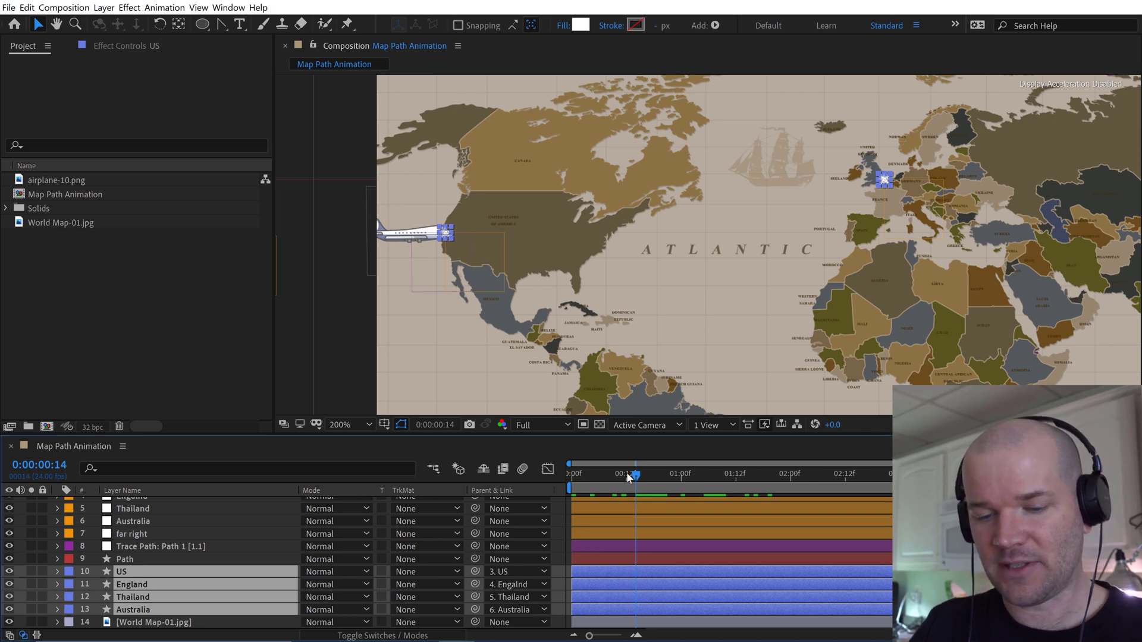
# - Keyframe the four markers' Scale at 100% on frame 14 and 0% on frame 0
pyautogui.press('s')
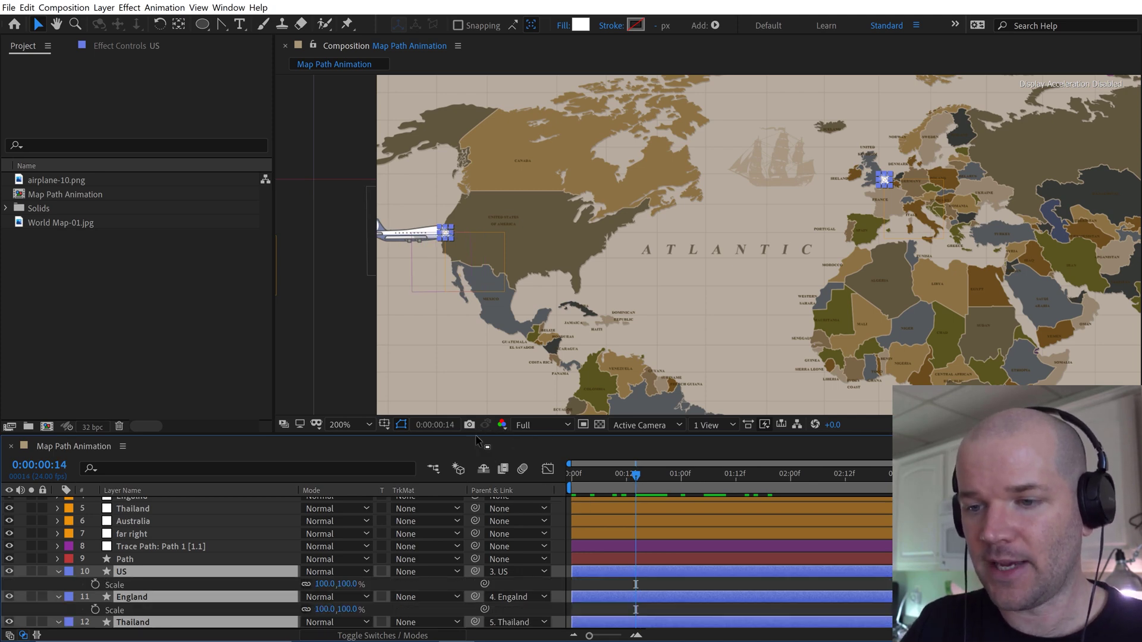
pyautogui.moveTo(477, 436); pyautogui.dragTo(477, 402)
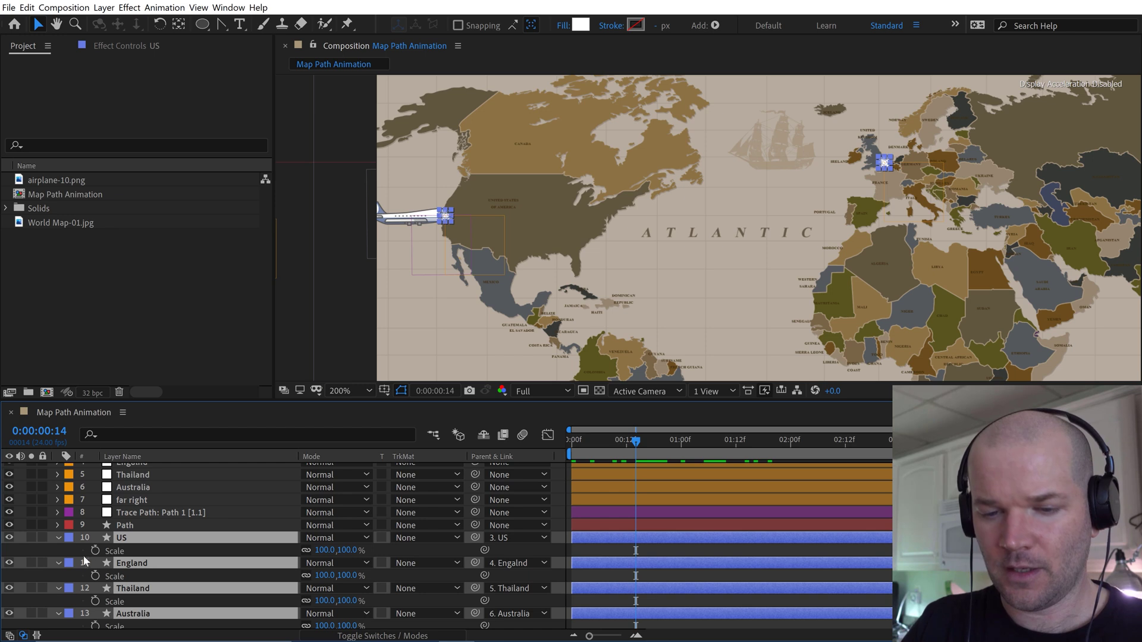
pyautogui.click(95, 550)
pyautogui.hotkey('alt', 'shift', 's')
pyautogui.press('Home')
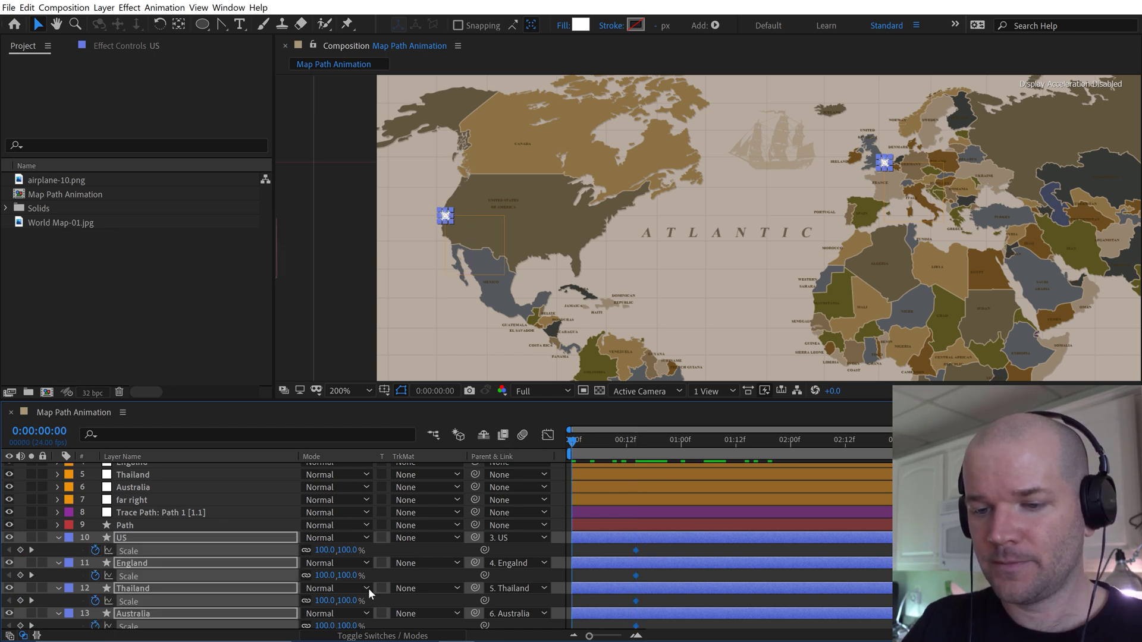
pyautogui.write('0')
pyautogui.press('Return')
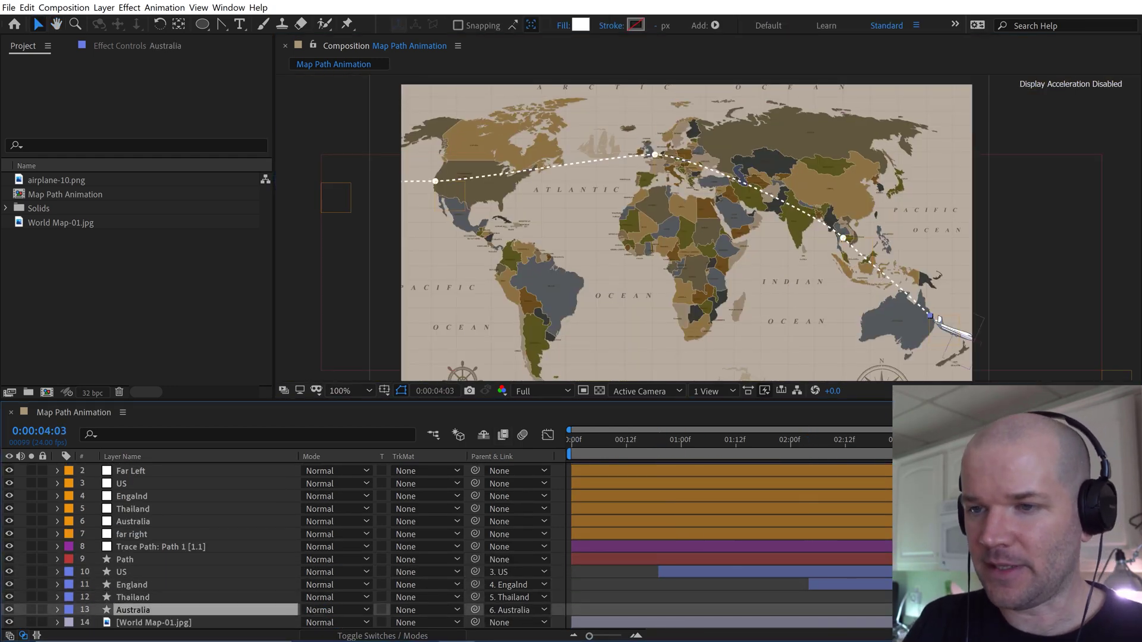
# - Shift the four marker layers about 5 frames earlier and preview the new timing
pyautogui.hotkey('ctrl', 'shift', 'a')
pyautogui.press('space')
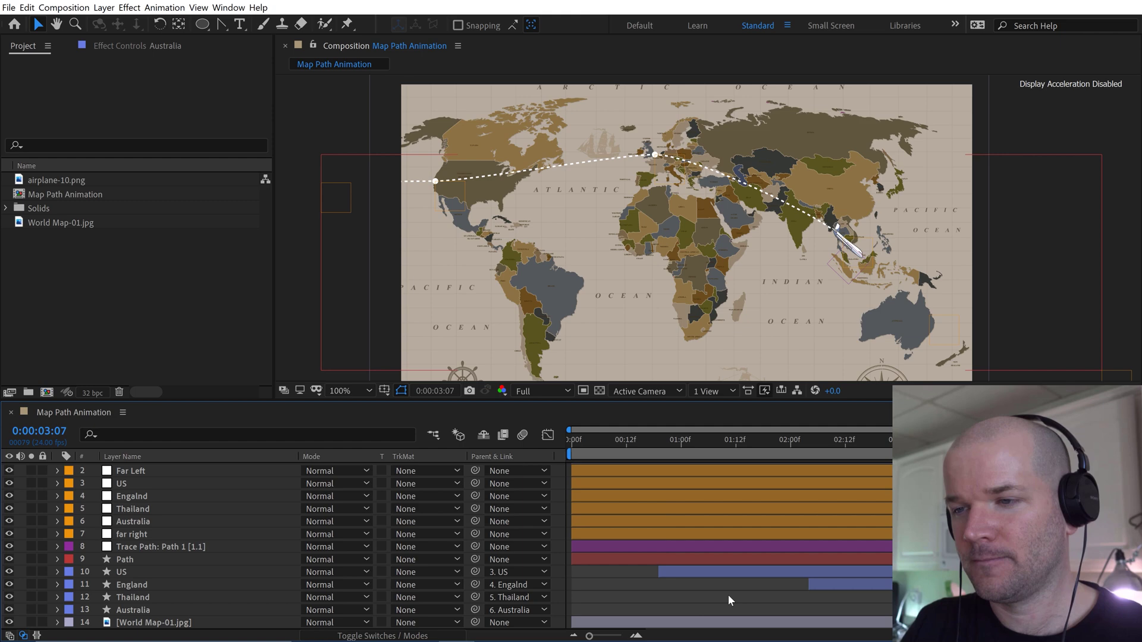
pyautogui.moveTo(727, 619); pyautogui.dragTo(702, 565)
pyautogui.moveTo(714, 572)
pyautogui.mouseDown()
pyautogui.moveTo(638, 568)
pyautogui.moveTo(703, 581)
pyautogui.mouseUp()
pyautogui.click(778, 452)
pyautogui.hotkey('ctrl', 'shift', 'a')
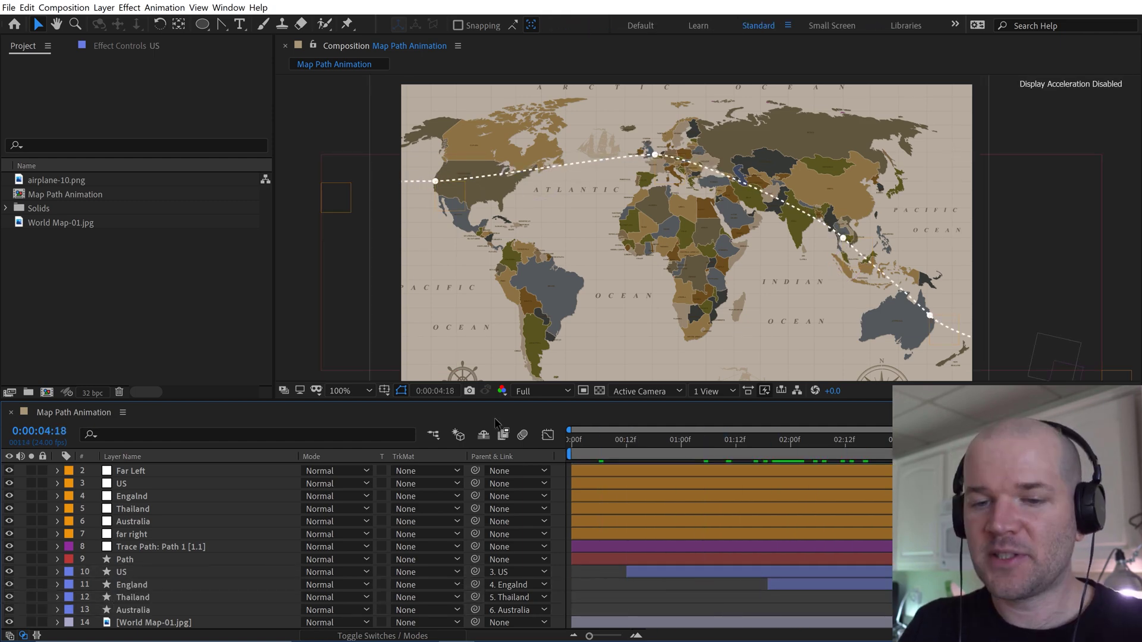
# - Scale the US through Australia destination nulls to 125% and preview from the start
pyautogui.click(128, 483)
pyautogui.keyDown('shift'); pyautogui.click(145, 521); pyautogui.keyUp('shift')
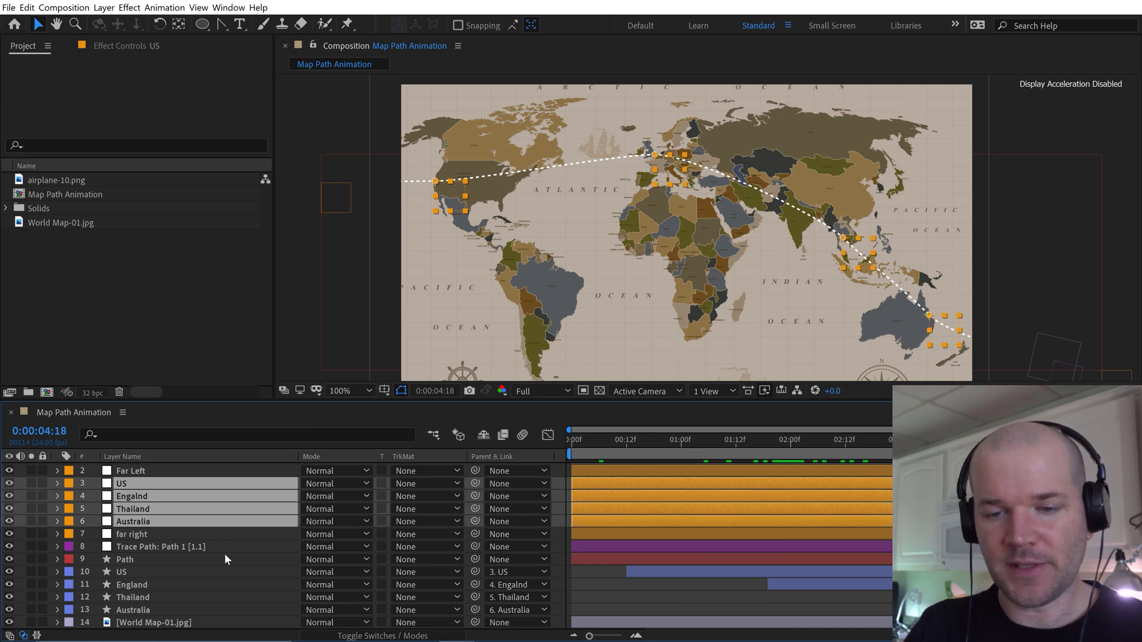
pyautogui.press('s')
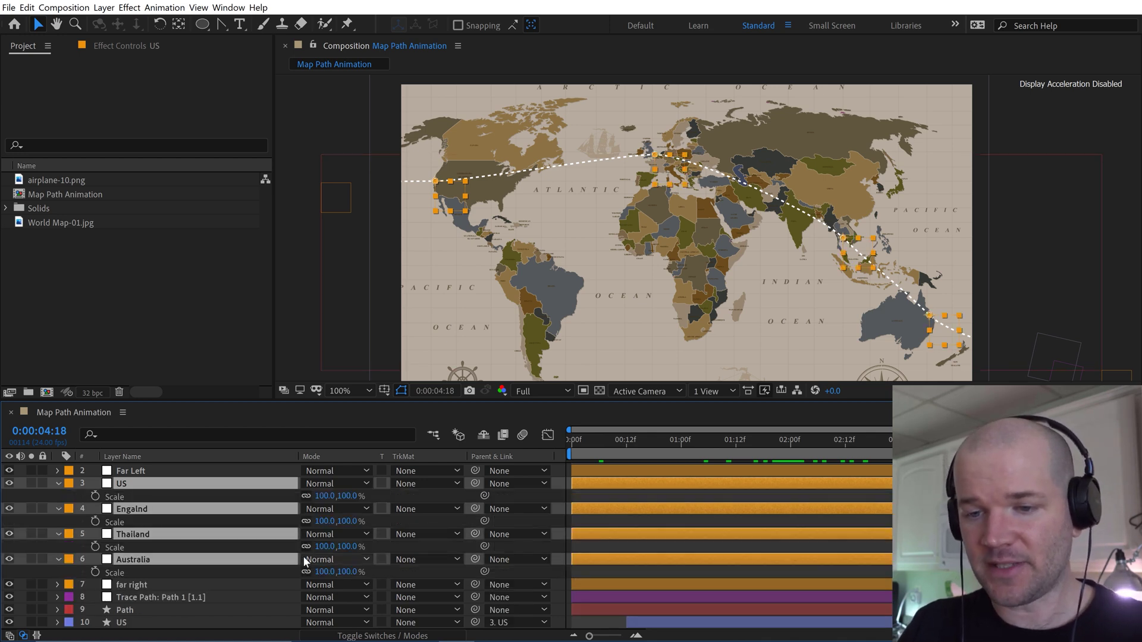
pyautogui.moveTo(325, 497); pyautogui.dragTo(404, 498)
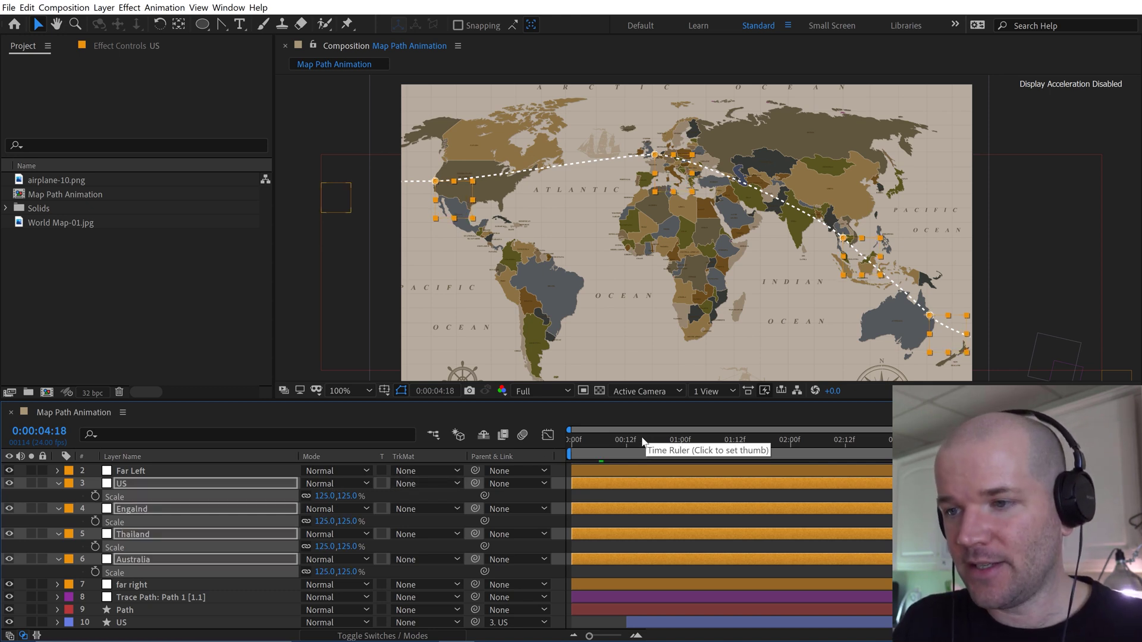
pyautogui.moveTo(658, 447); pyautogui.dragTo(579, 451)
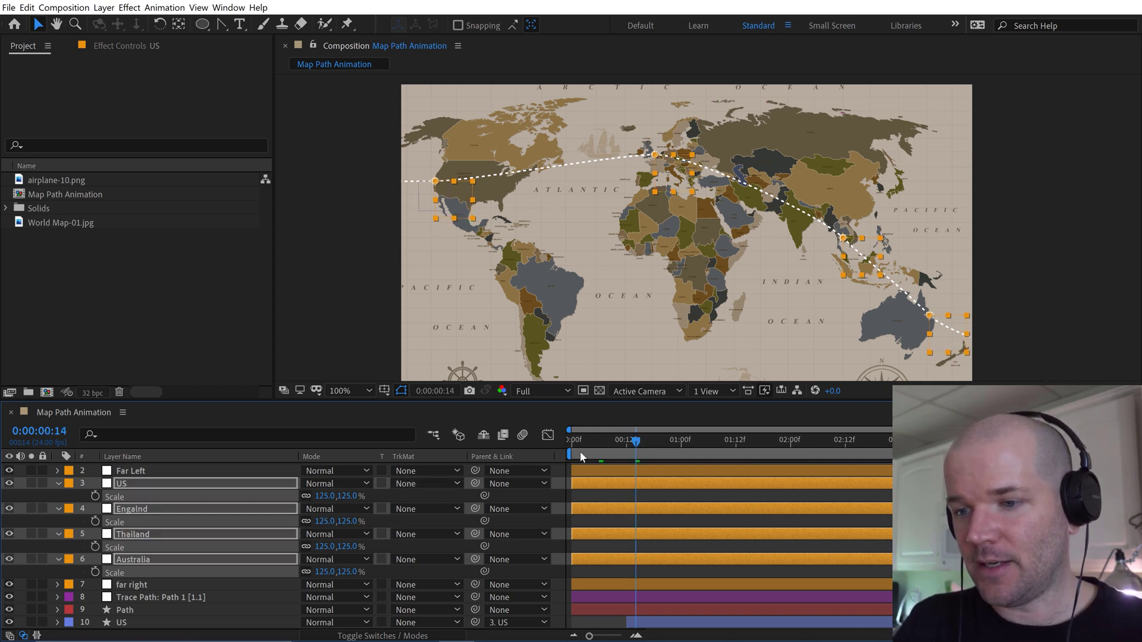
pyautogui.press('space')
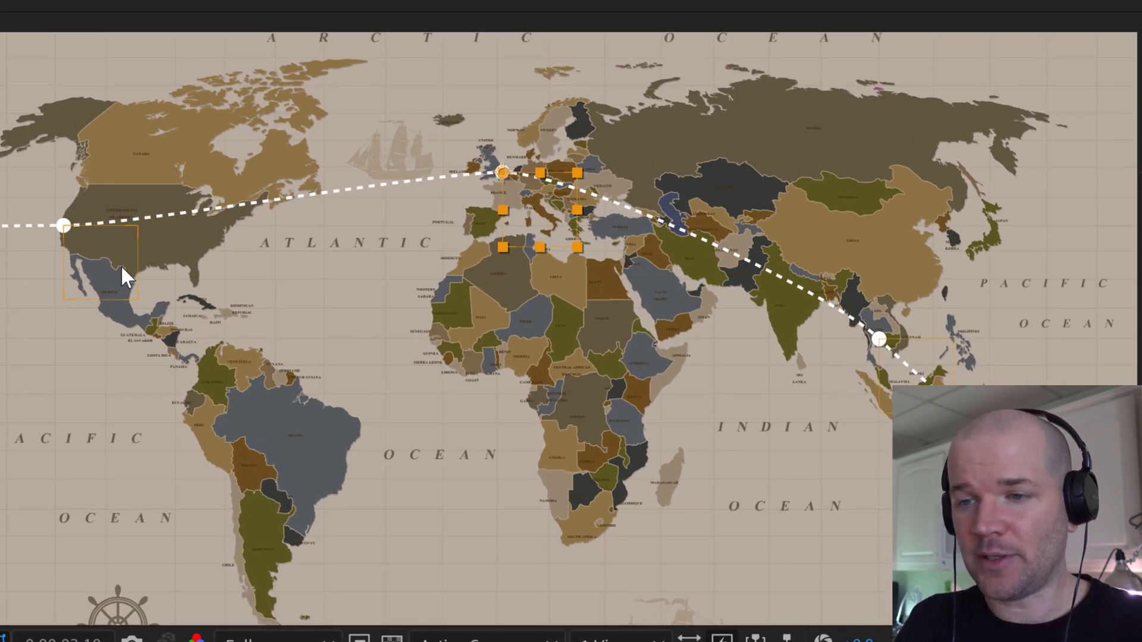
# - Move the destination nulls to the US east coast, southern Europe, India and lower Australia
pyautogui.moveTo(118, 258); pyautogui.dragTo(277, 260)
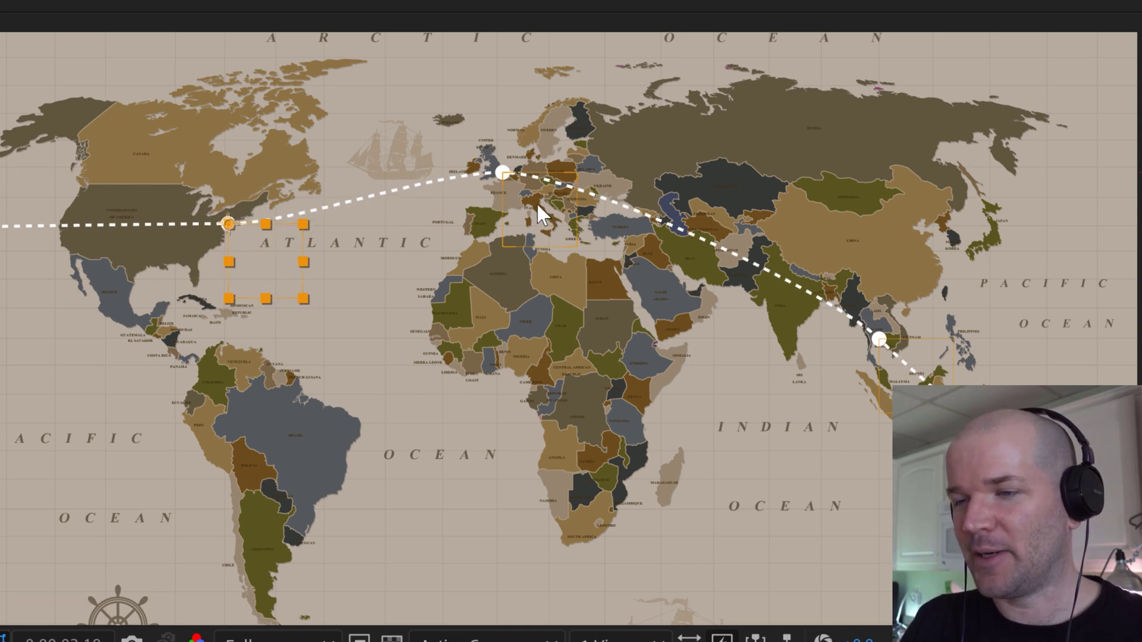
pyautogui.moveTo(538, 204); pyautogui.dragTo(583, 244)
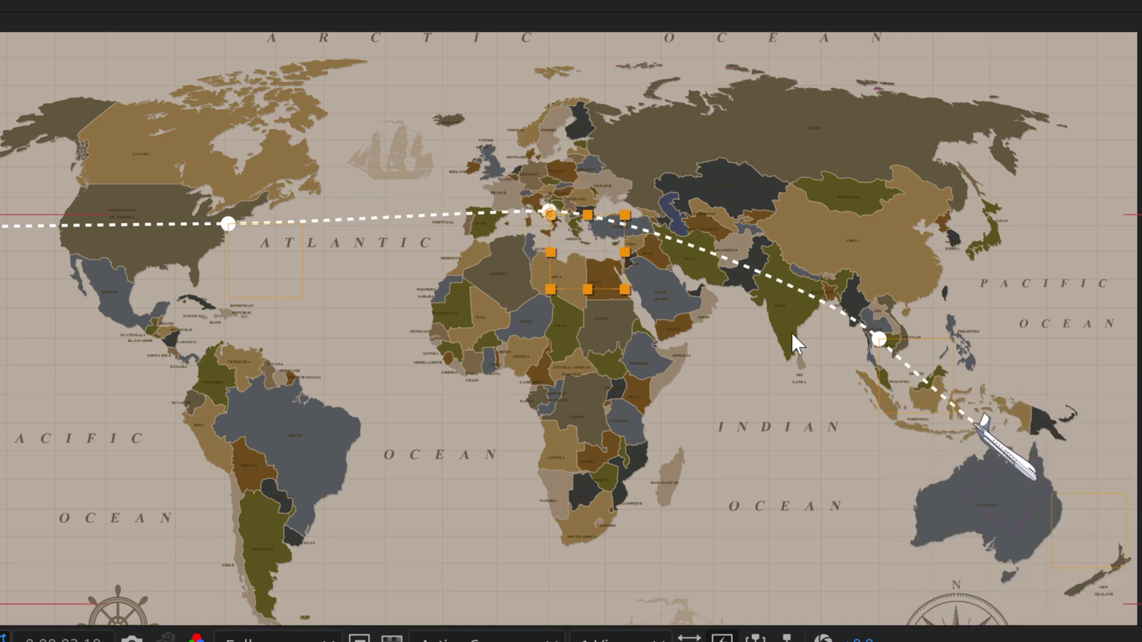
pyautogui.click(897, 369)
pyautogui.moveTo(859, 361); pyautogui.dragTo(799, 334)
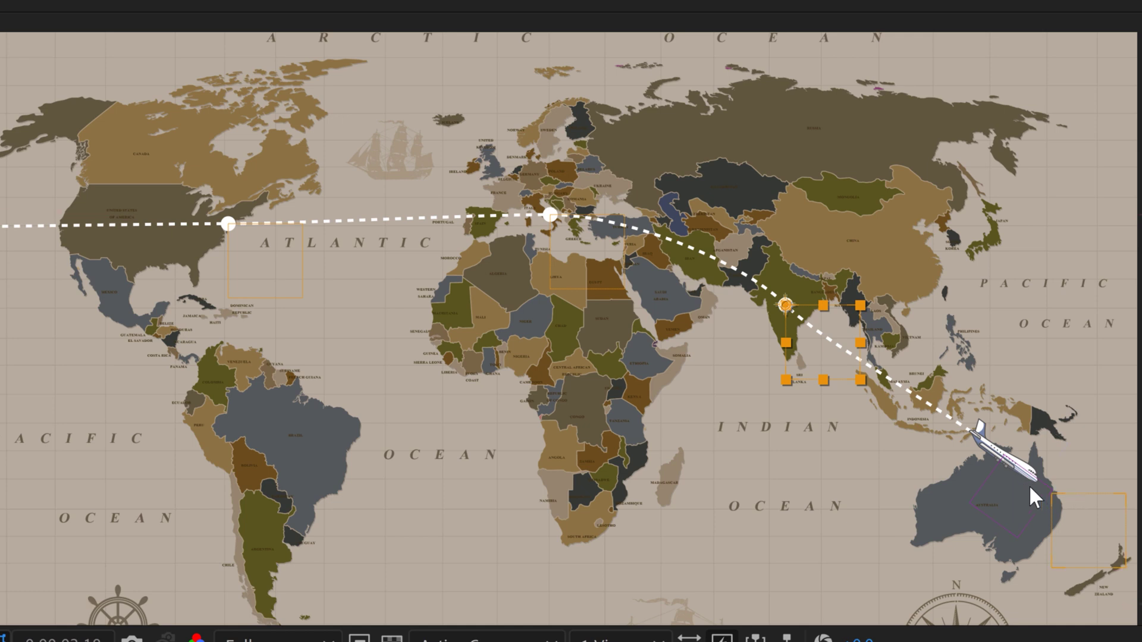
pyautogui.click(1088, 530)
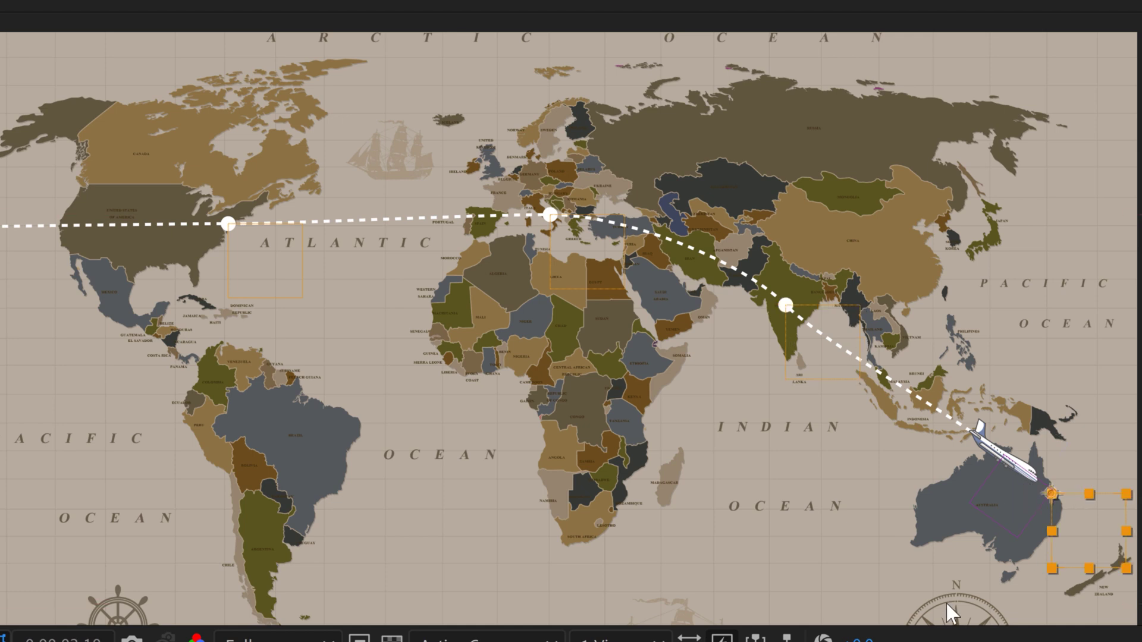
pyautogui.moveTo(1097, 531); pyautogui.dragTo(1139, 632)
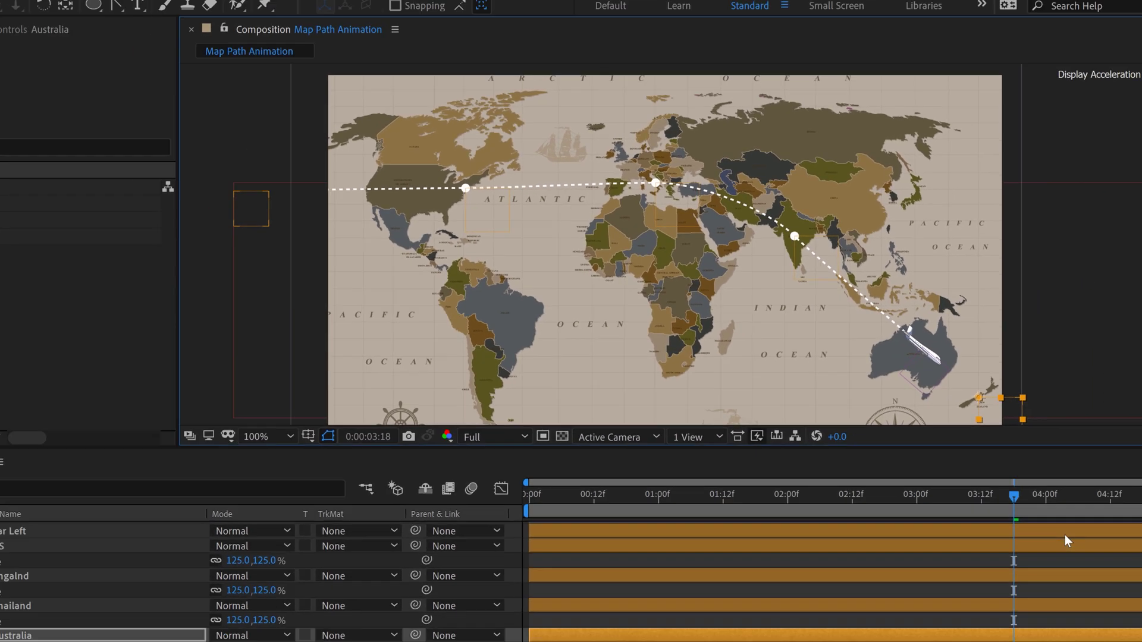